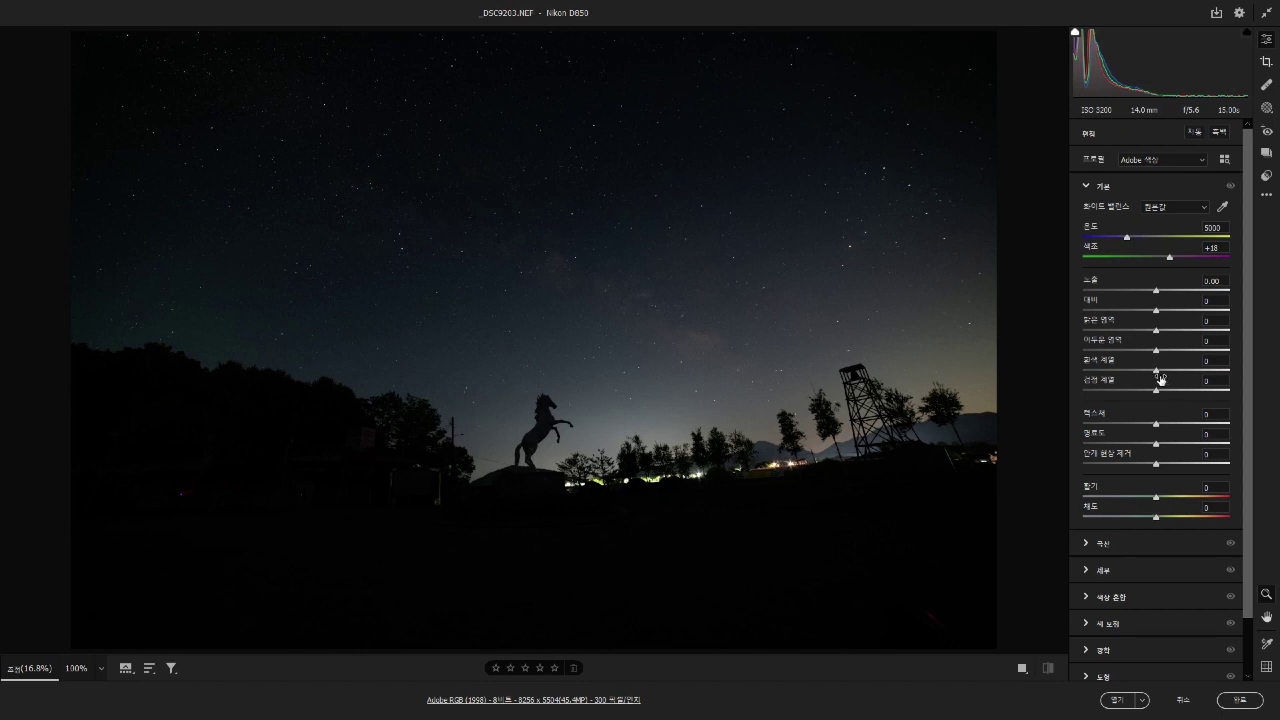
Step: Set the photo's contrast to -58, highlights -16, shadows -92, whites +17, blacks -6, clarity +90 and dehaze +2
{"action": "mouse_move", "coordinate": [1160, 379]}
{"action": "left_click_drag", "start_coordinate": [1156, 311], "coordinate": [1115, 329]}
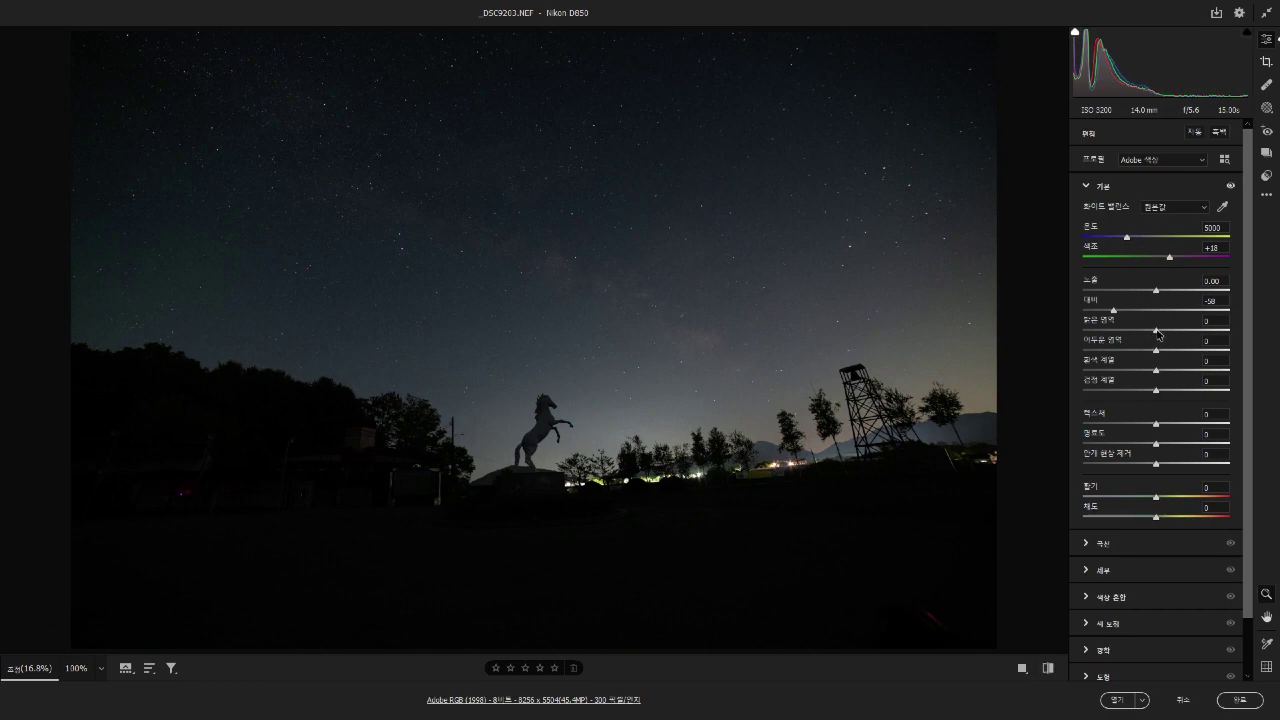
{"action": "left_click_drag", "start_coordinate": [1157, 333], "coordinate": [1117, 356]}
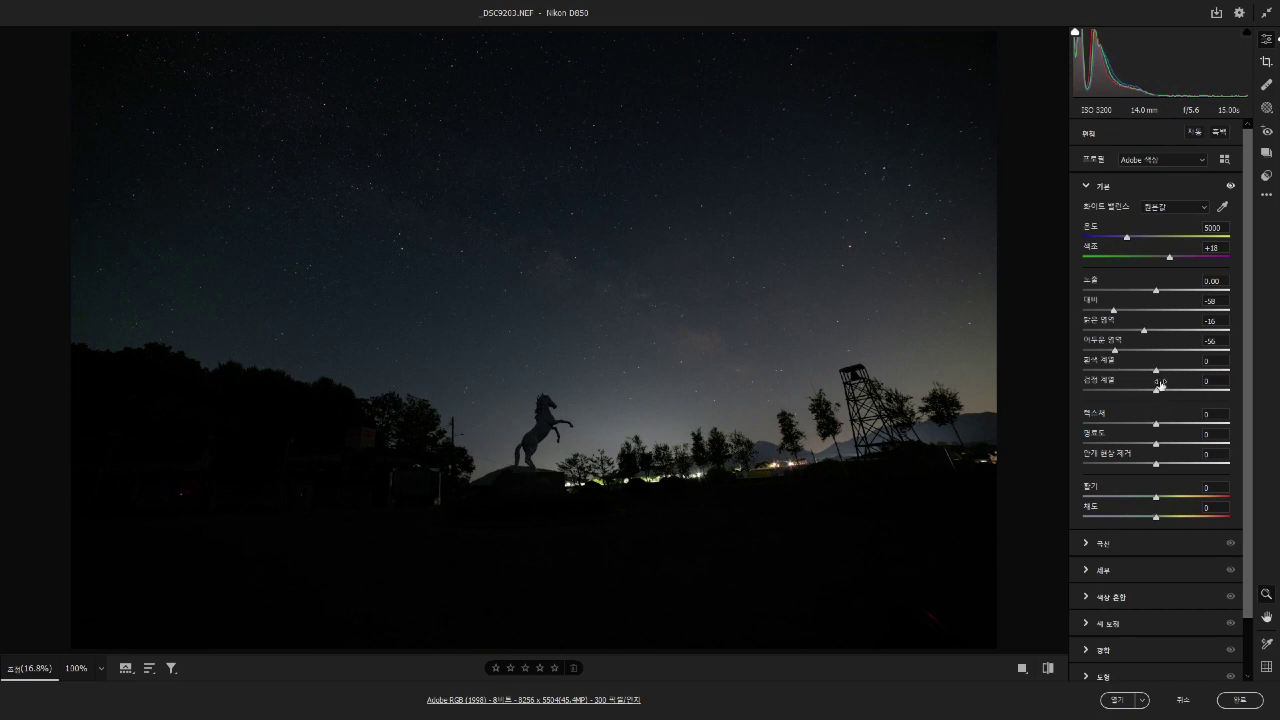
{"action": "left_click_drag", "start_coordinate": [1156, 396], "coordinate": [1138, 397]}
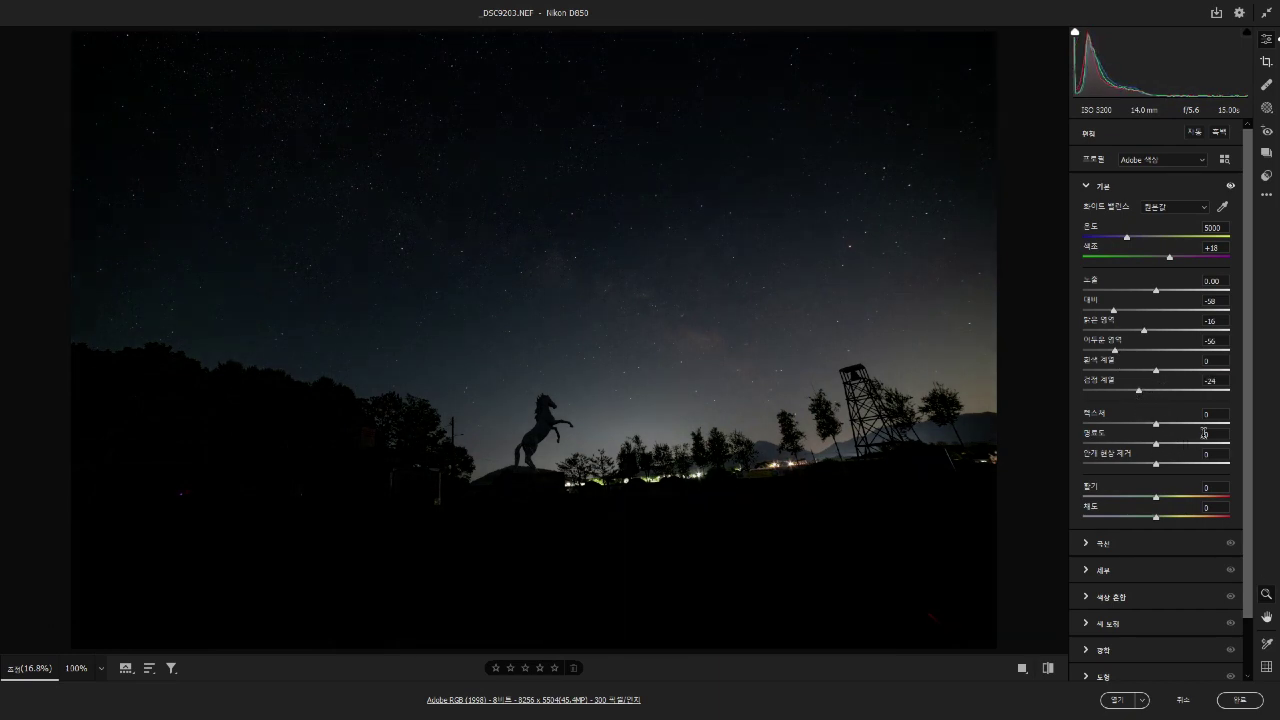
{"action": "mouse_move", "coordinate": [1157, 446]}
{"action": "left_mouse_down"}
{"action": "mouse_move", "coordinate": [1257, 438]}
{"action": "mouse_move", "coordinate": [1145, 470]}
{"action": "mouse_move", "coordinate": [1160, 466]}
{"action": "left_mouse_up"}
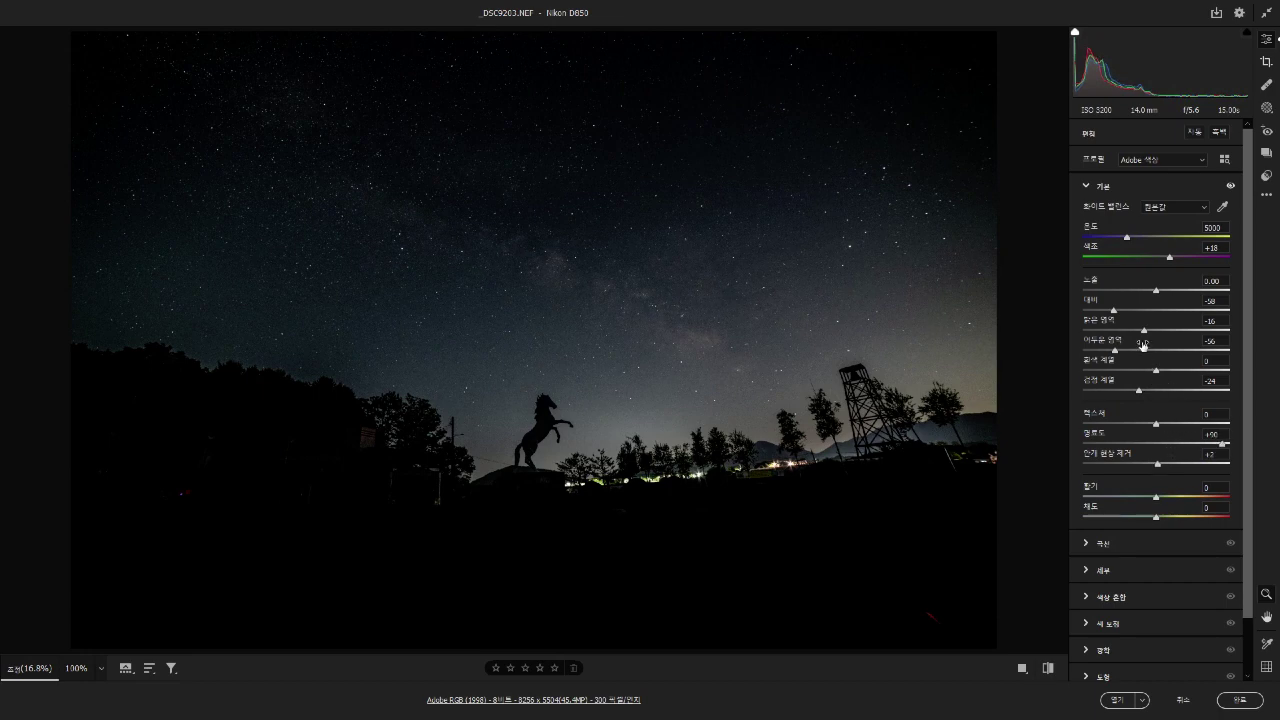
{"action": "left_click_drag", "start_coordinate": [1115, 351], "coordinate": [1157, 391]}
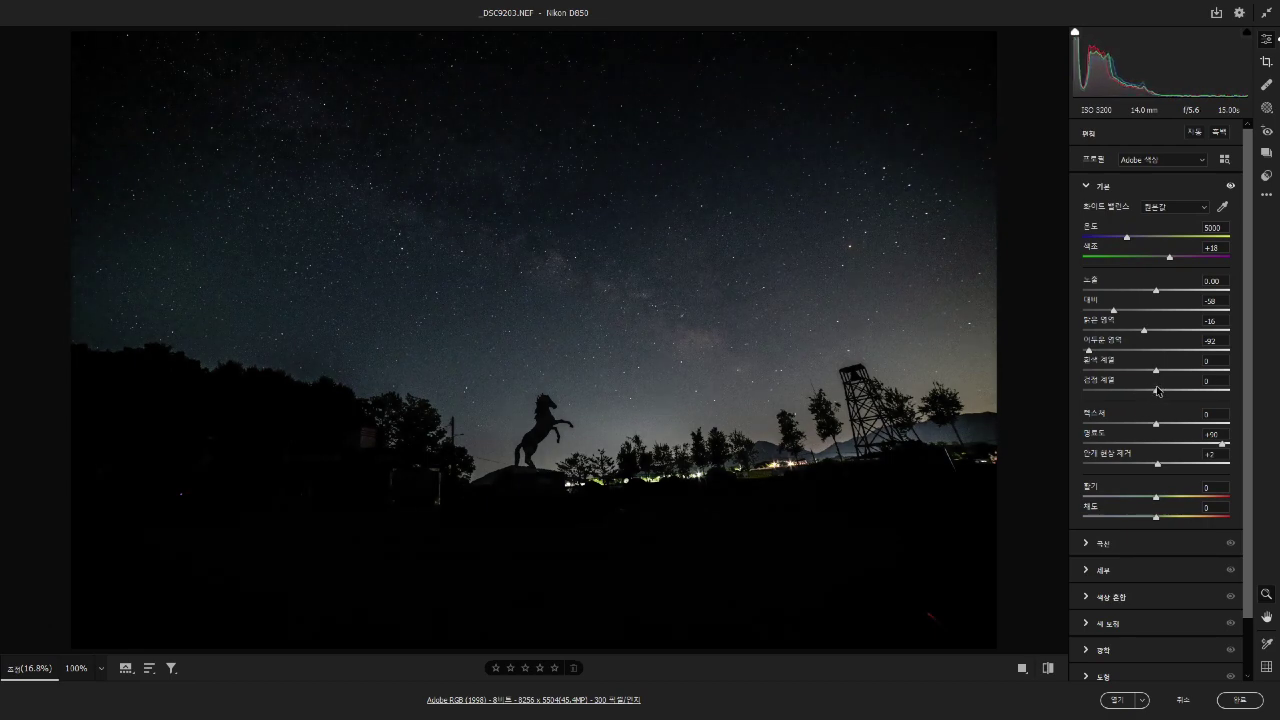
{"action": "left_click_drag", "start_coordinate": [1158, 391], "coordinate": [1165, 370]}
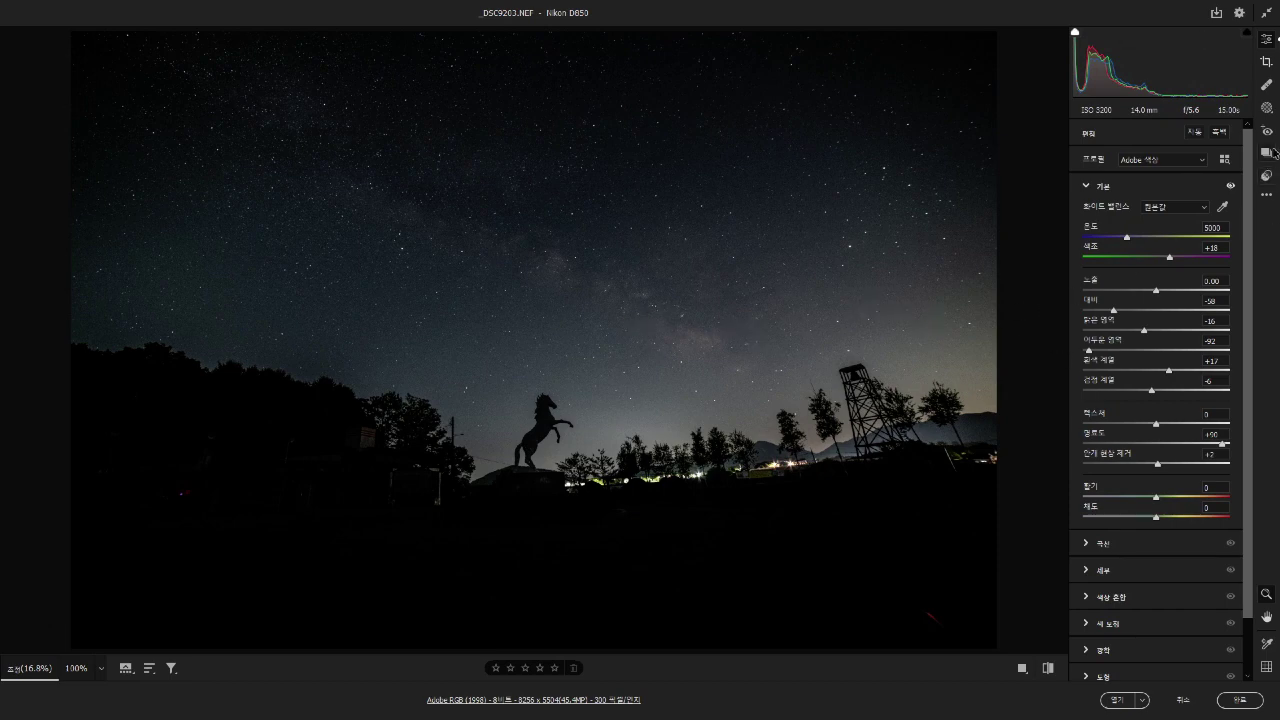
Step: Create a radial gradient mask and fit its ellipse diagonally along the Milky Way down to the tower
{"action": "left_click", "coordinate": [1268, 109]}
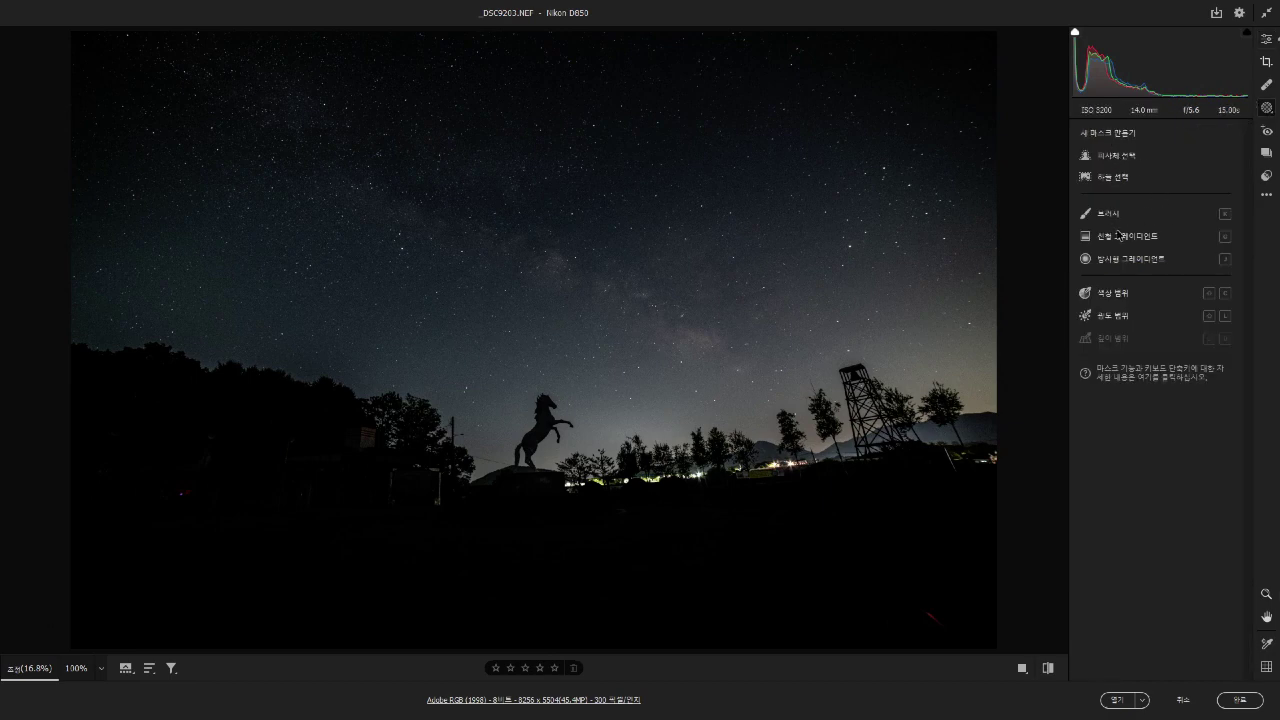
{"action": "left_click", "coordinate": [1112, 260]}
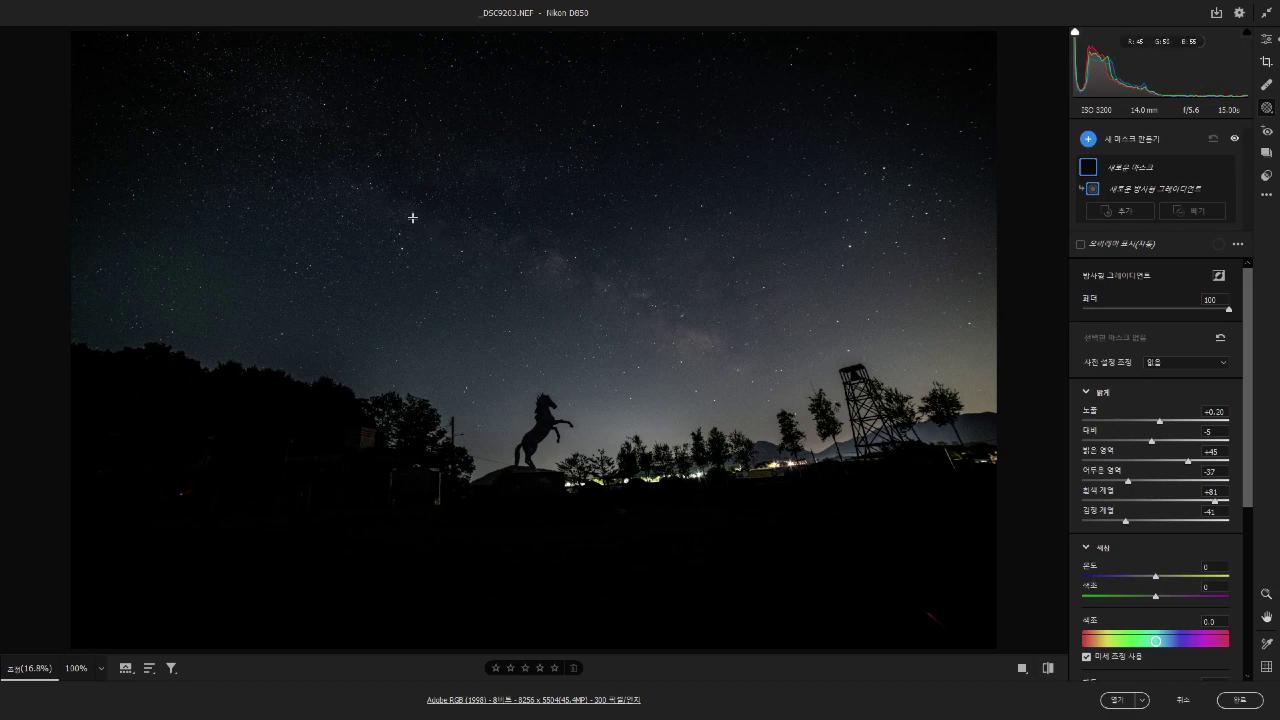
{"action": "left_click_drag", "start_coordinate": [423, 211], "coordinate": [600, 380]}
{"action": "left_click_drag", "start_coordinate": [451, 238], "coordinate": [600, 303]}
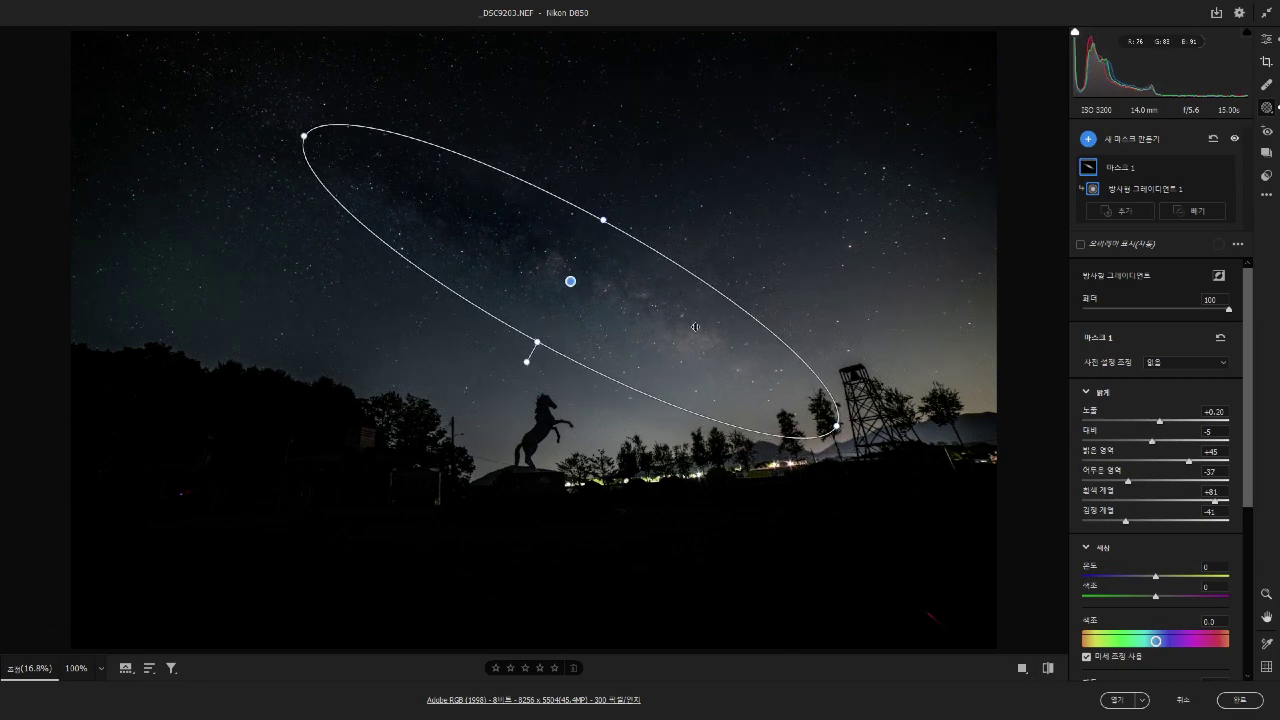
{"action": "left_click_drag", "start_coordinate": [611, 210], "coordinate": [613, 203]}
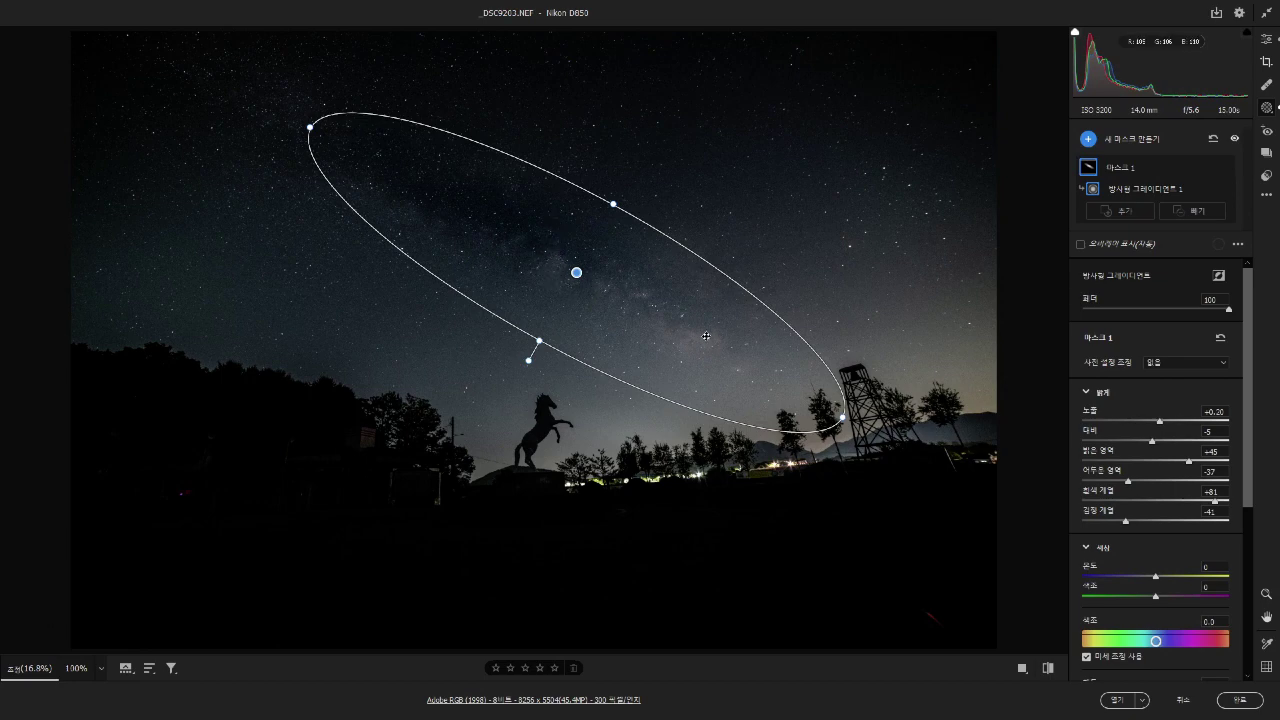
{"action": "left_click_drag", "start_coordinate": [649, 300], "coordinate": [701, 324]}
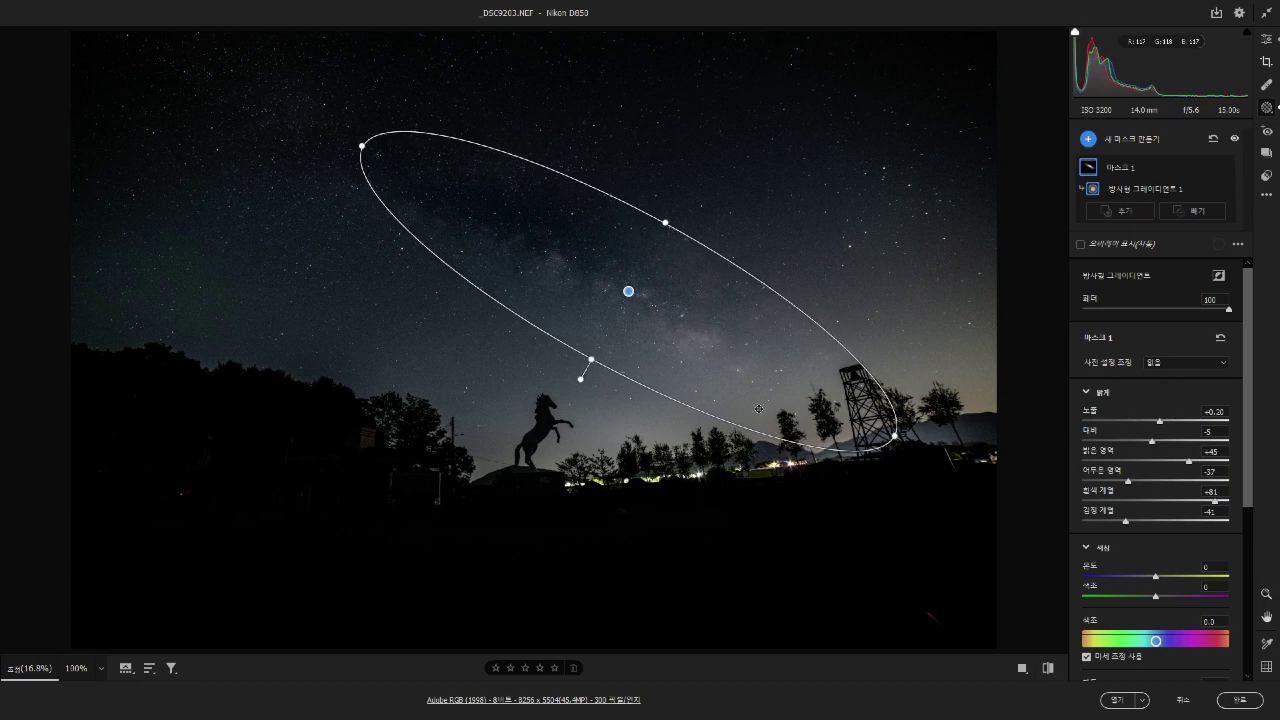
{"action": "left_click_drag", "start_coordinate": [667, 222], "coordinate": [676, 205]}
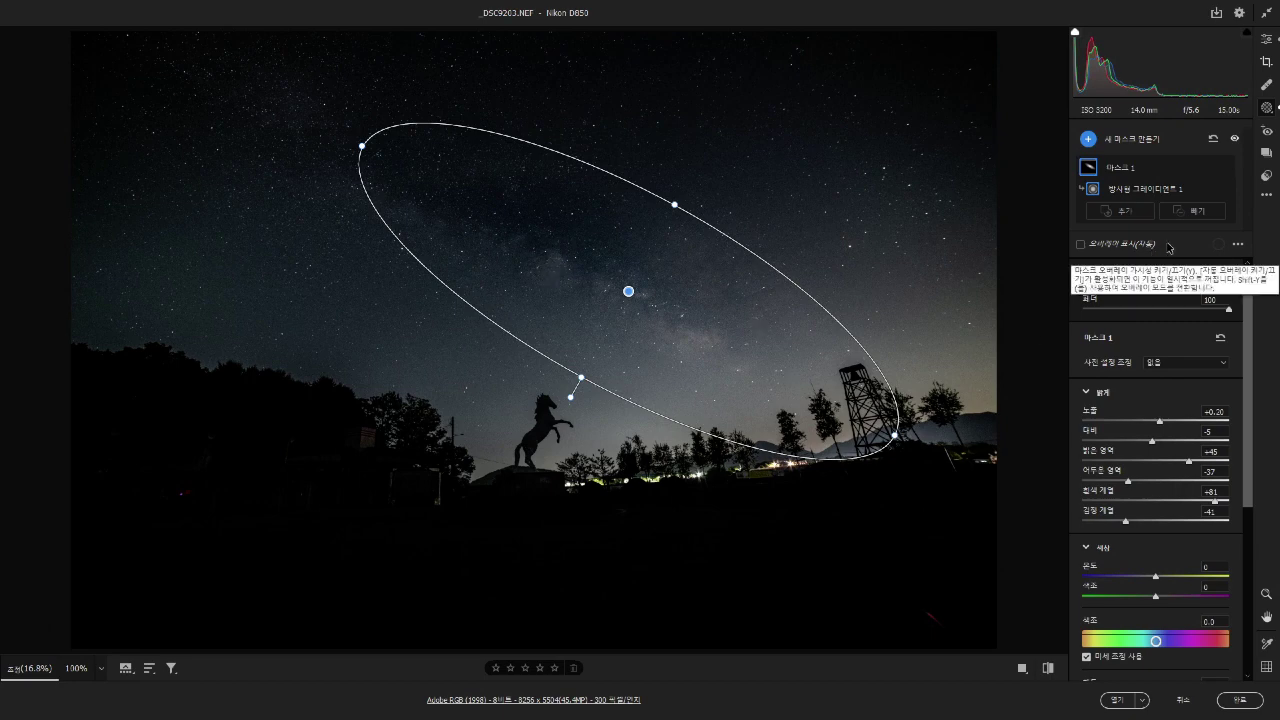
Step: Set the radial mask's exposure to +0.55, contrast to +4 and shadows to -71, then deselect the mask
{"action": "left_click_drag", "start_coordinate": [1159, 424], "coordinate": [1165, 422]}
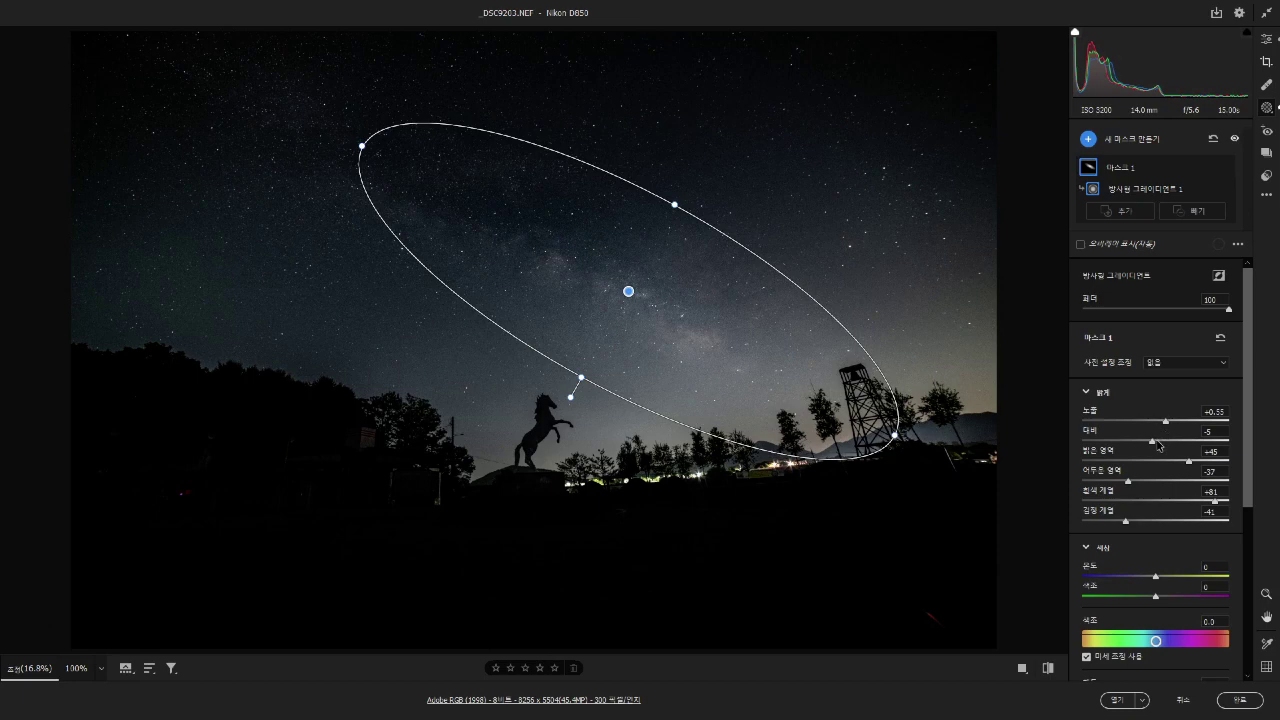
{"action": "mouse_move", "coordinate": [1153, 443]}
{"action": "left_mouse_down"}
{"action": "mouse_move", "coordinate": [1138, 453]}
{"action": "mouse_move", "coordinate": [1158, 447]}
{"action": "left_mouse_up"}
{"action": "left_click_drag", "start_coordinate": [1129, 486], "coordinate": [1126, 522]}
{"action": "left_click", "coordinate": [1269, 108]}
{"action": "left_click", "coordinate": [1269, 108]}
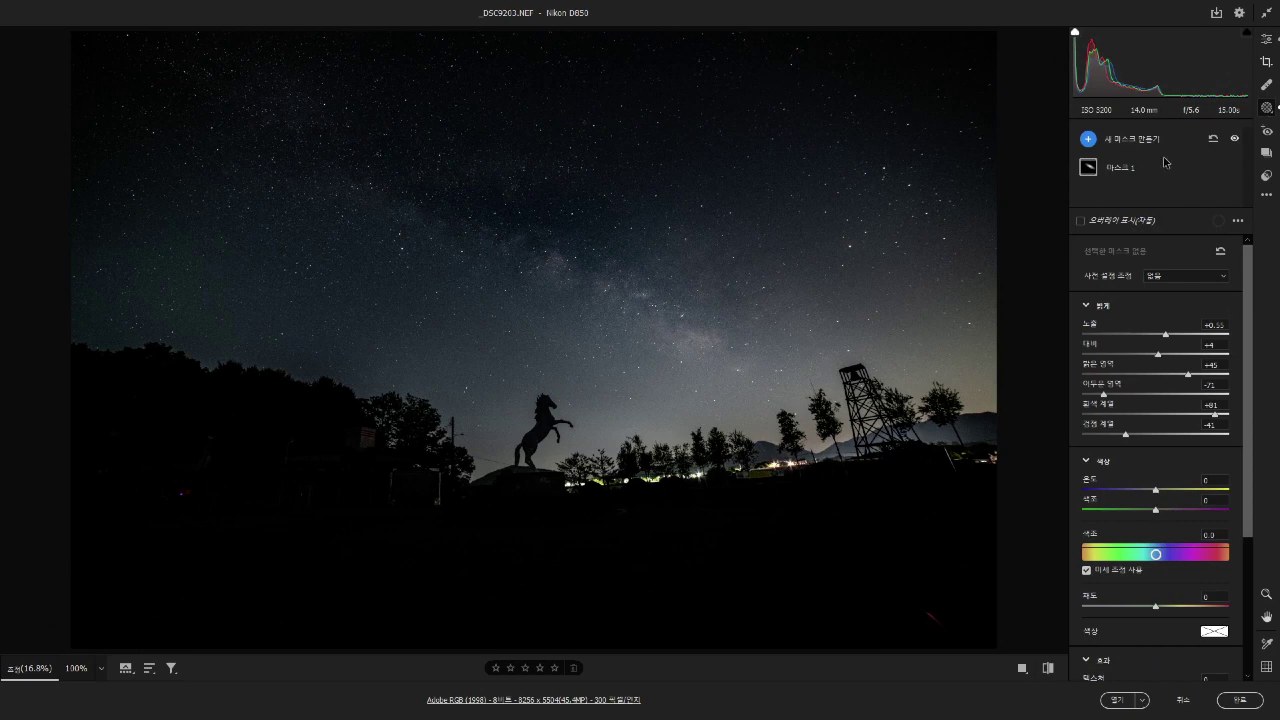
Step: Add a brush mask with brush size 9 and paint over the brighter parts of the Milky Way
{"action": "left_click", "coordinate": [1088, 140]}
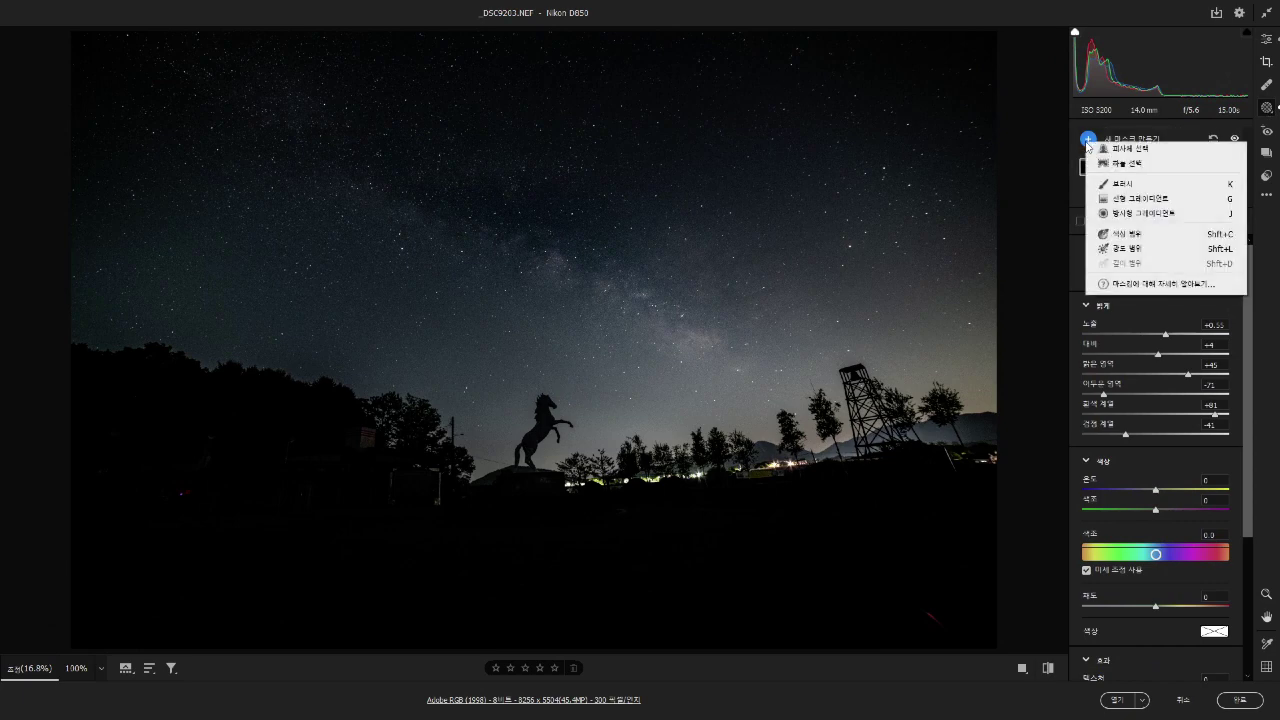
{"action": "left_click", "coordinate": [1118, 184]}
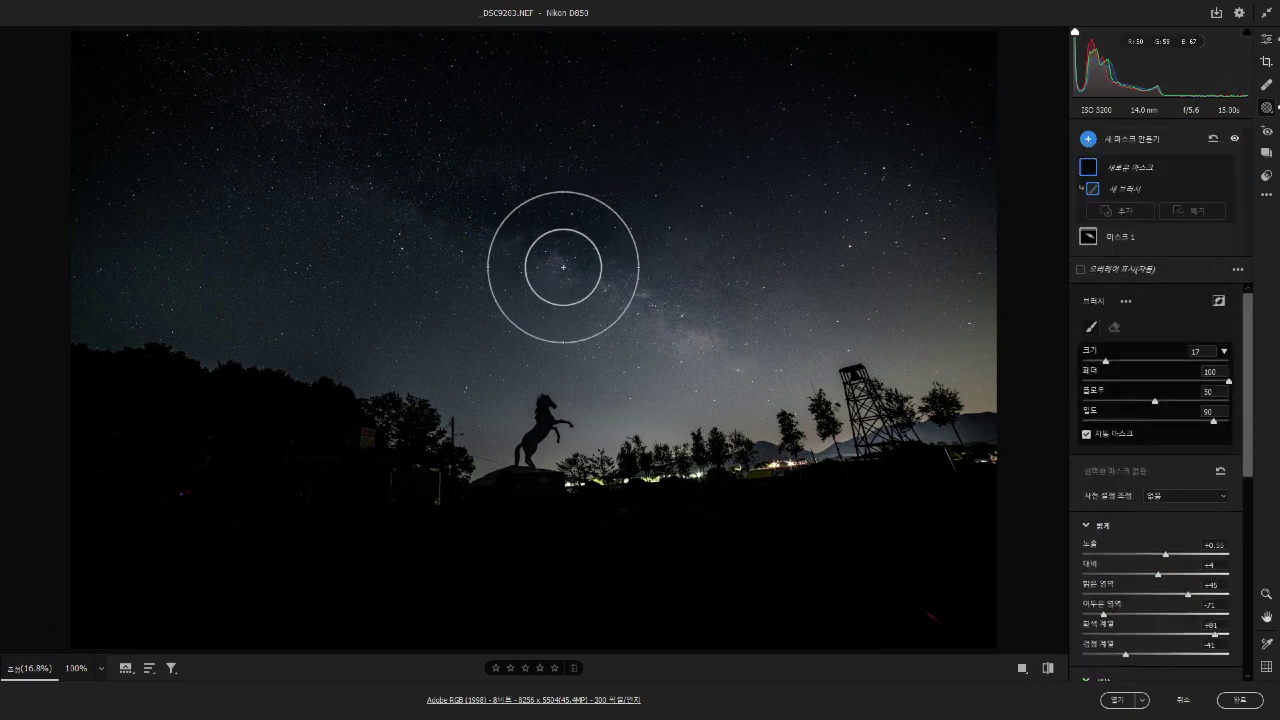
{"action": "scroll", "coordinate": [541, 276], "scroll_direction": "down", "scroll_amount": 8}
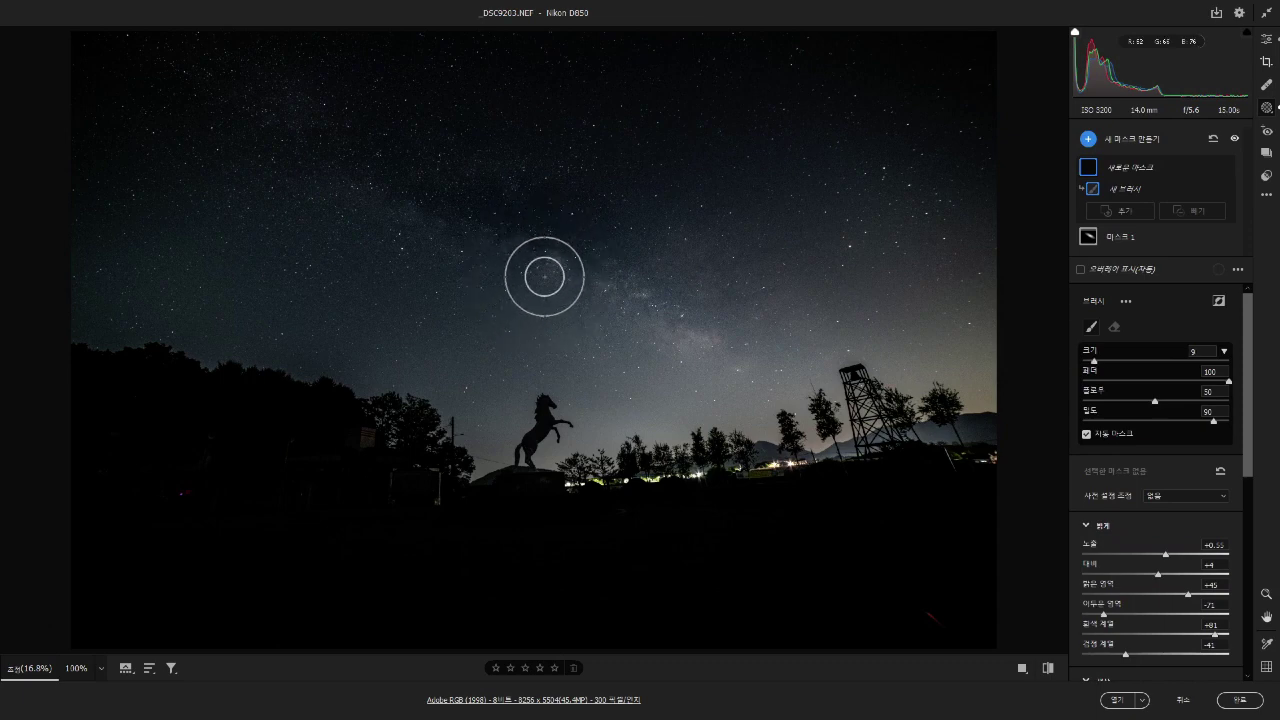
{"action": "left_click", "coordinate": [557, 266]}
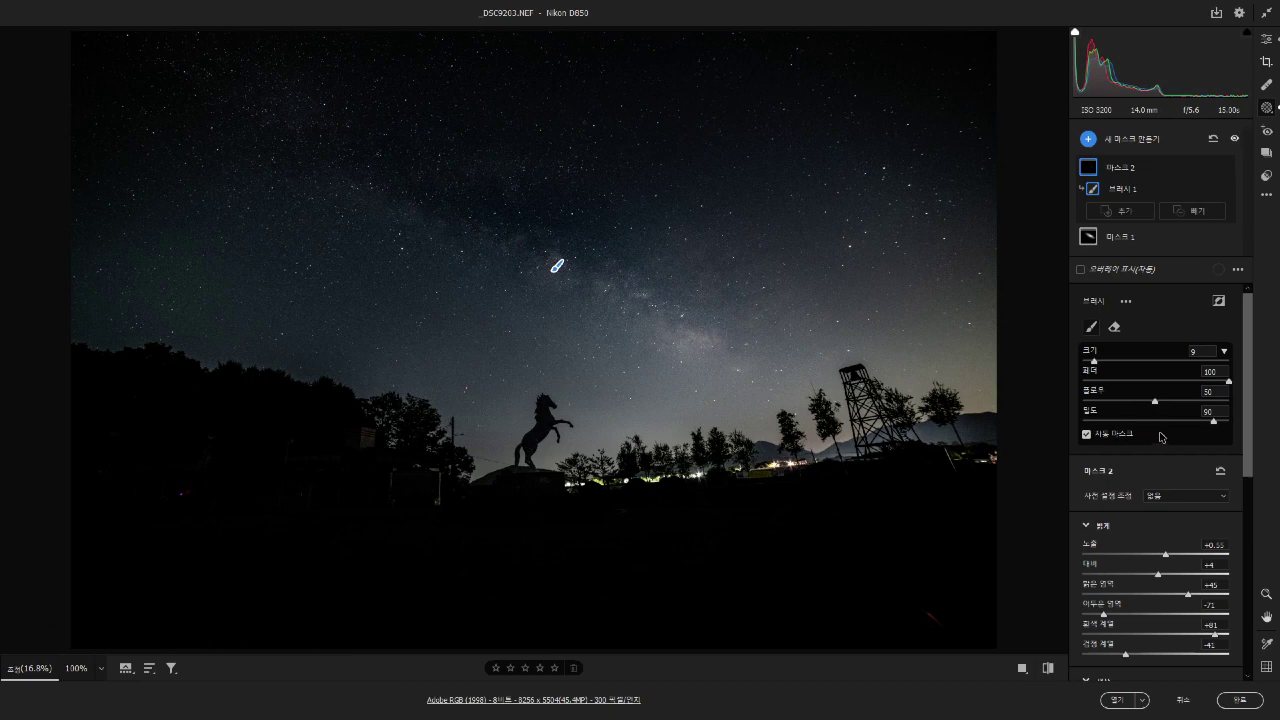
Step: Raise the brush mask's exposure to brighten the Milky Way and finish the raw edits without opening the image
{"action": "left_click_drag", "start_coordinate": [1164, 555], "coordinate": [1193, 556]}
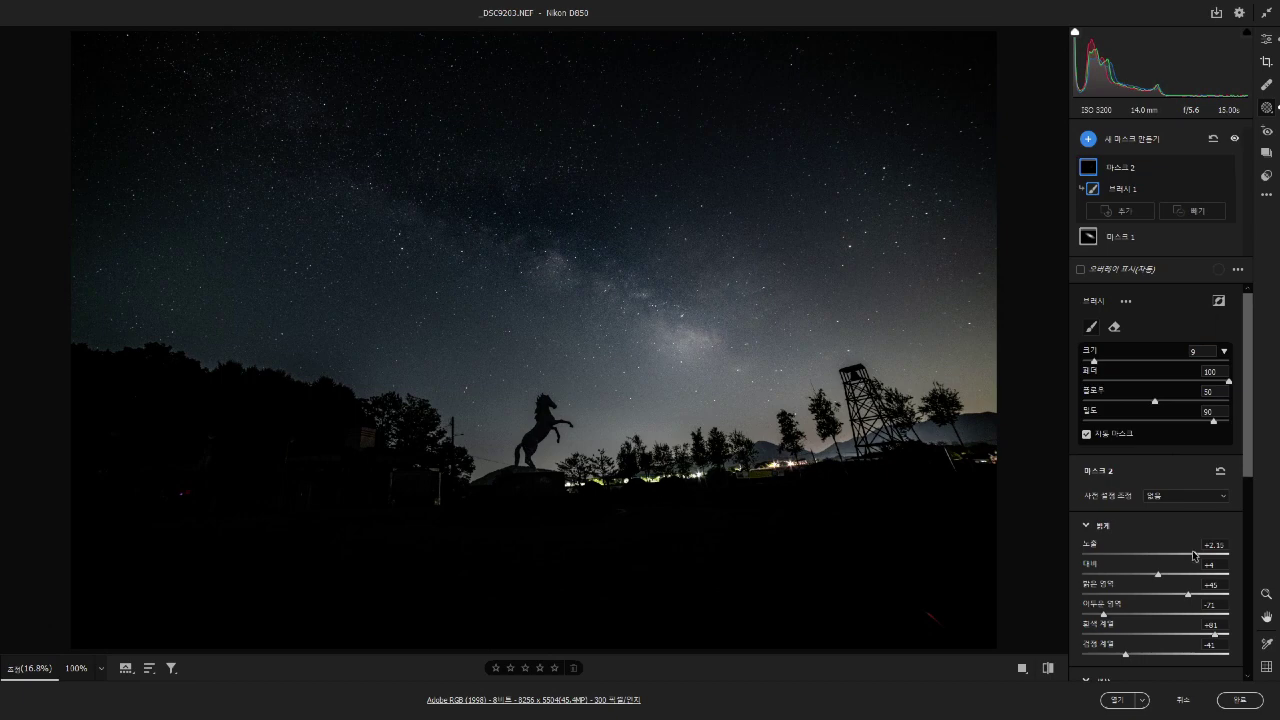
{"action": "left_click_drag", "start_coordinate": [1197, 552], "coordinate": [1190, 553]}
{"action": "left_click", "coordinate": [1240, 700]}
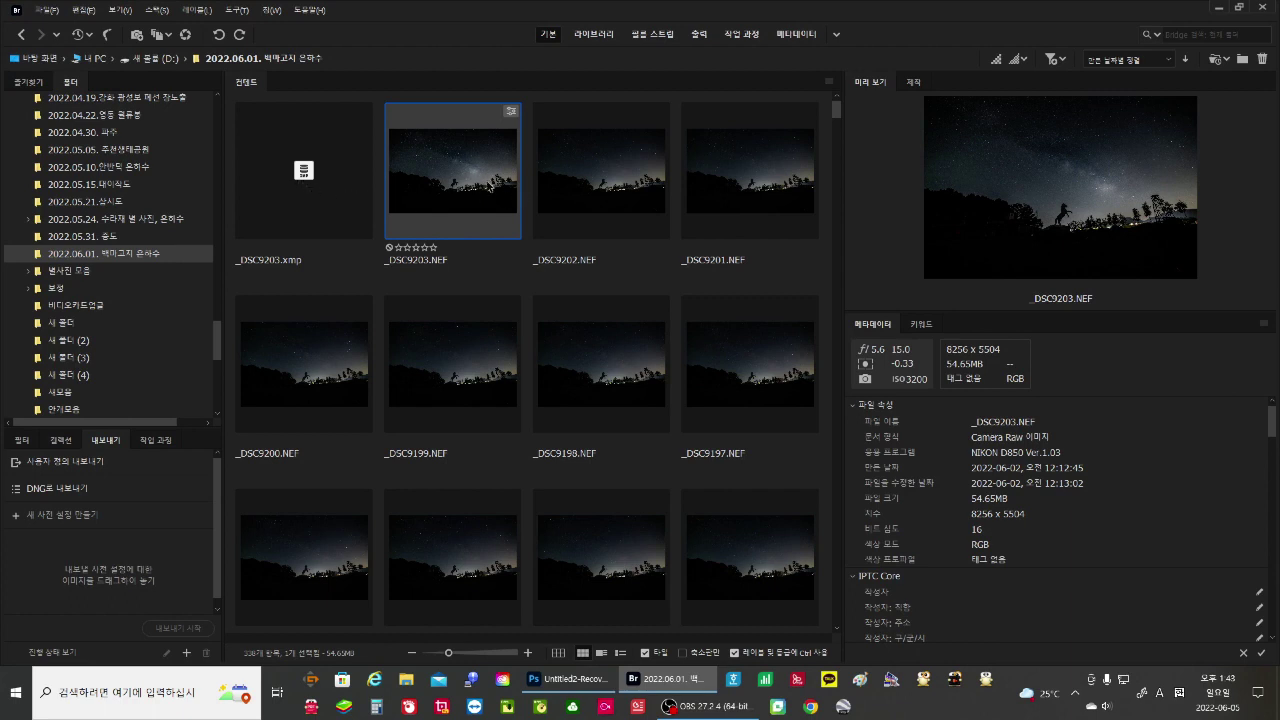
Step: Compare the edited _DSC9203.NEF with the neighbouring unedited photo in full-screen preview
{"action": "key", "text": "space"}
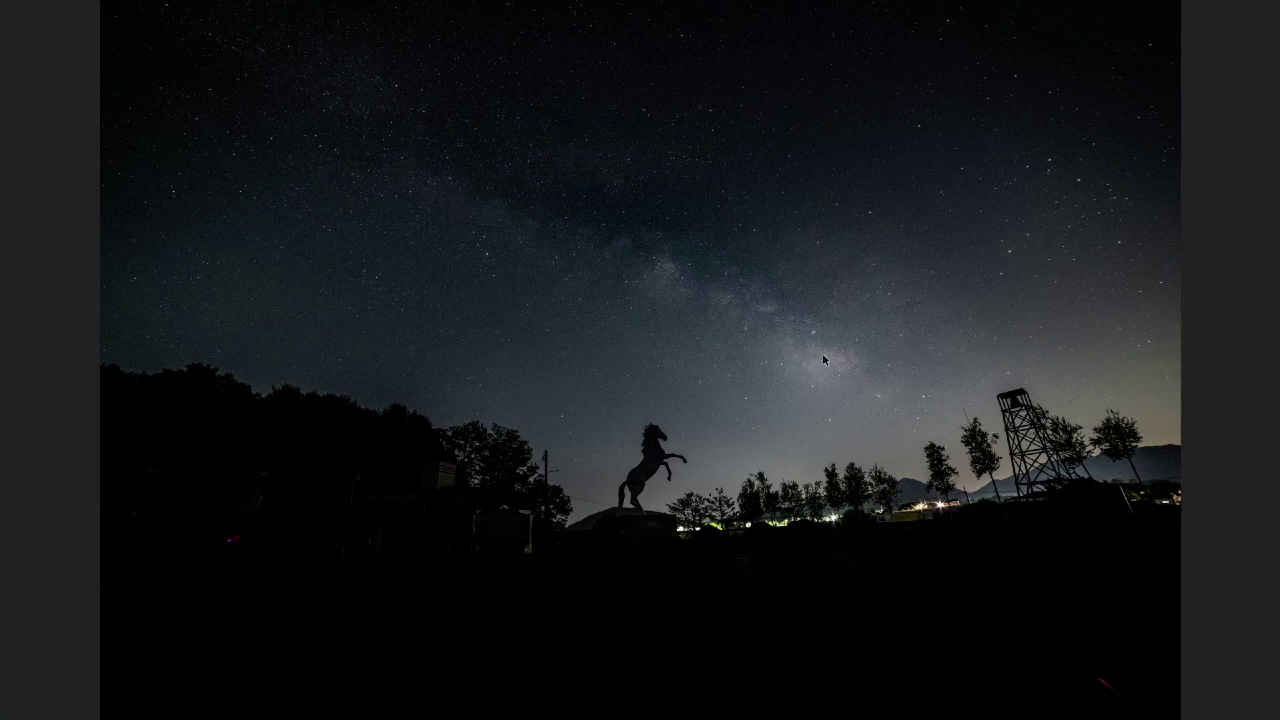
{"action": "key", "text": "Right"}
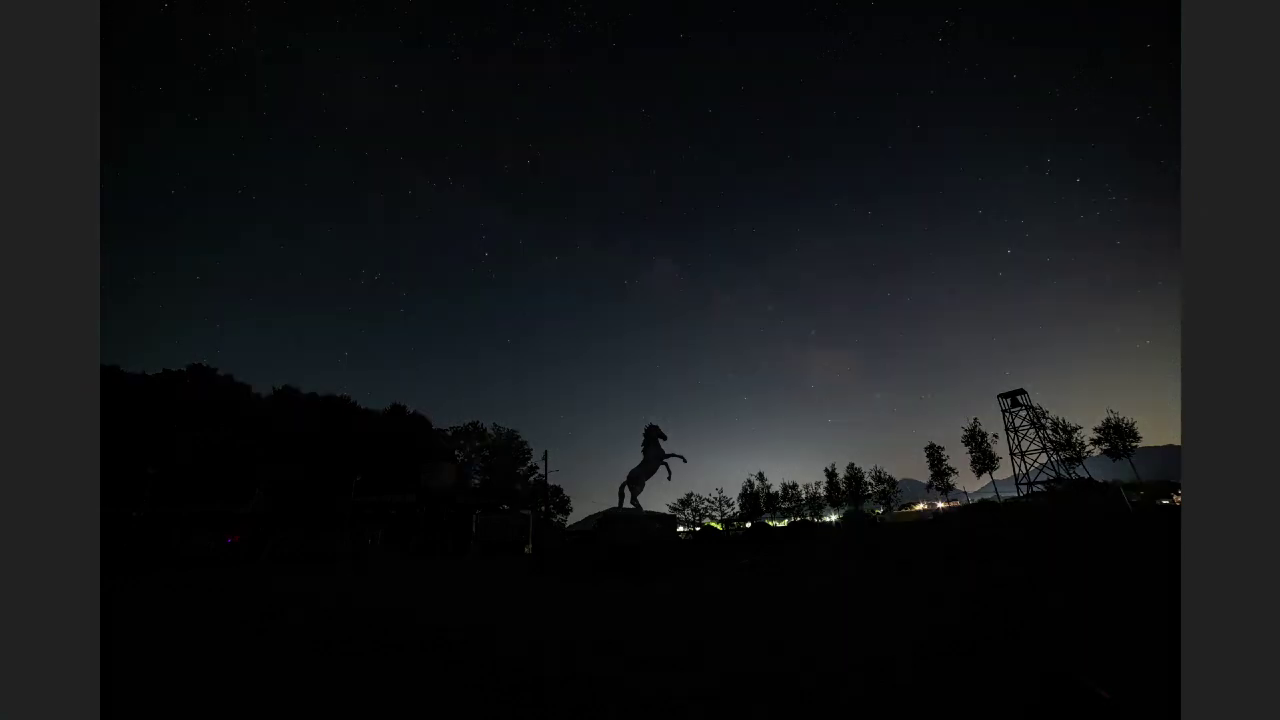
{"action": "key", "text": "Right"}
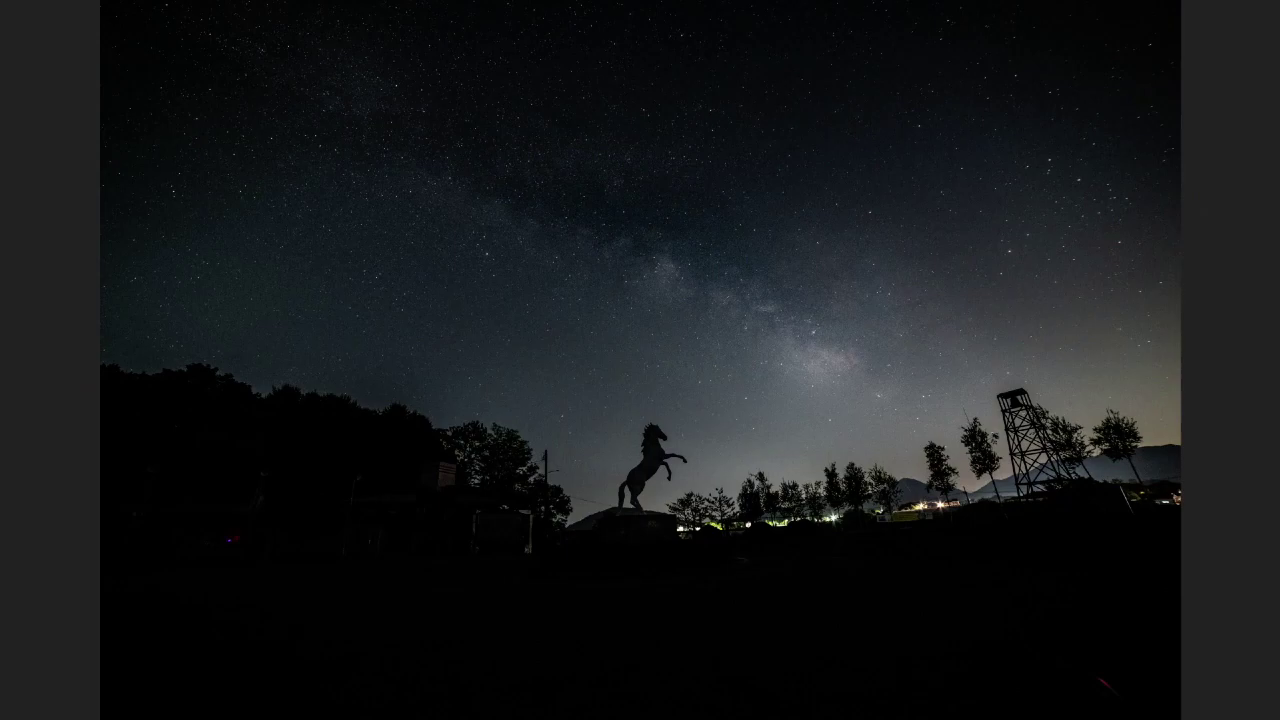
{"action": "key", "text": "Escape"}
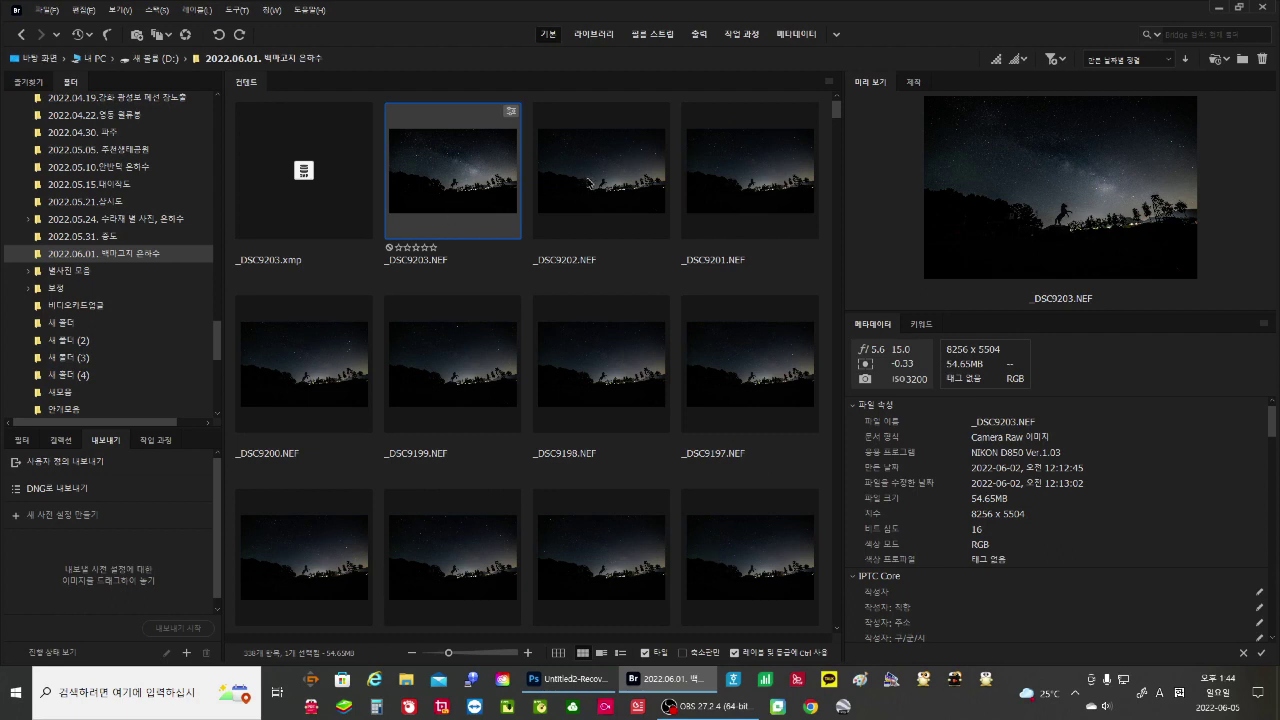
Step: Copy the develop settings of _DSC9203.NEF
{"action": "right_click", "coordinate": [435, 175]}
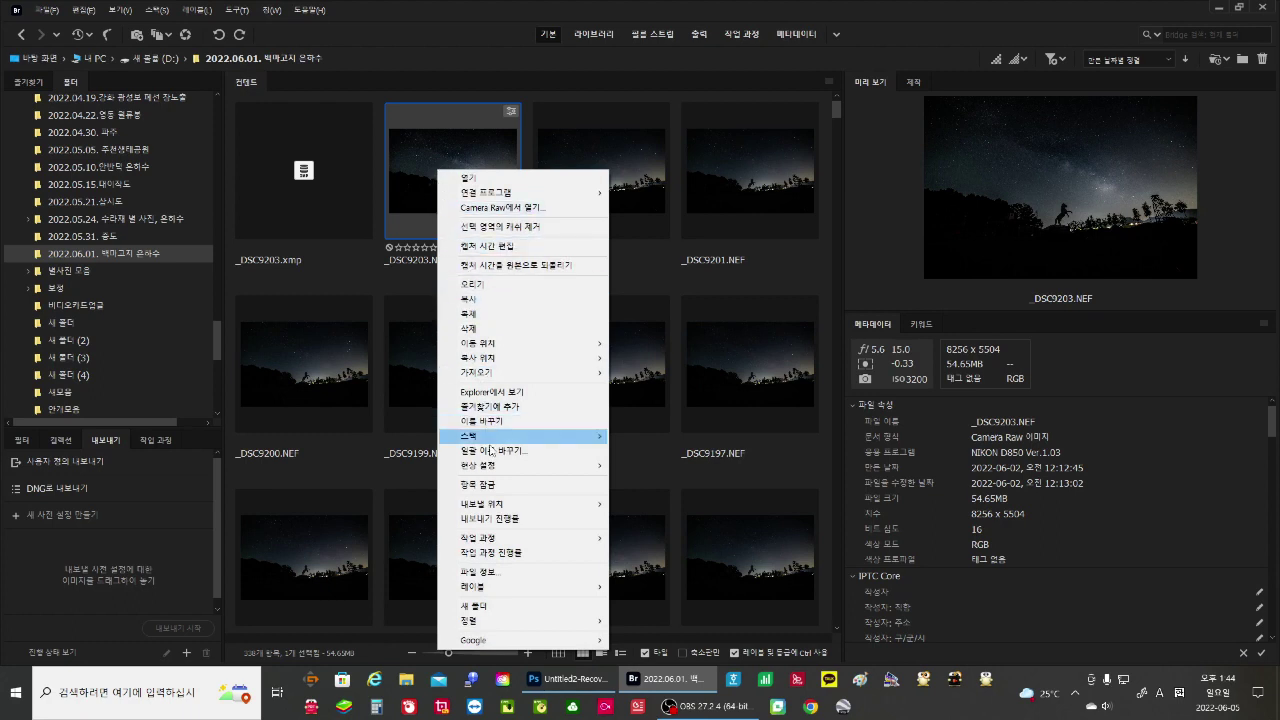
{"action": "mouse_move", "coordinate": [493, 470]}
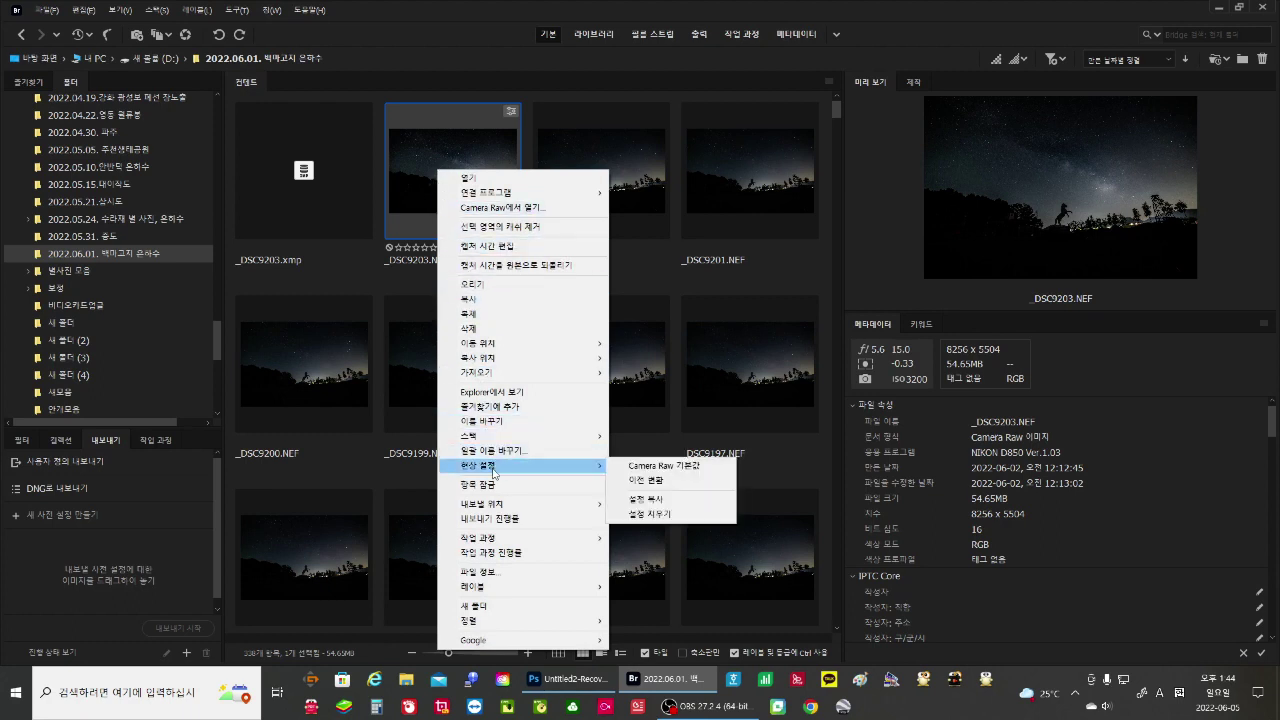
{"action": "left_click", "coordinate": [673, 506]}
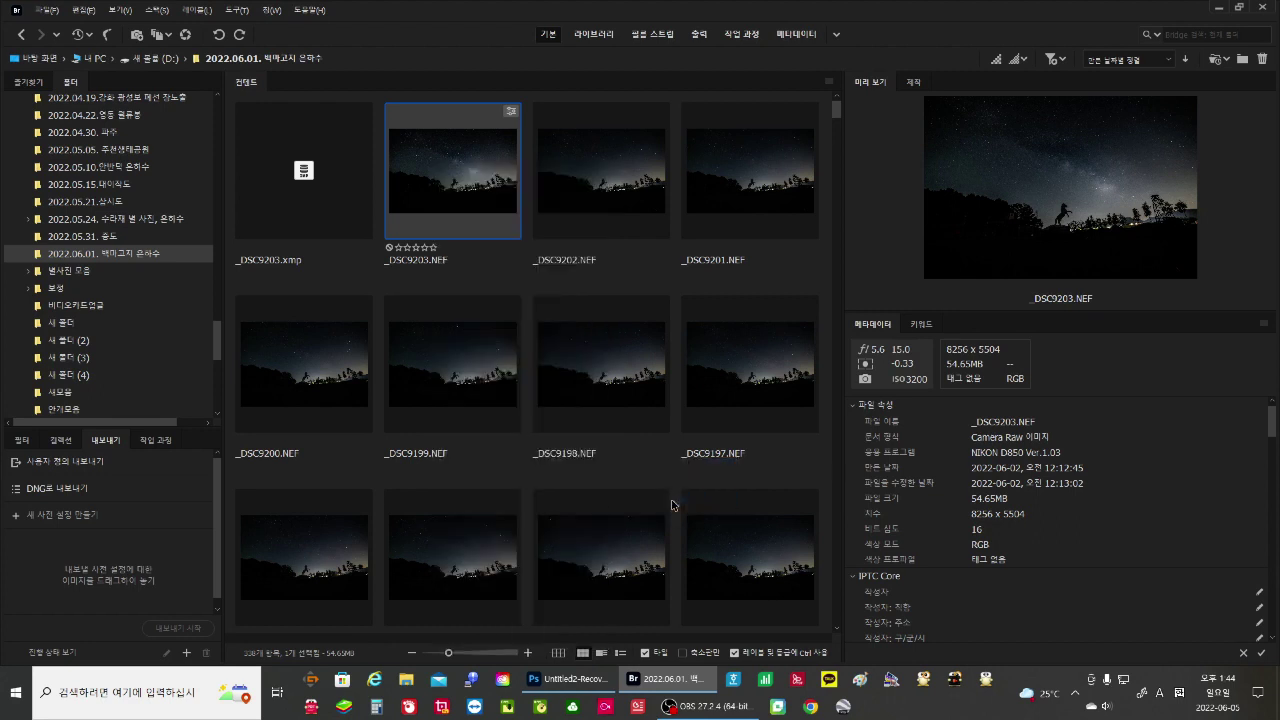
Step: Paste the copied Camera Raw settings, with masking included, onto the ten photos _DSC9202.NEF through _DSC9193.NEF
{"action": "left_click", "coordinate": [601, 200]}
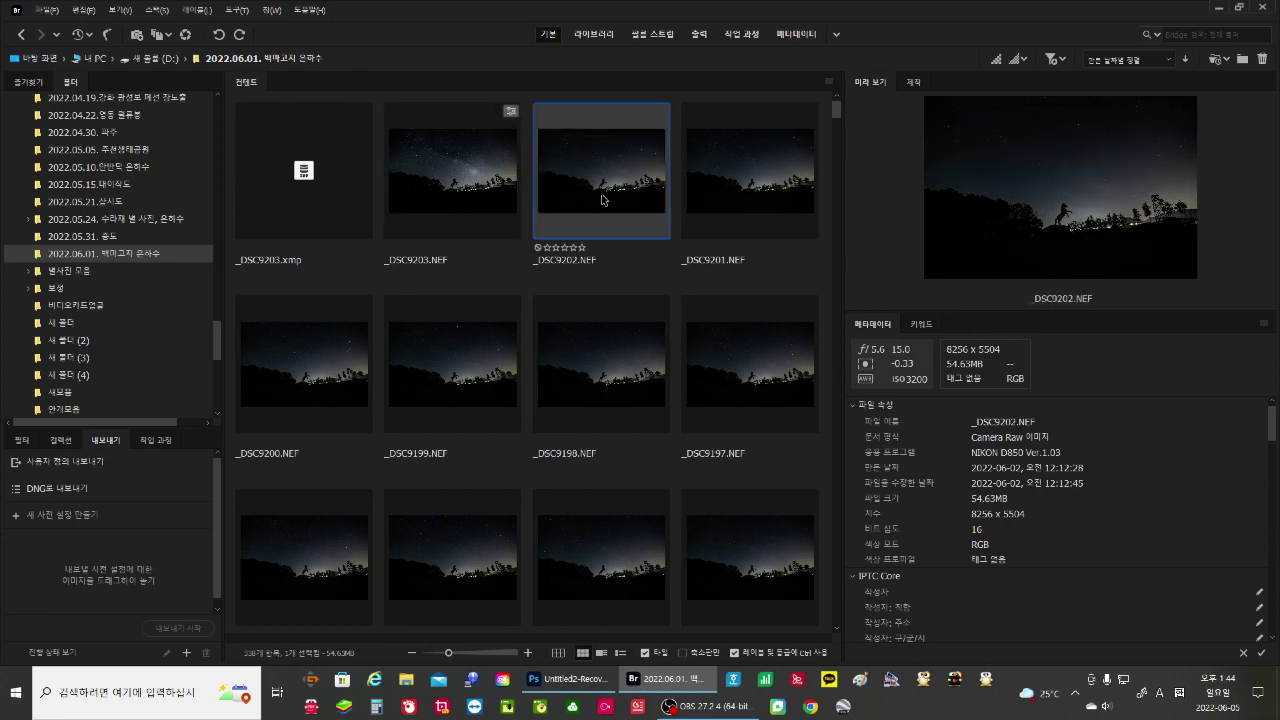
{"action": "left_click", "coordinate": [716, 580], "text": "shift"}
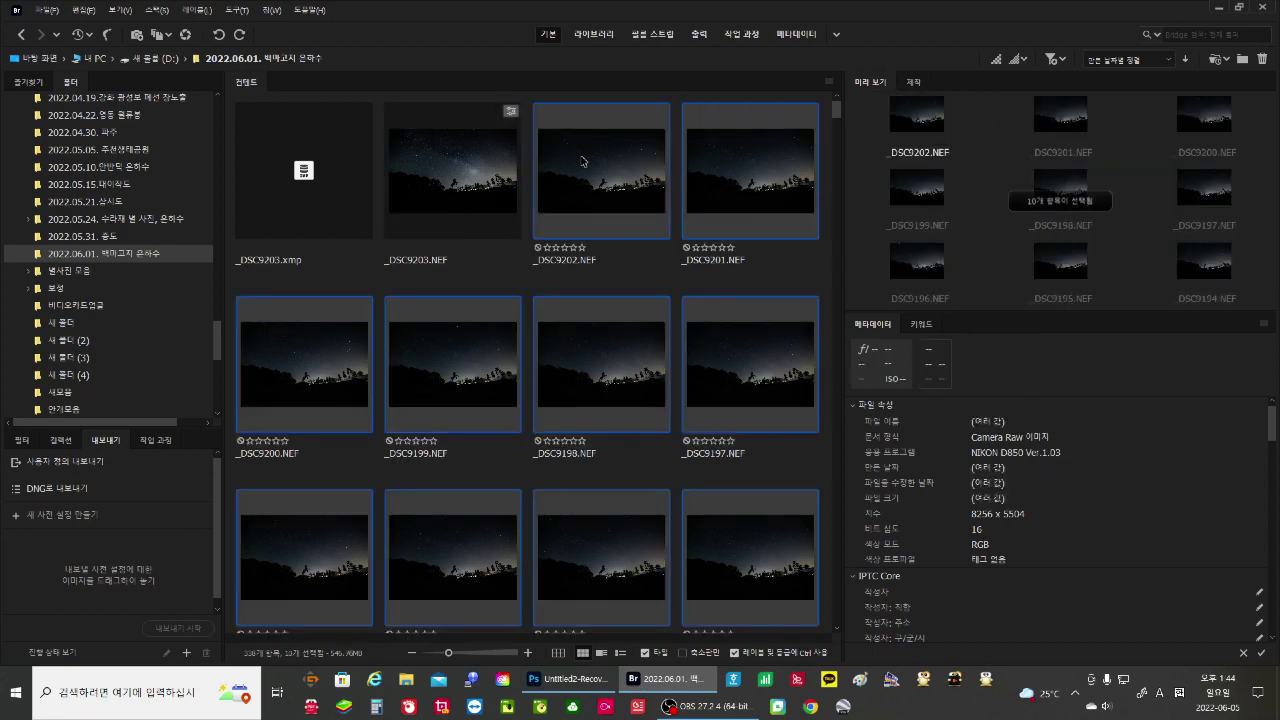
{"action": "right_click", "coordinate": [582, 161]}
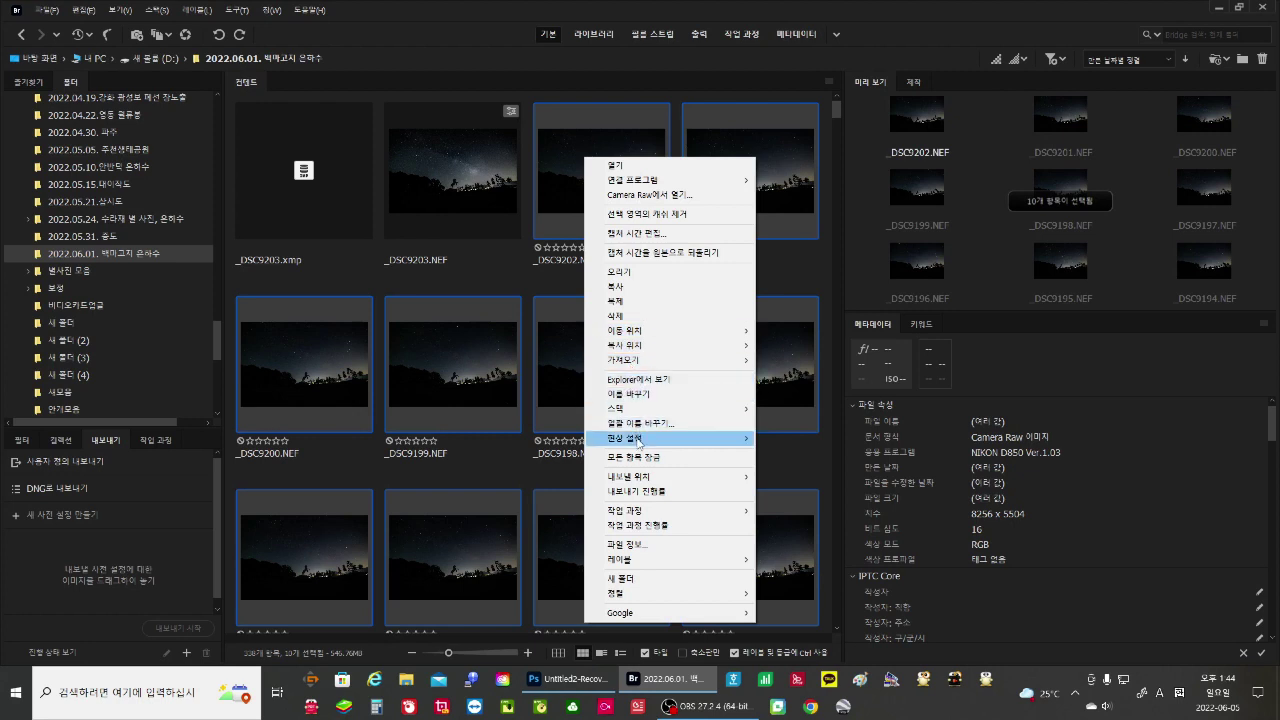
{"action": "mouse_move", "coordinate": [638, 443]}
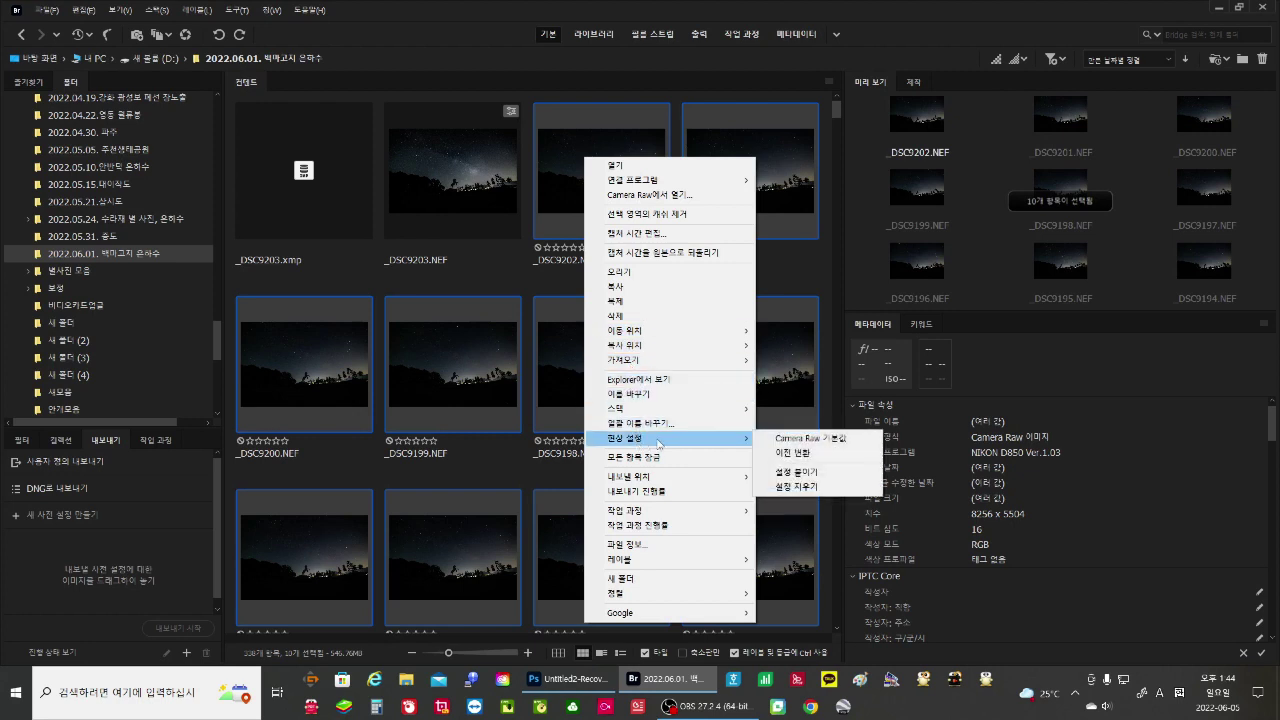
{"action": "left_click", "coordinate": [820, 474]}
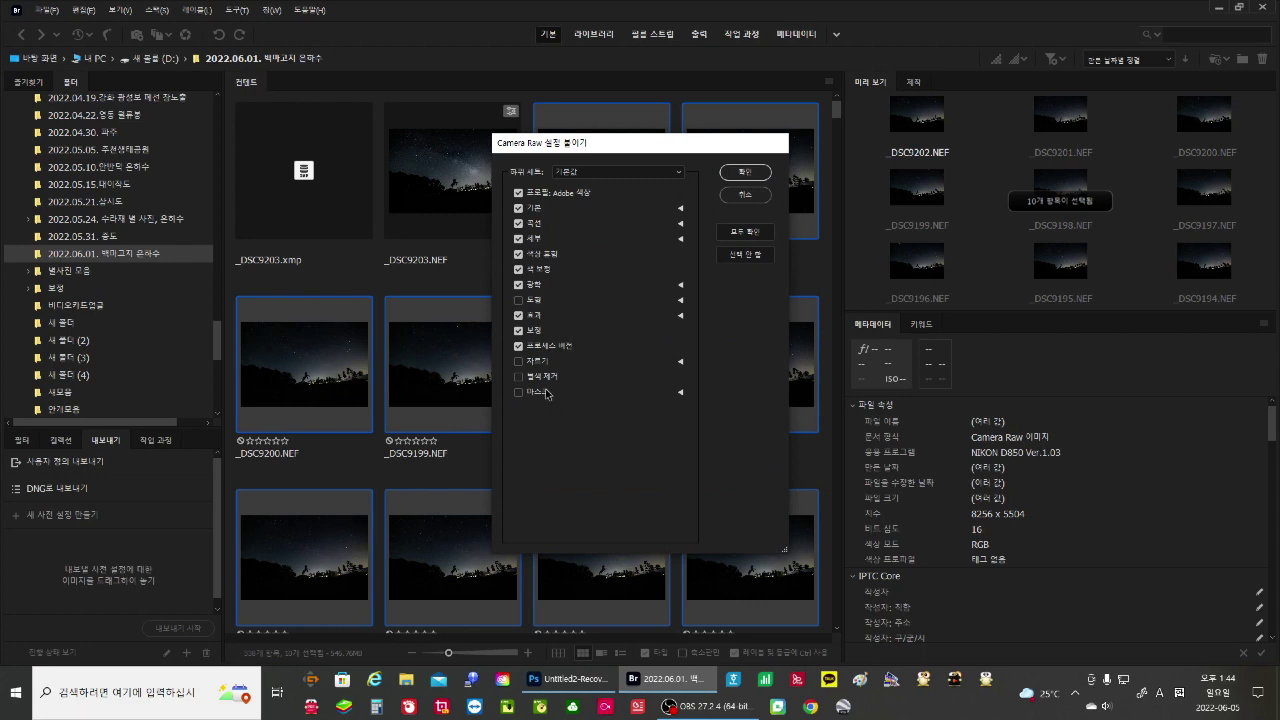
{"action": "left_click", "coordinate": [519, 393]}
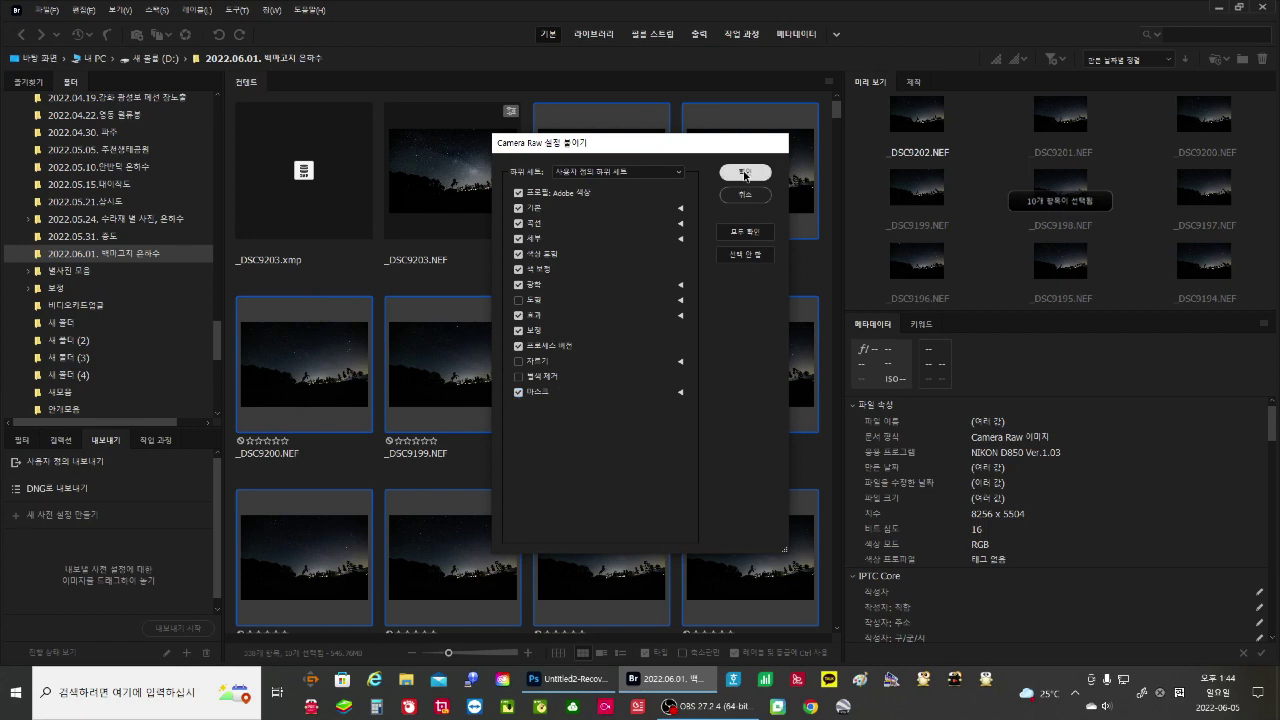
{"action": "left_click", "coordinate": [740, 173]}
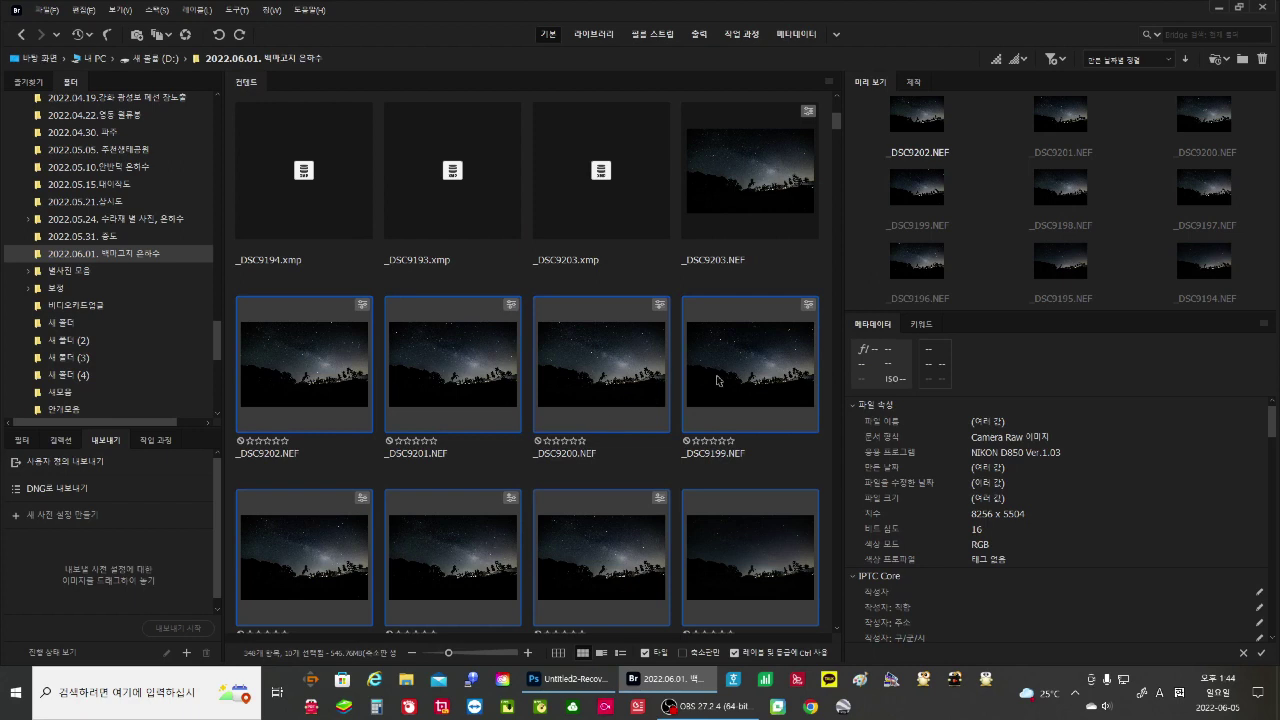
Step: Preview _DSC9203.NEF and _DSC9195.NEF to compare the results of the pasted settings
{"action": "left_click", "coordinate": [768, 184]}
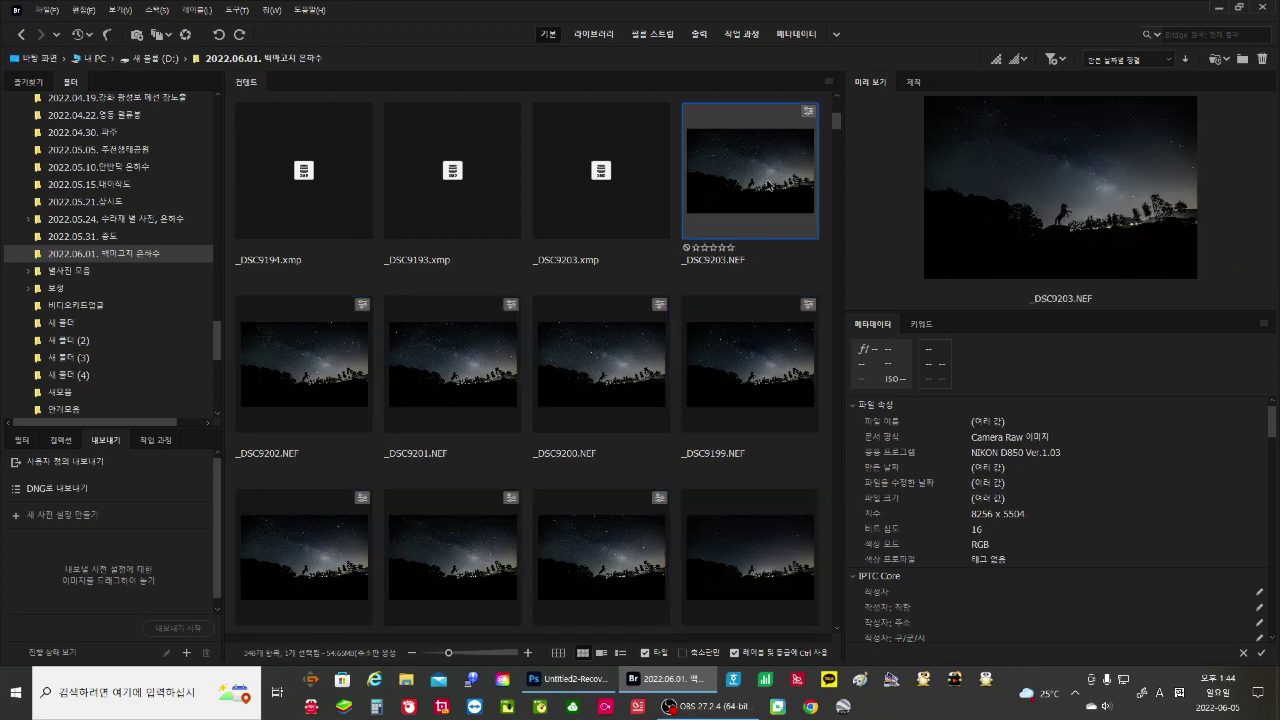
{"action": "left_click", "coordinate": [735, 562]}
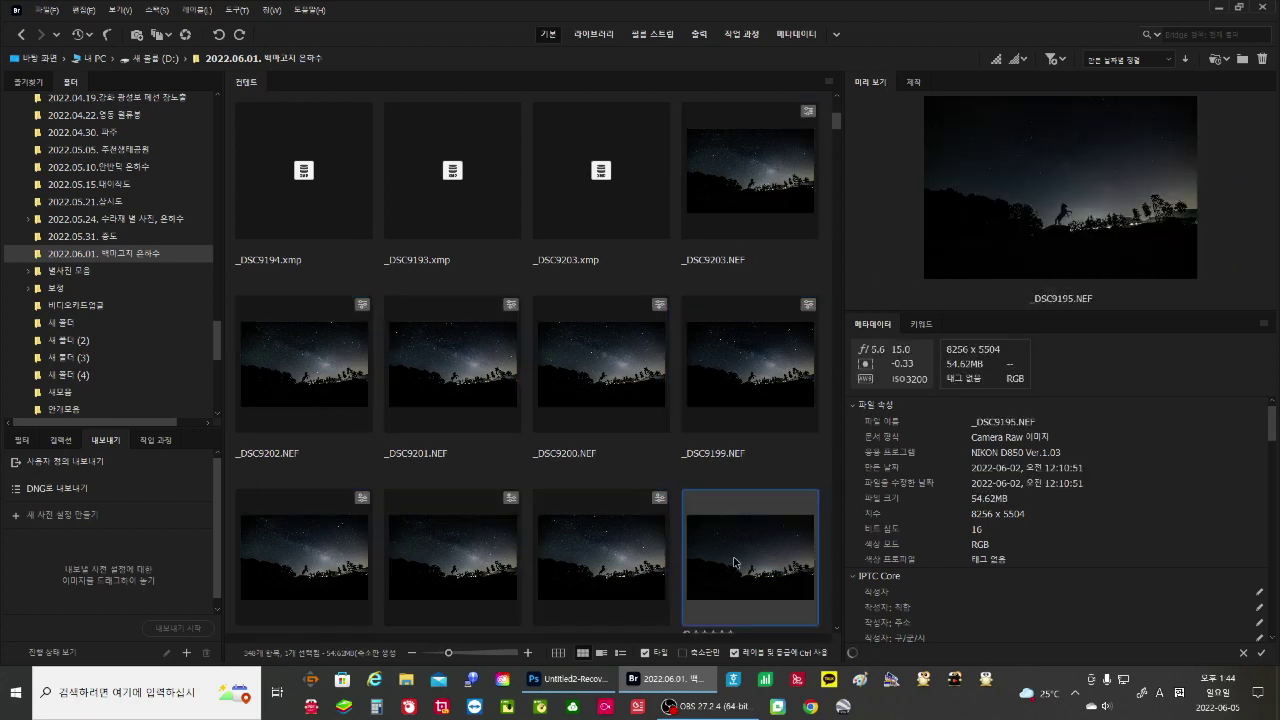
{"action": "scroll", "coordinate": [735, 562], "scroll_direction": "down", "scroll_amount": 2}
Step: Load the six photos _DSC9203.NEF through _DSC9198.NEF as layers into one Photoshop document
{"action": "key", "text": "Up"}
{"action": "key", "text": "Up"}
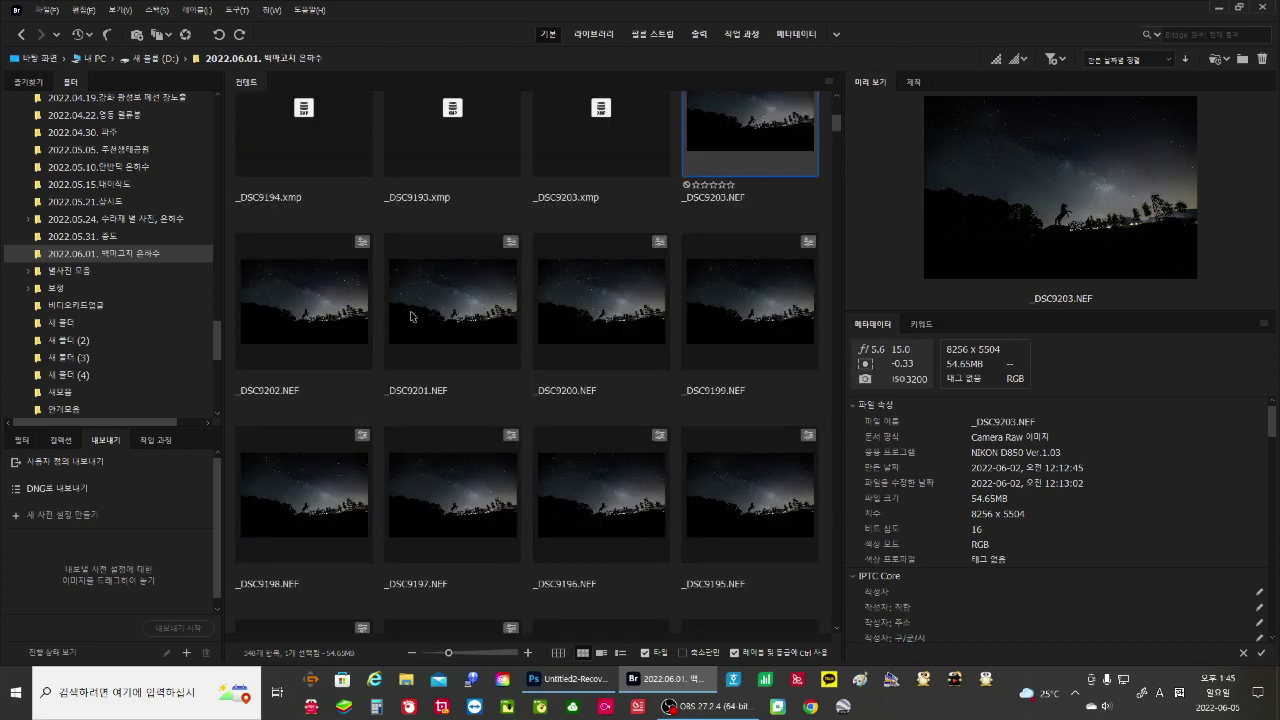
{"action": "left_click", "coordinate": [313, 320], "text": "ctrl"}
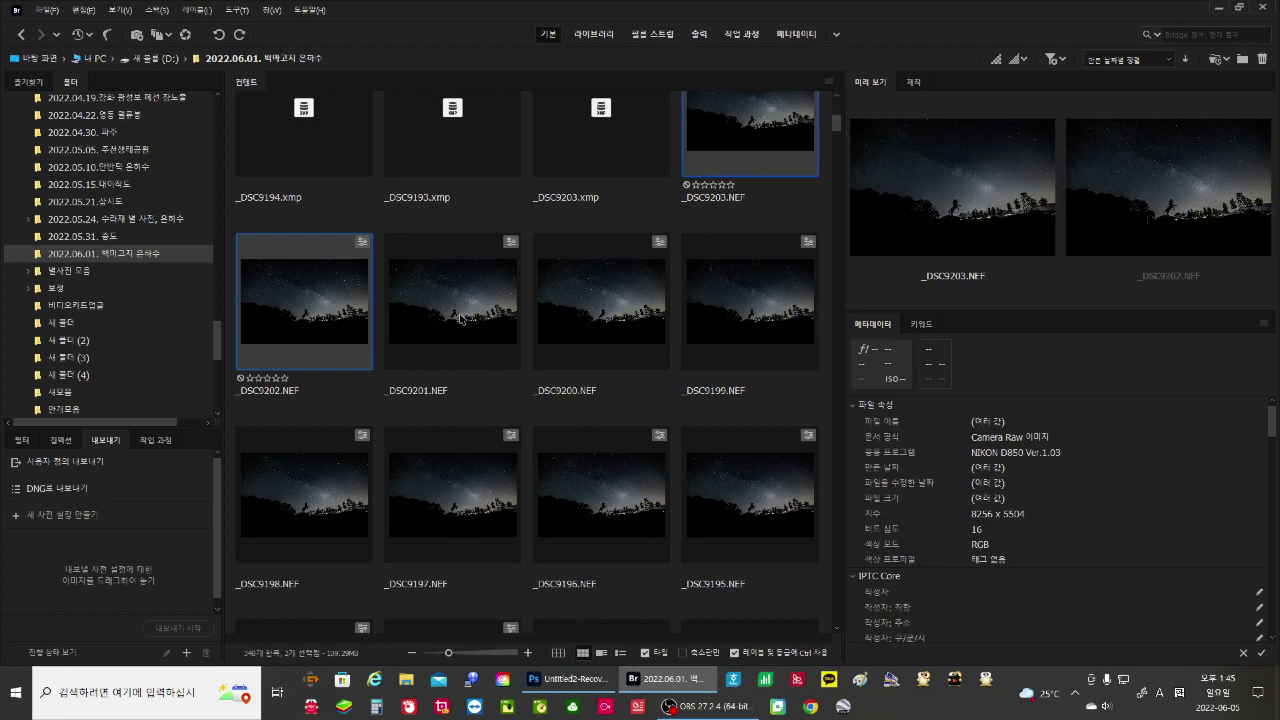
{"action": "left_click", "coordinate": [455, 305], "text": "ctrl"}
{"action": "left_click", "coordinate": [603, 305], "text": "ctrl"}
{"action": "left_click", "coordinate": [729, 320], "text": "ctrl"}
{"action": "left_click", "coordinate": [344, 510], "text": "ctrl"}
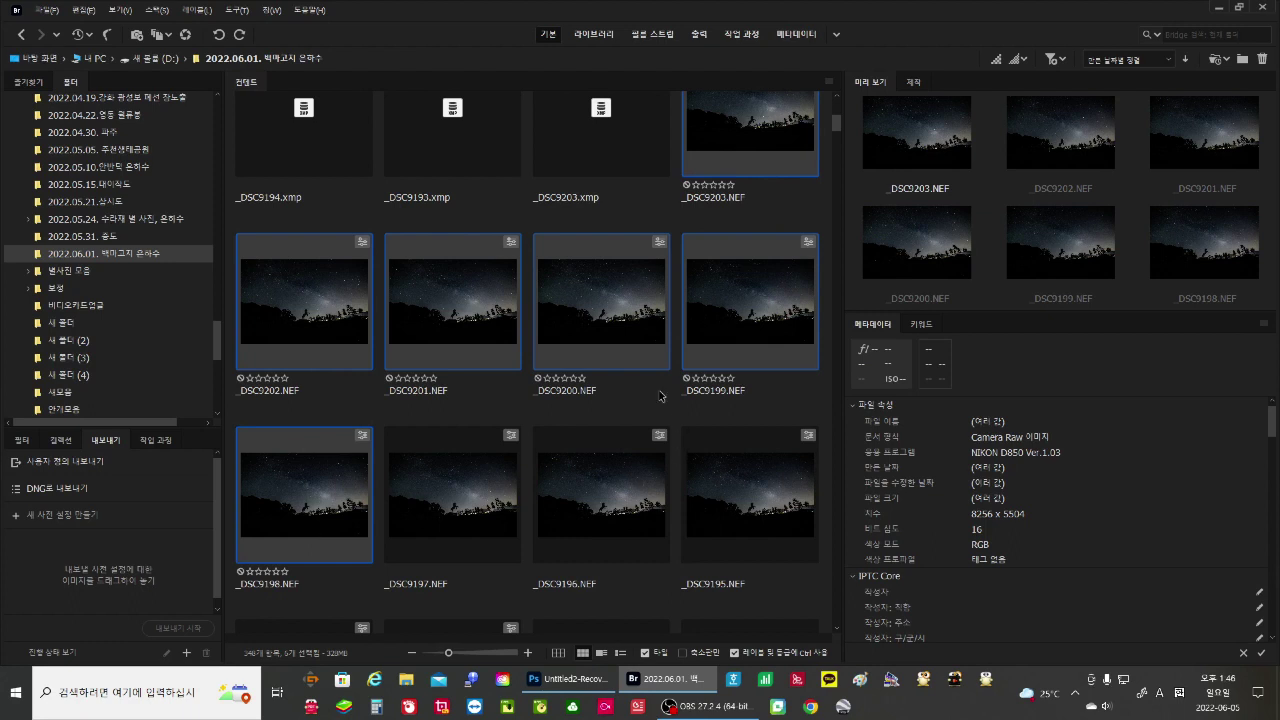
{"action": "left_click", "coordinate": [238, 10]}
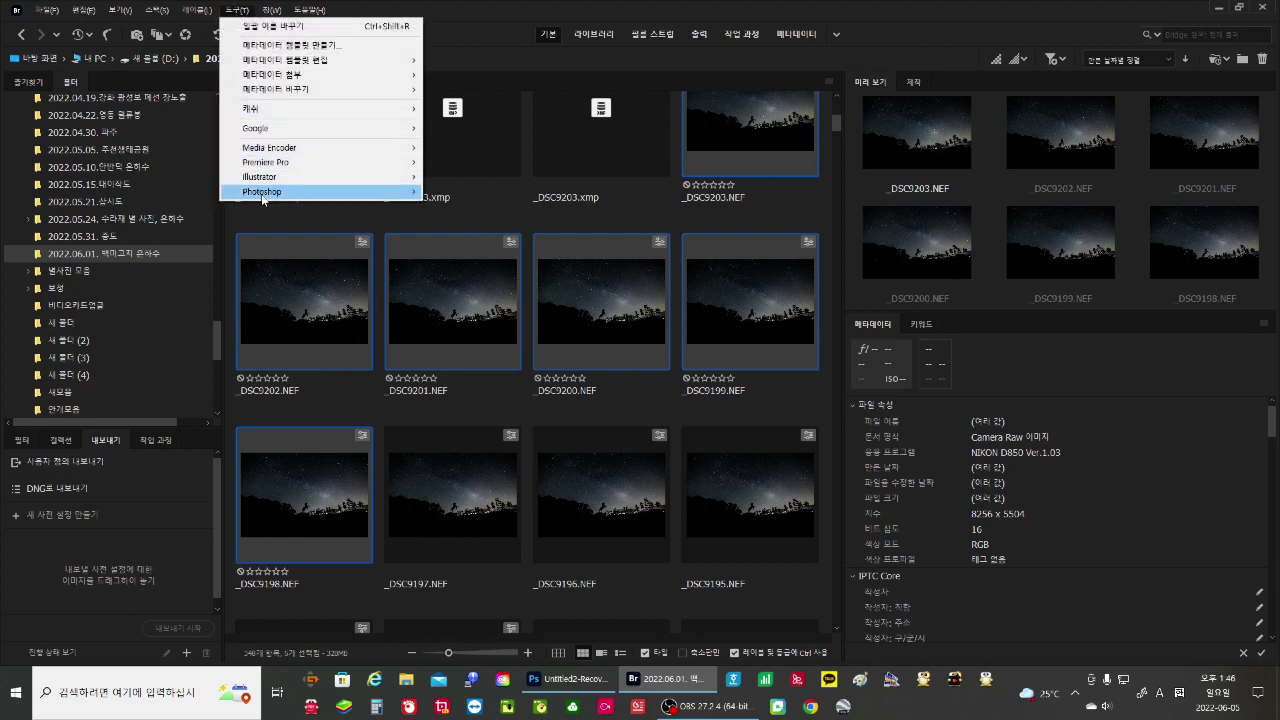
{"action": "mouse_move", "coordinate": [266, 194]}
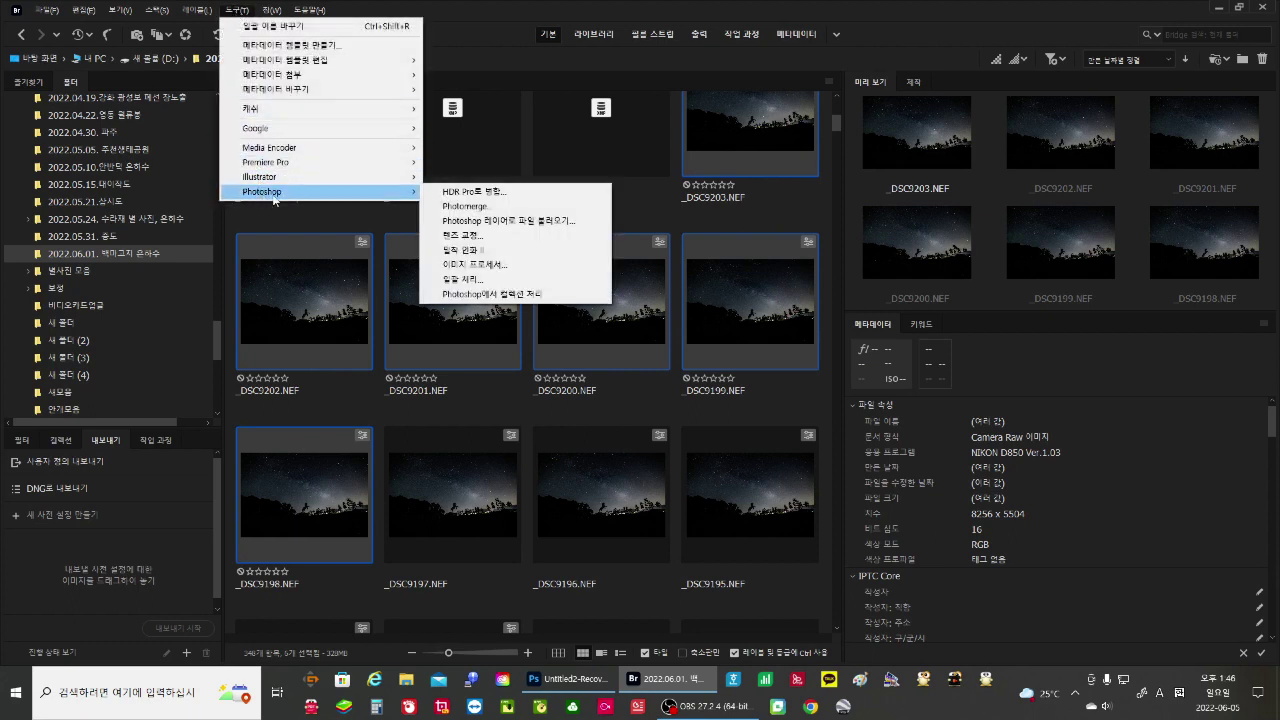
{"action": "left_click", "coordinate": [541, 220]}
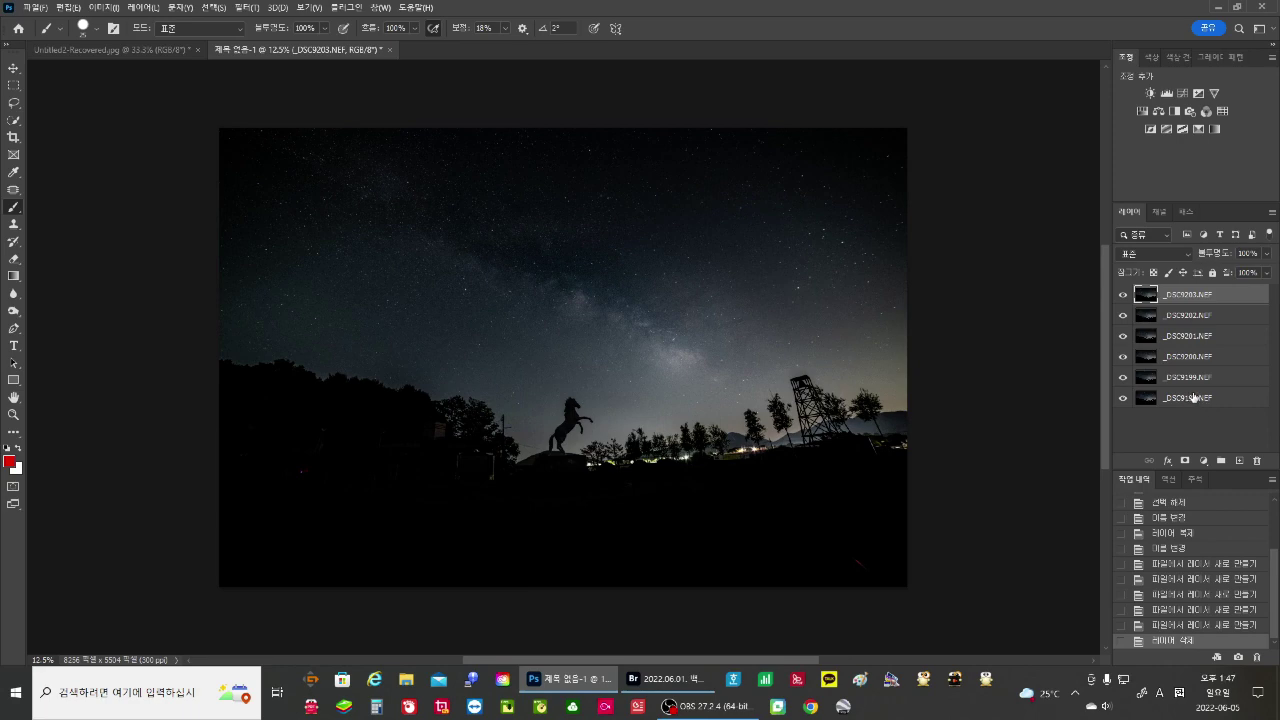
Step: Group all six photo layers and duplicate the group
{"action": "left_click", "coordinate": [1195, 398], "text": "shift"}
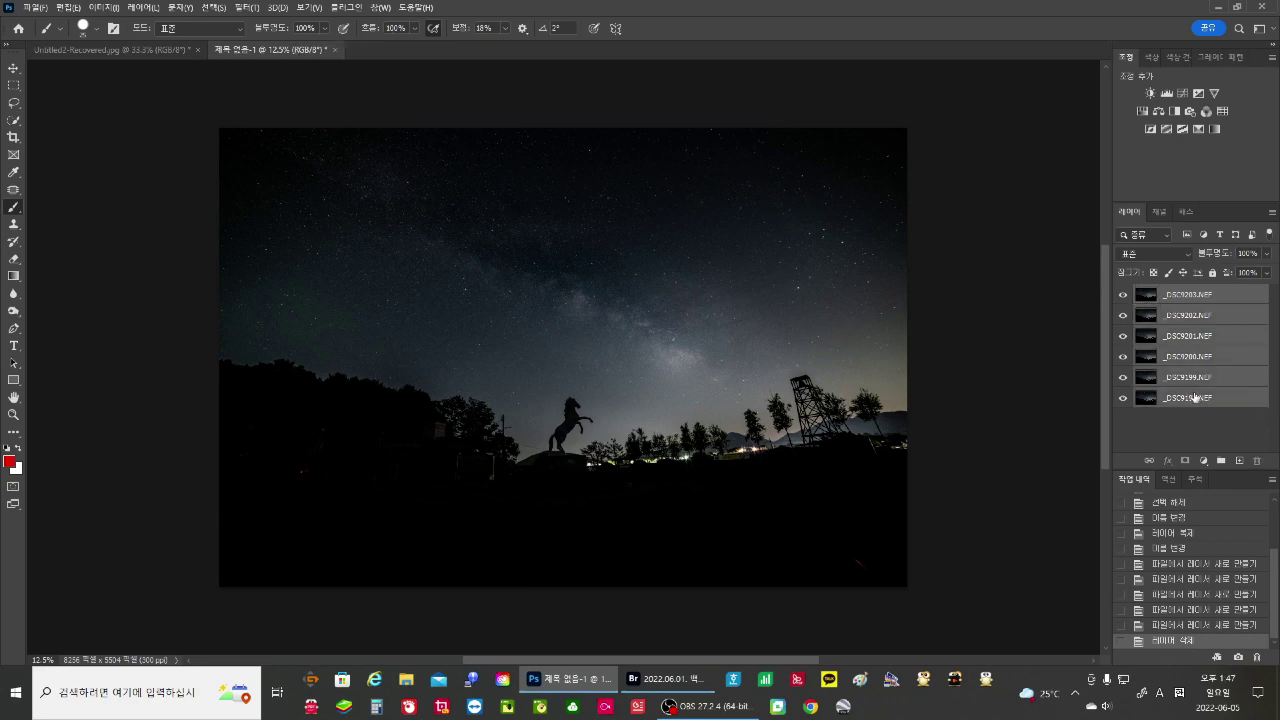
{"action": "key", "text": "ctrl+g"}
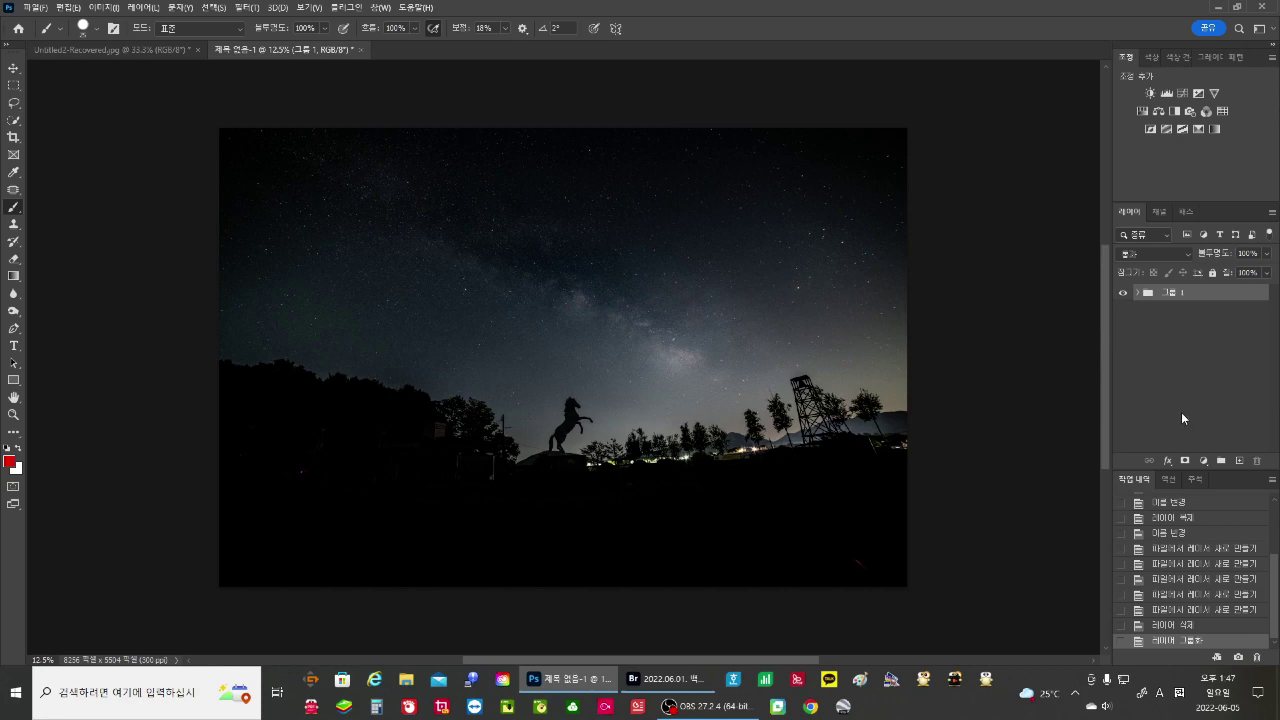
{"action": "key", "text": "ctrl+j"}
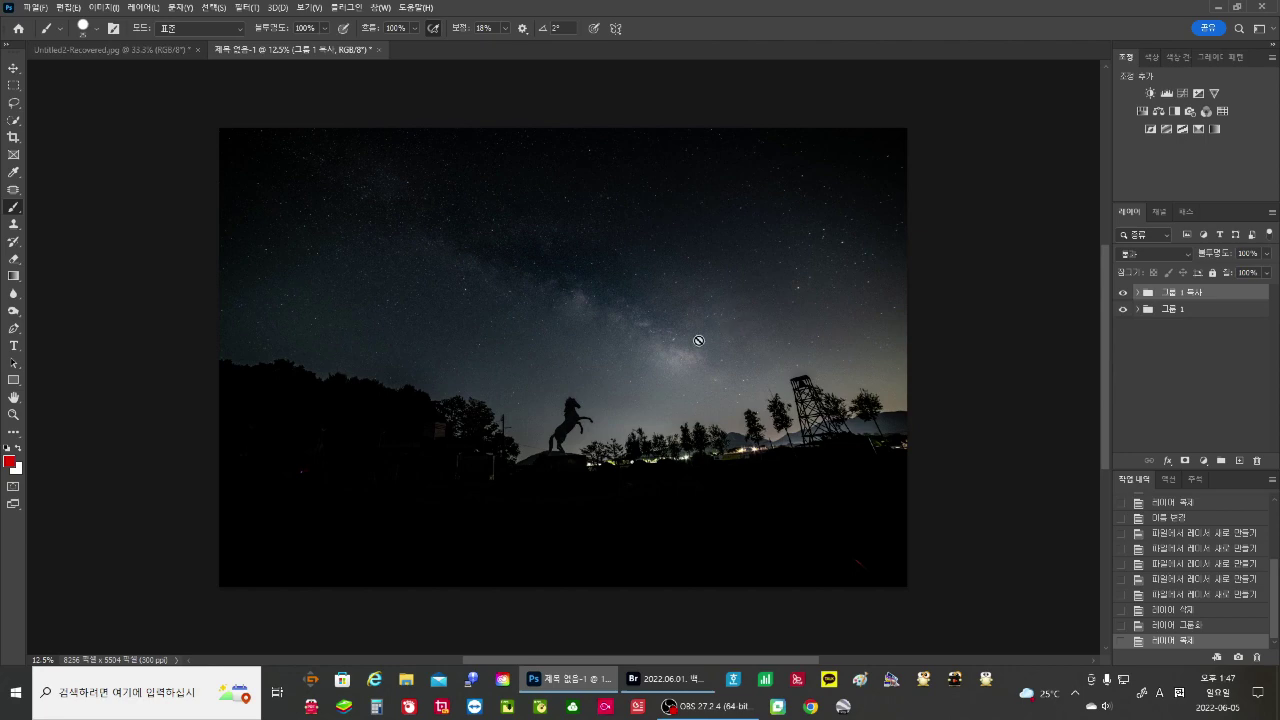
Step: Hide the duplicate group and select all six photo layers inside the original group
{"action": "left_click", "coordinate": [1162, 313]}
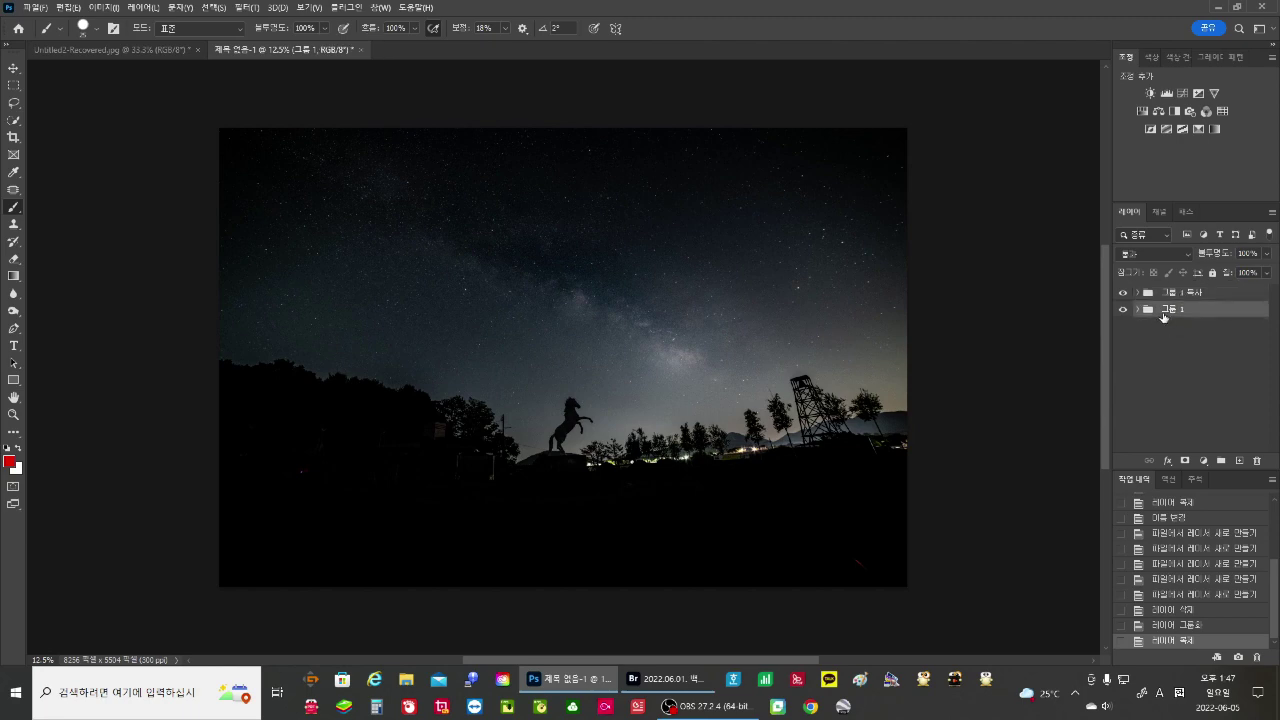
{"action": "left_click", "coordinate": [1121, 293]}
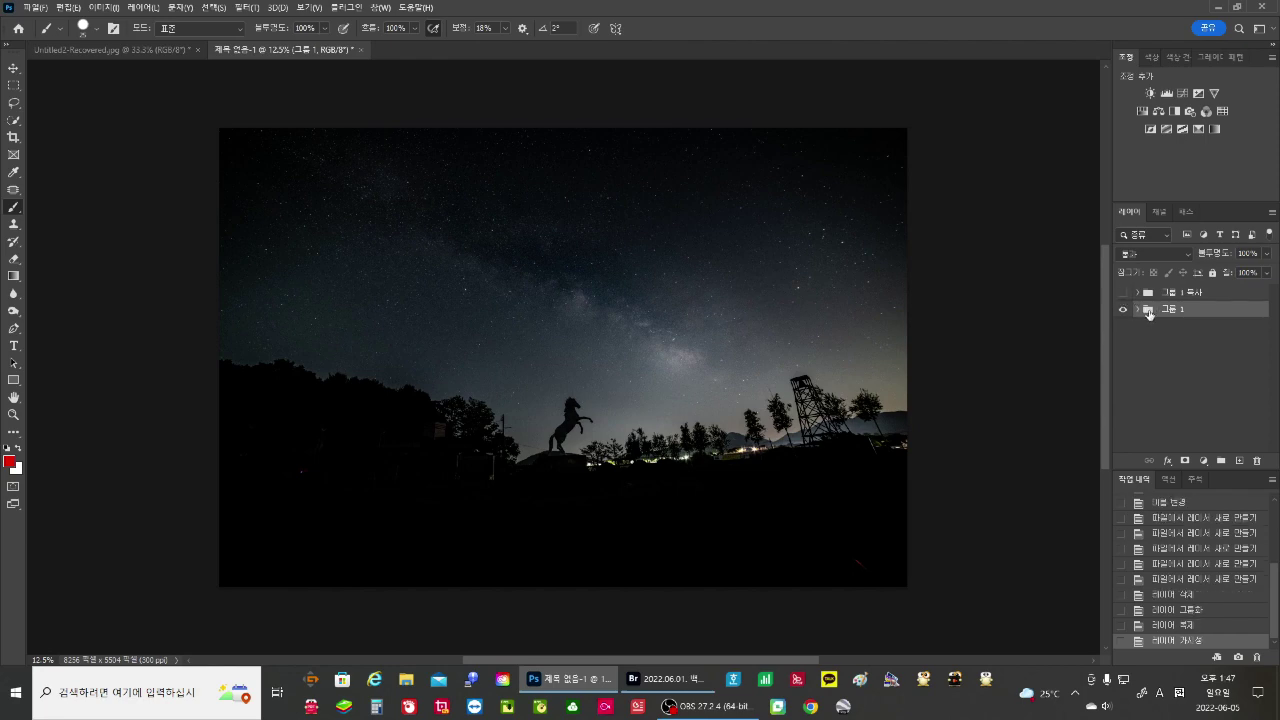
{"action": "left_click", "coordinate": [1137, 310]}
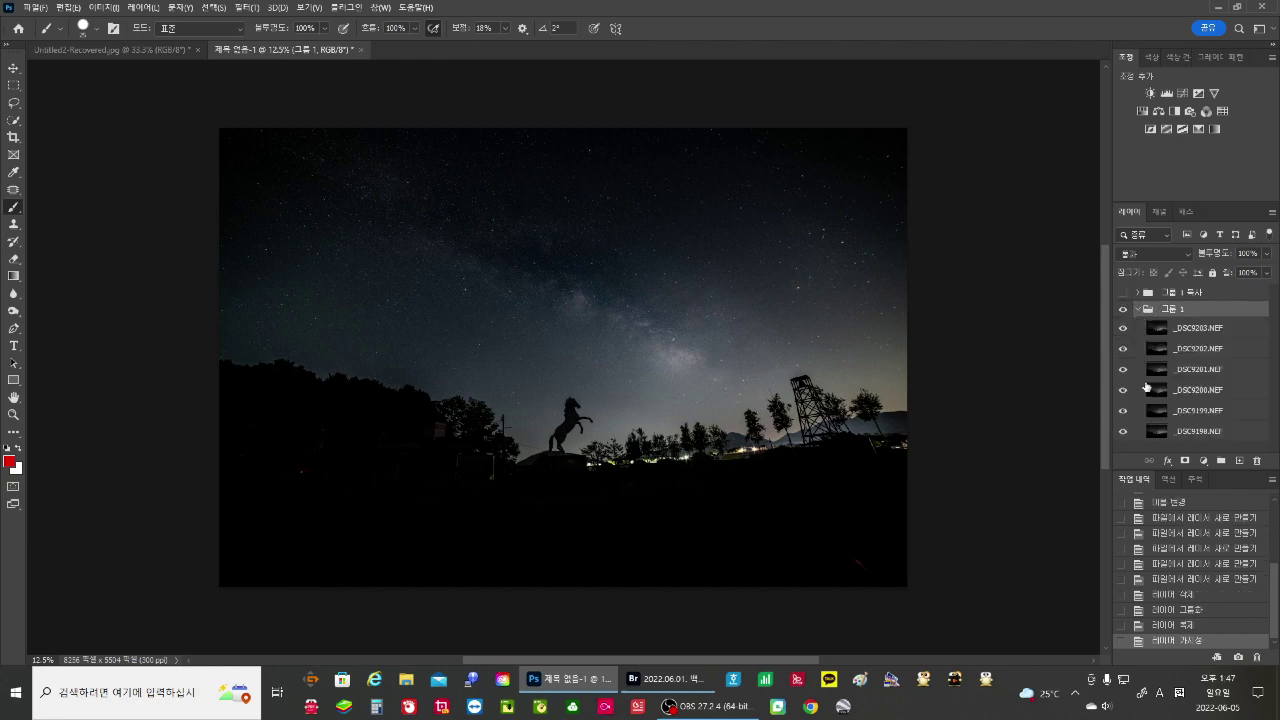
{"action": "left_click", "coordinate": [1200, 337]}
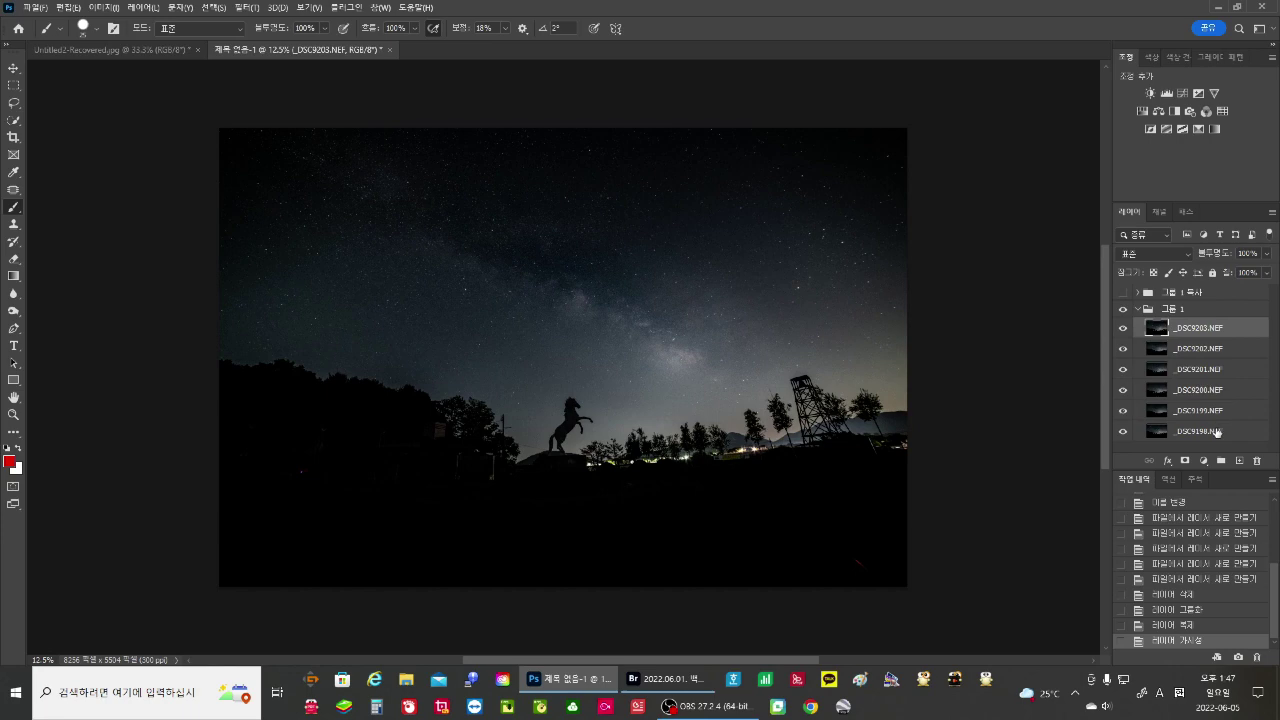
{"action": "left_click", "coordinate": [1216, 438], "text": "shift"}
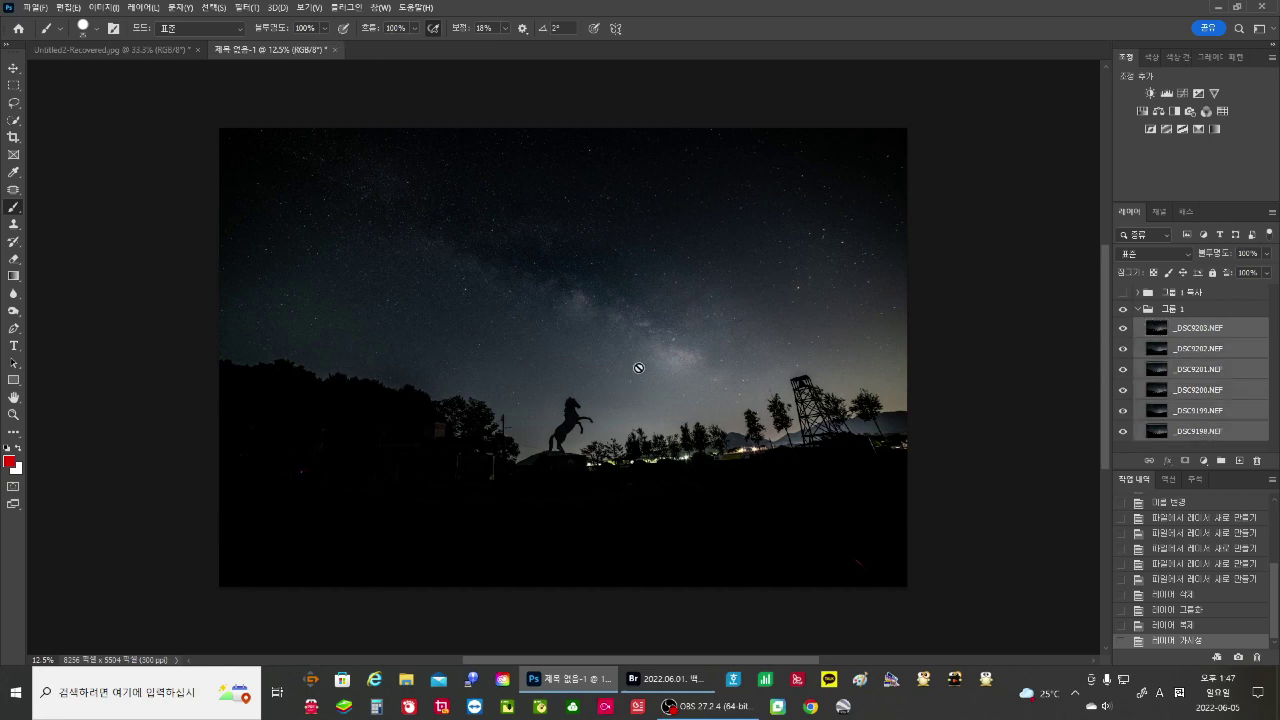
Step: Hide the original group's upper layers one by one and show them again to compare the sky between frames
{"action": "left_click", "coordinate": [1122, 328]}
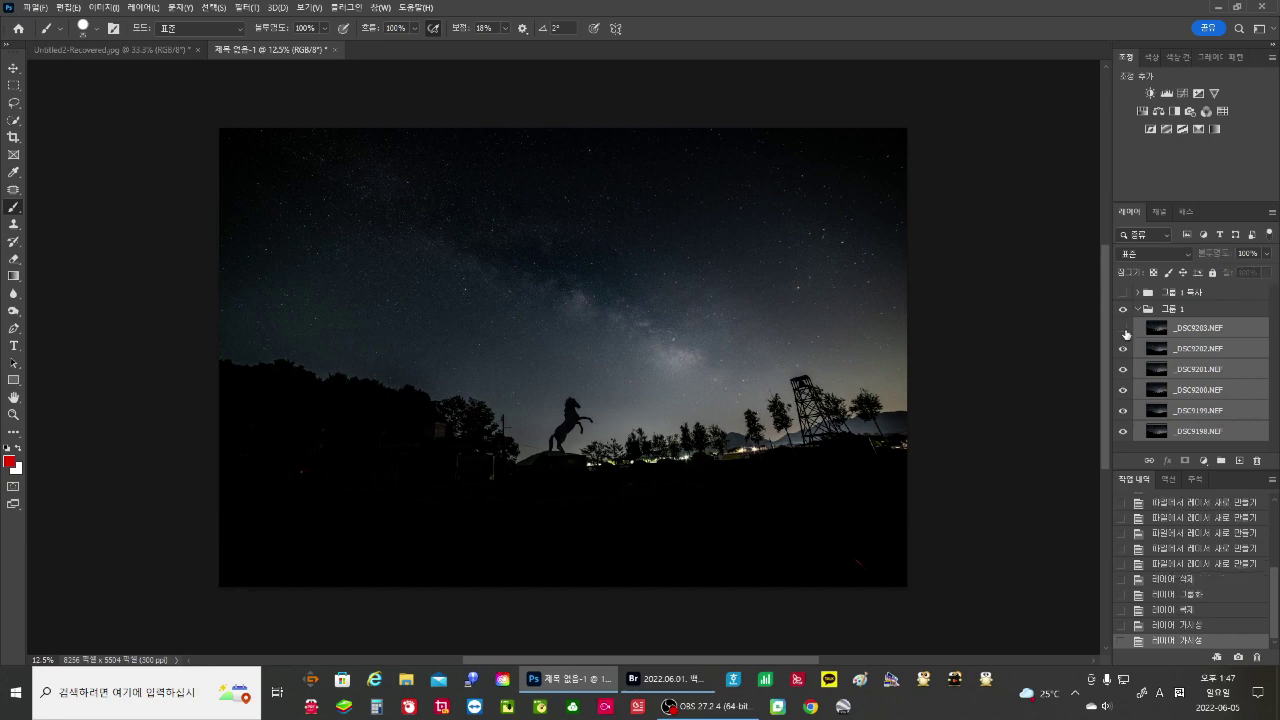
{"action": "left_click", "coordinate": [1123, 349]}
{"action": "left_click", "coordinate": [1119, 370]}
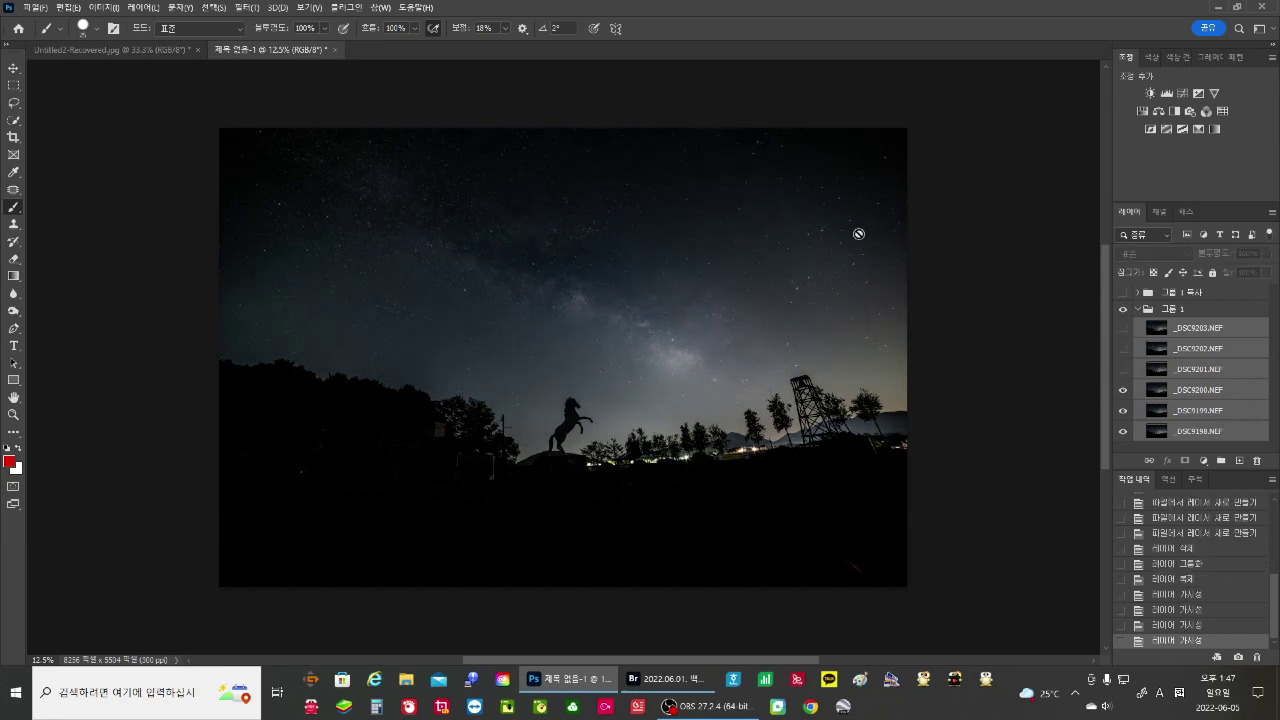
{"action": "left_click", "coordinate": [1121, 392]}
{"action": "left_click", "coordinate": [1123, 412]}
{"action": "left_click", "coordinate": [1123, 411]}
{"action": "left_click", "coordinate": [1122, 390]}
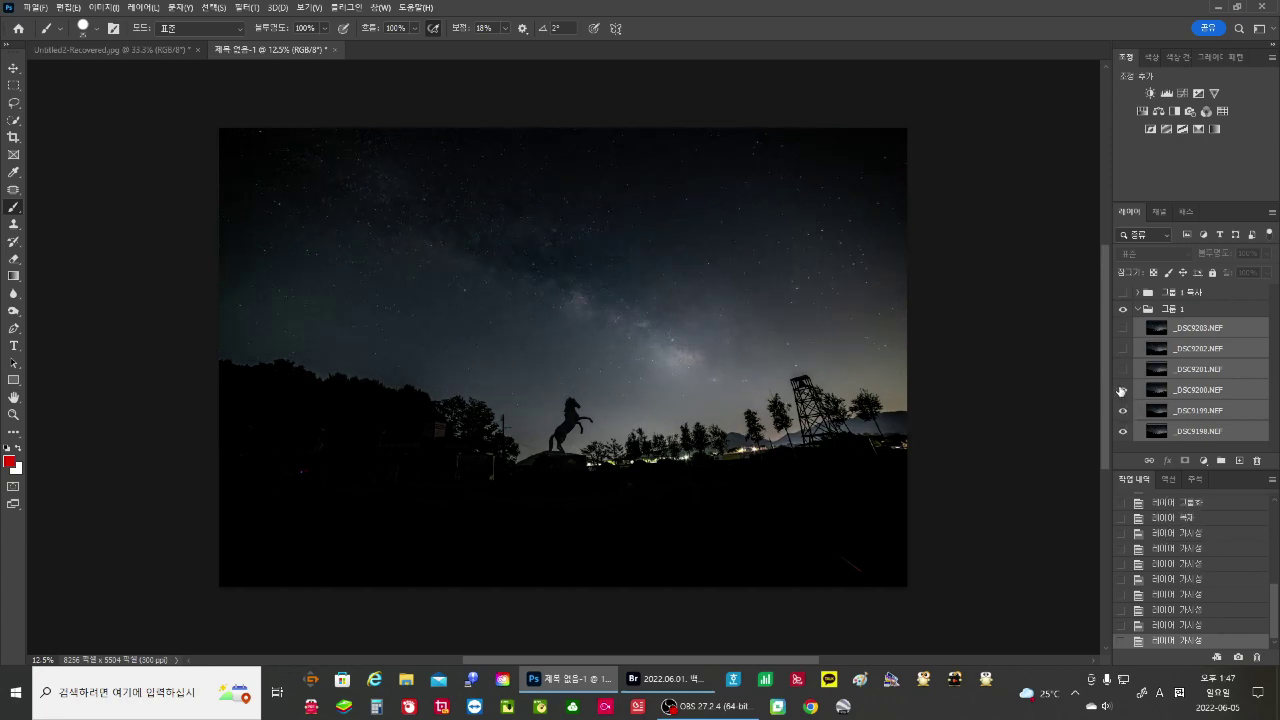
{"action": "left_click", "coordinate": [1122, 370]}
{"action": "left_click", "coordinate": [1122, 349]}
{"action": "left_click", "coordinate": [1122, 328]}
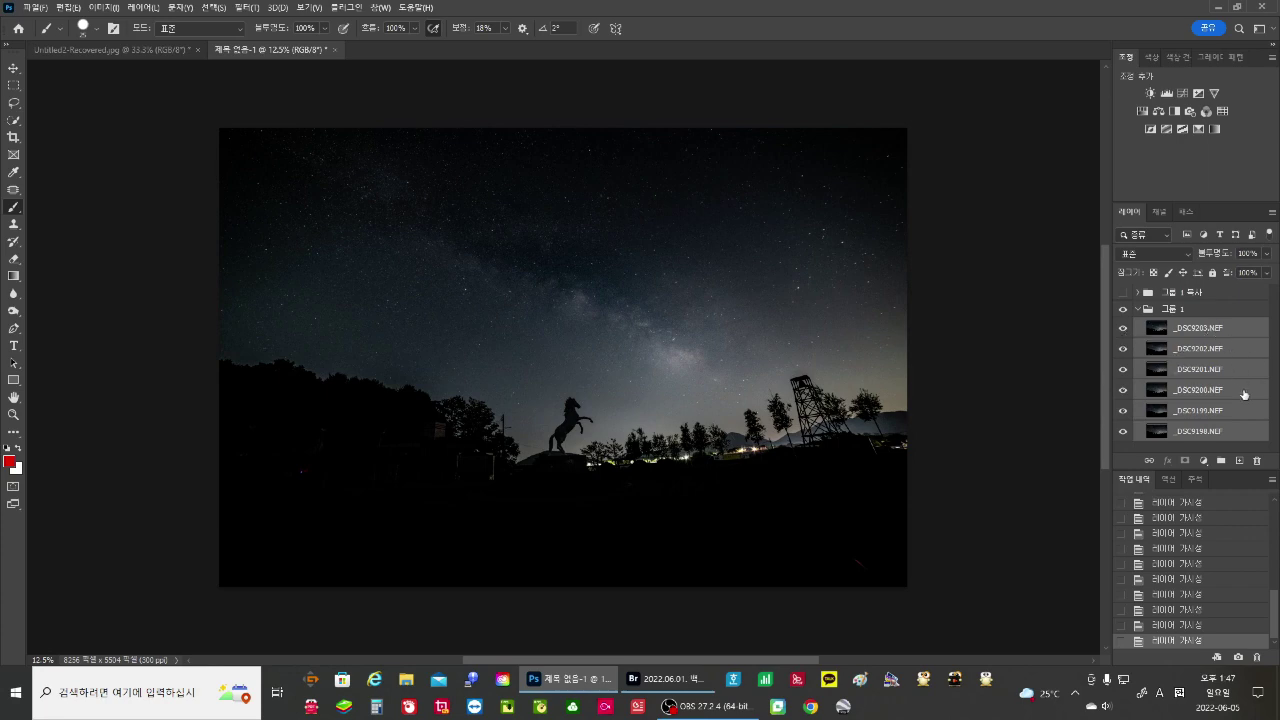
Step: Convert the six selected layers into one smart object and set its stack mode to Median (중간값)
{"action": "right_click", "coordinate": [1179, 373]}
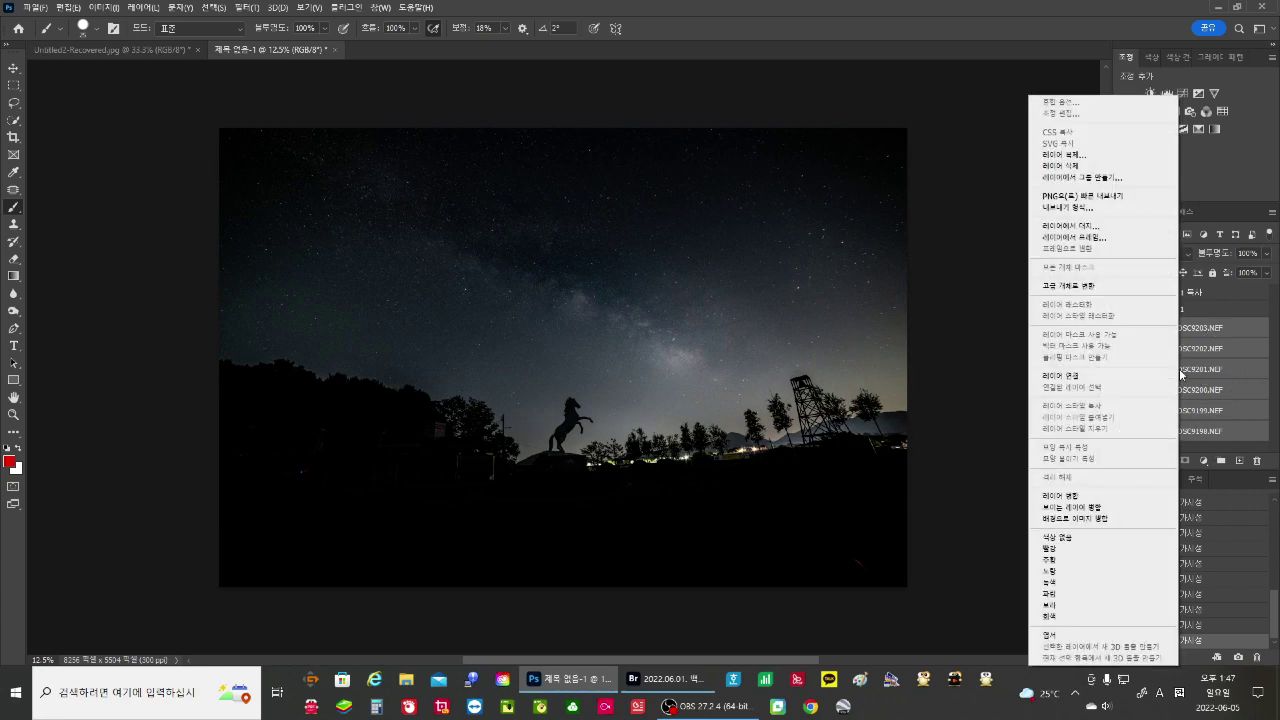
{"action": "left_click", "coordinate": [1072, 288]}
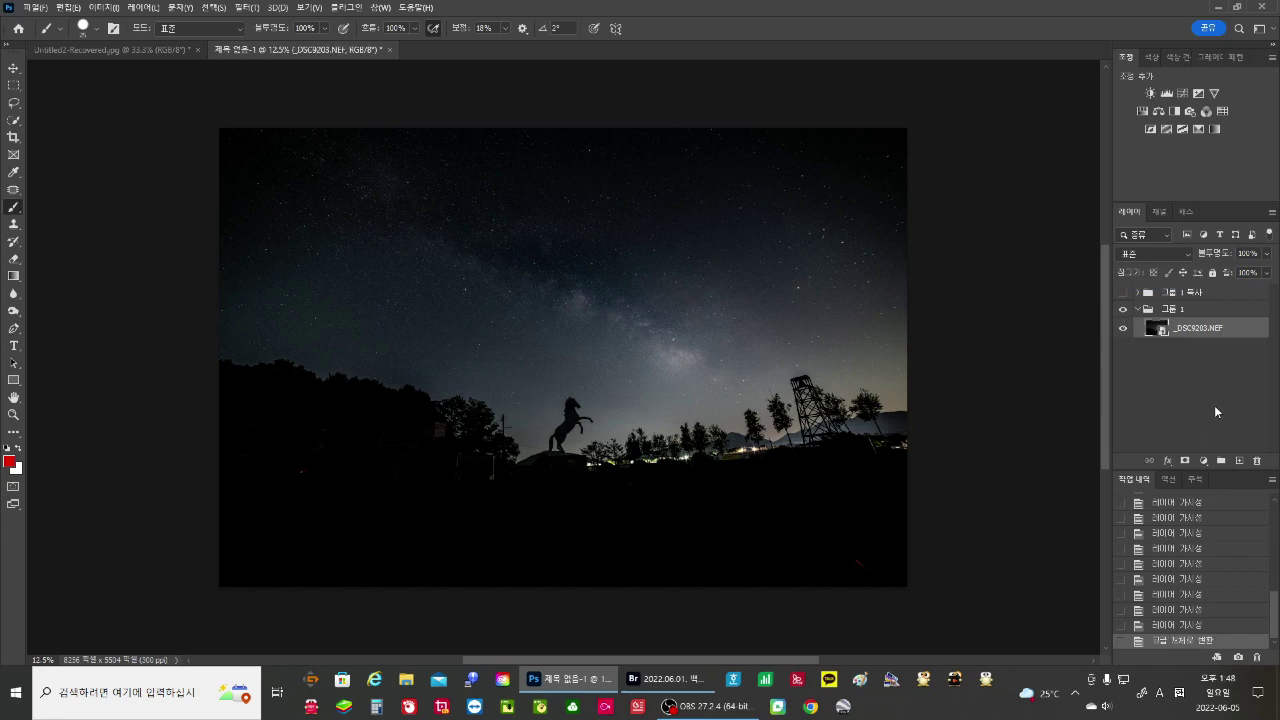
{"action": "left_click", "coordinate": [145, 9]}
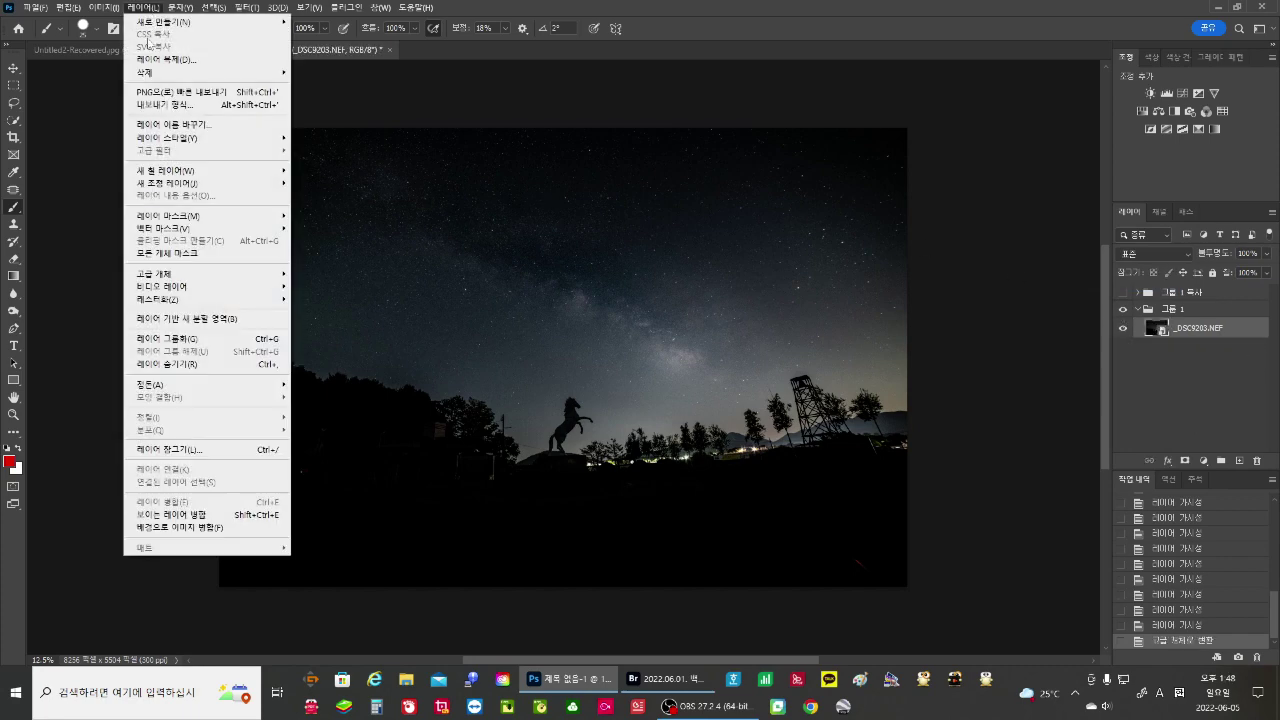
{"action": "mouse_move", "coordinate": [160, 283]}
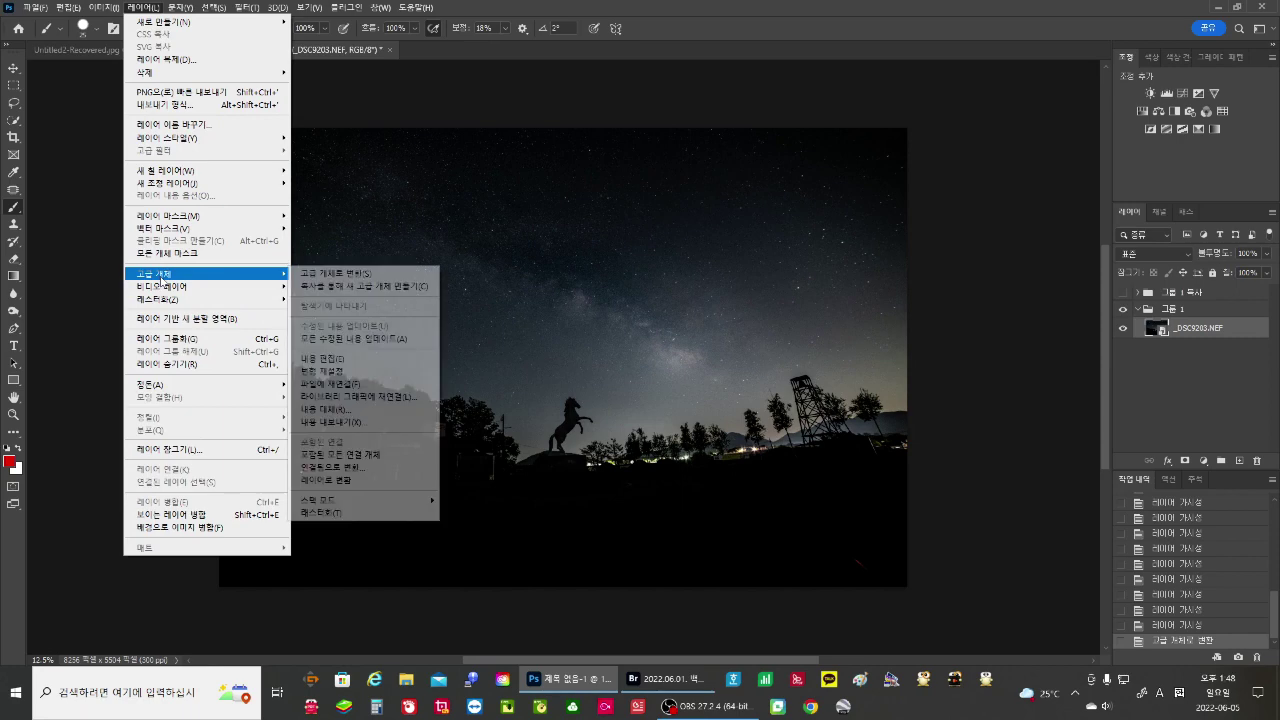
{"action": "mouse_move", "coordinate": [389, 505]}
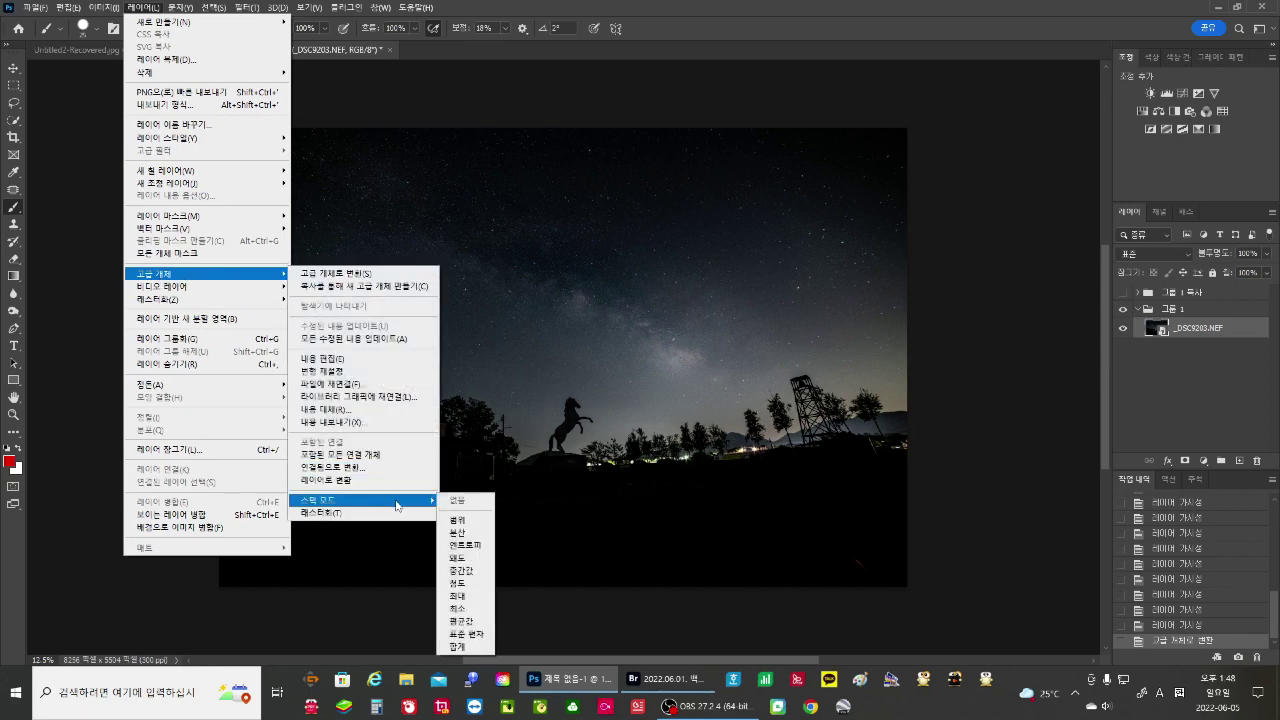
{"action": "left_click", "coordinate": [463, 570]}
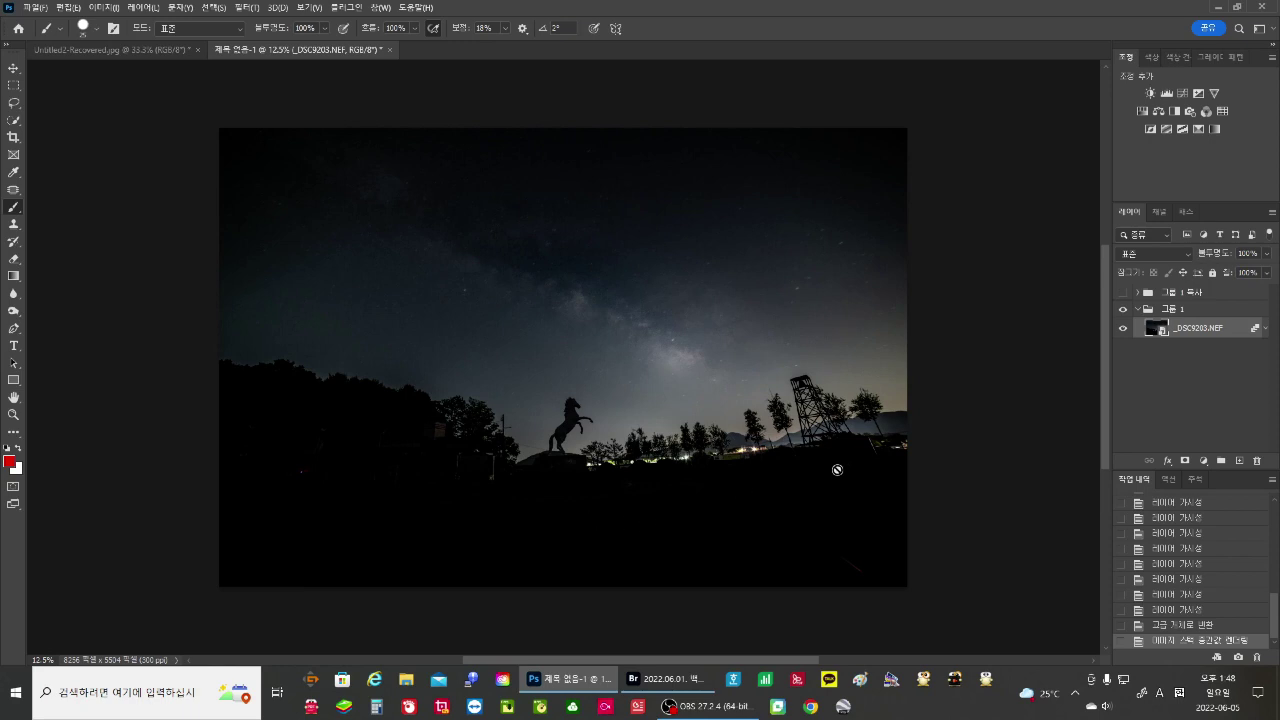
Step: Zoom in on the dark foreground near the horse statue and compare noise between the median stack and the duplicate group
{"action": "scroll", "coordinate": [698, 510], "scroll_direction": "down", "scroll_amount": 1}
{"action": "scroll", "coordinate": [698, 510], "scroll_direction": "down", "scroll_amount": 1}
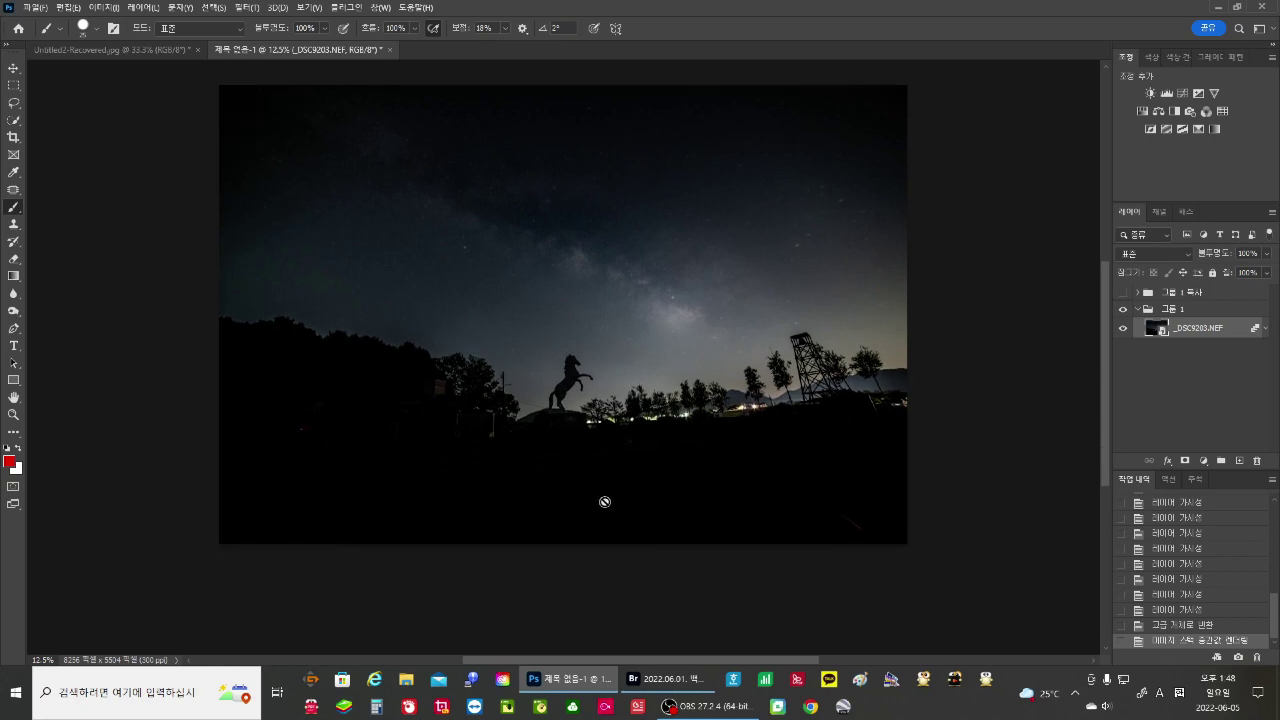
{"action": "left_click", "coordinate": [13, 414]}
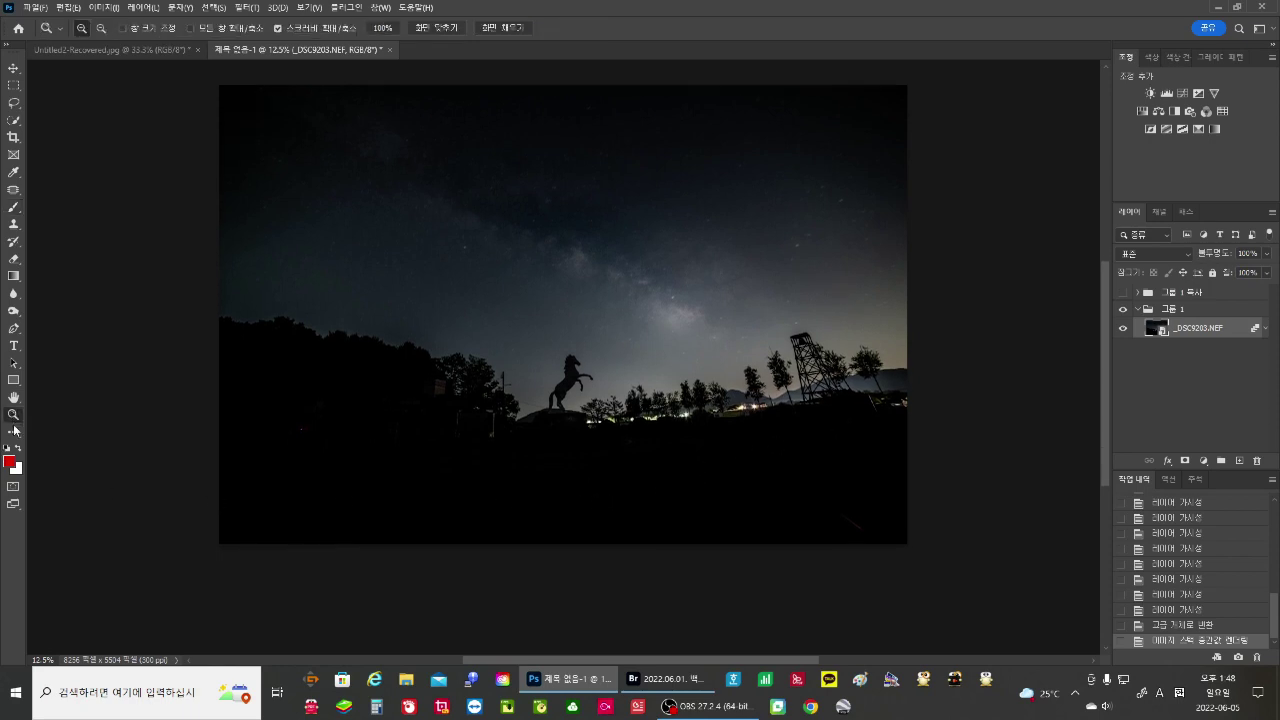
{"action": "left_click", "coordinate": [7, 447]}
{"action": "left_click_drag", "start_coordinate": [582, 497], "coordinate": [674, 486]}
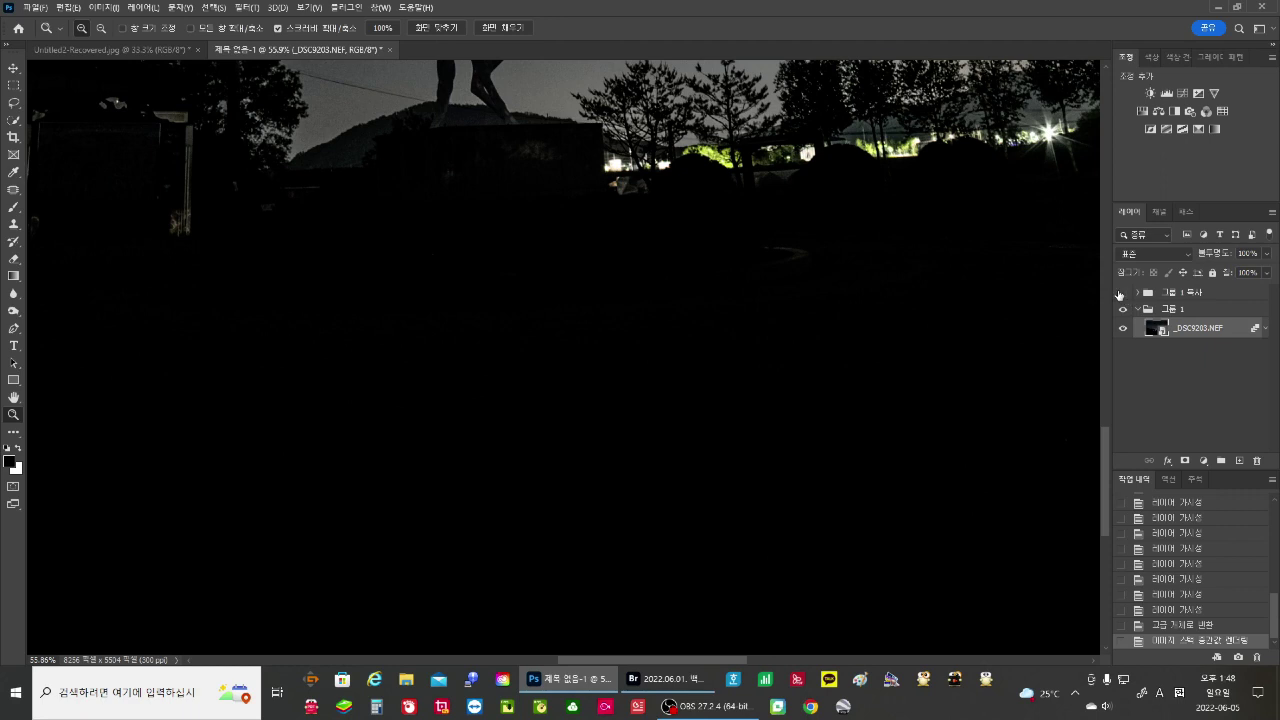
{"action": "left_click", "coordinate": [1124, 294]}
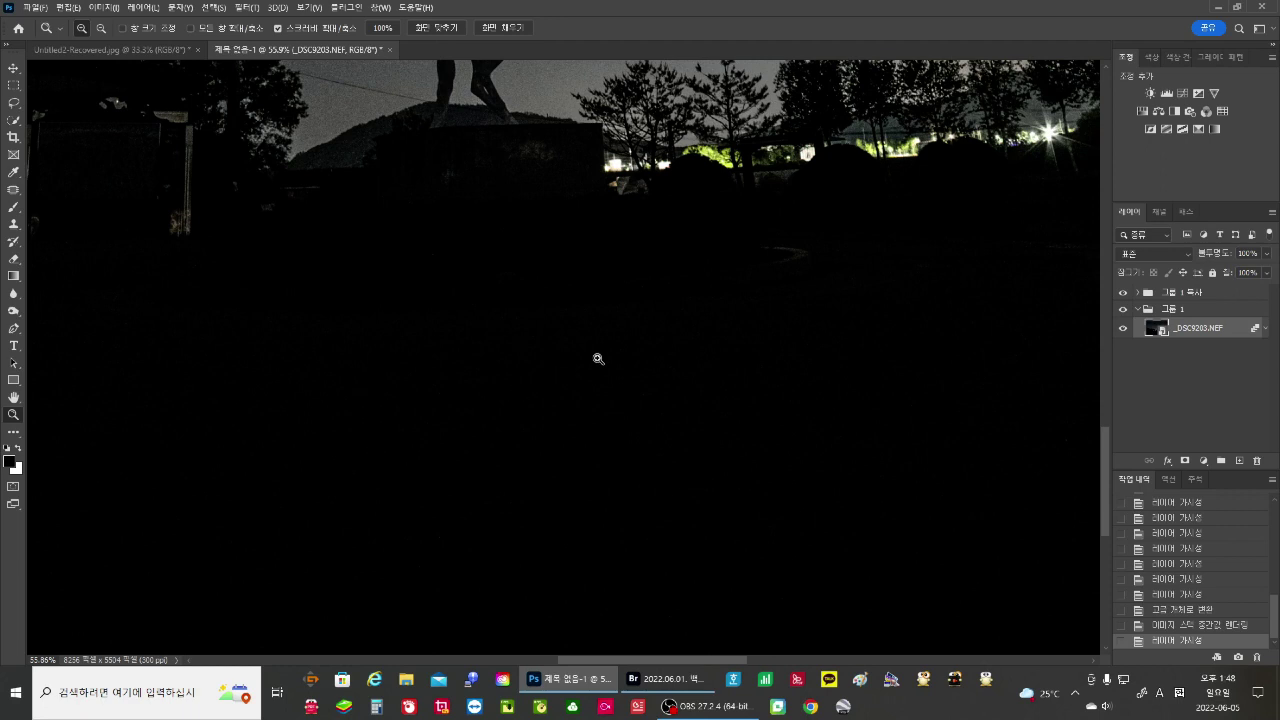
{"action": "left_click", "coordinate": [1123, 293]}
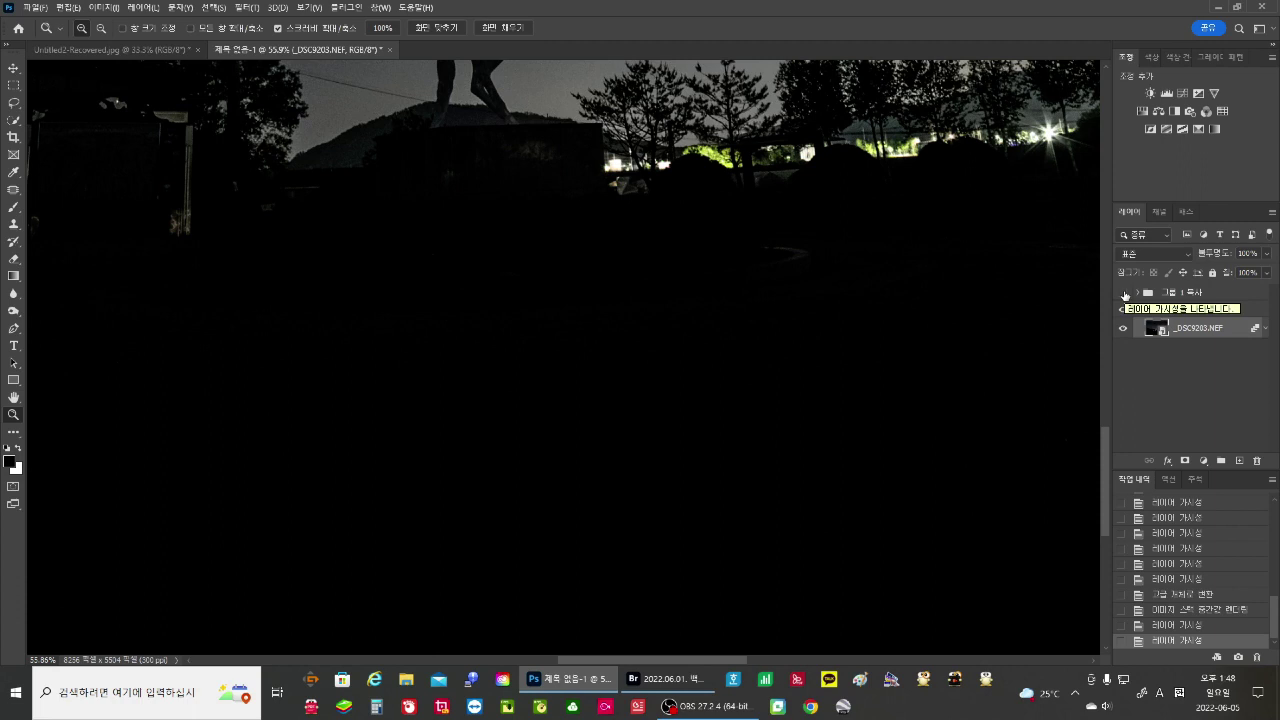
{"action": "left_click", "coordinate": [1123, 293]}
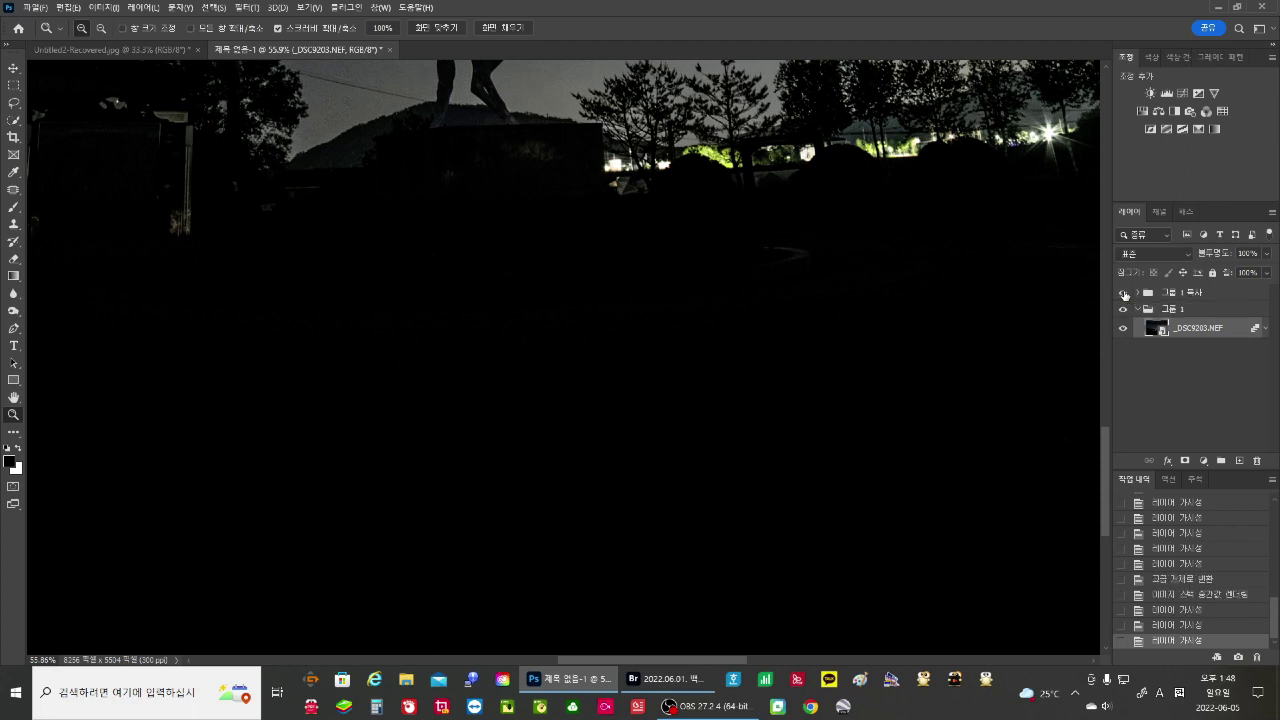
Step: Hide the duplicate group and merge the visible median stack into a single regular layer
{"action": "left_click", "coordinate": [1124, 294]}
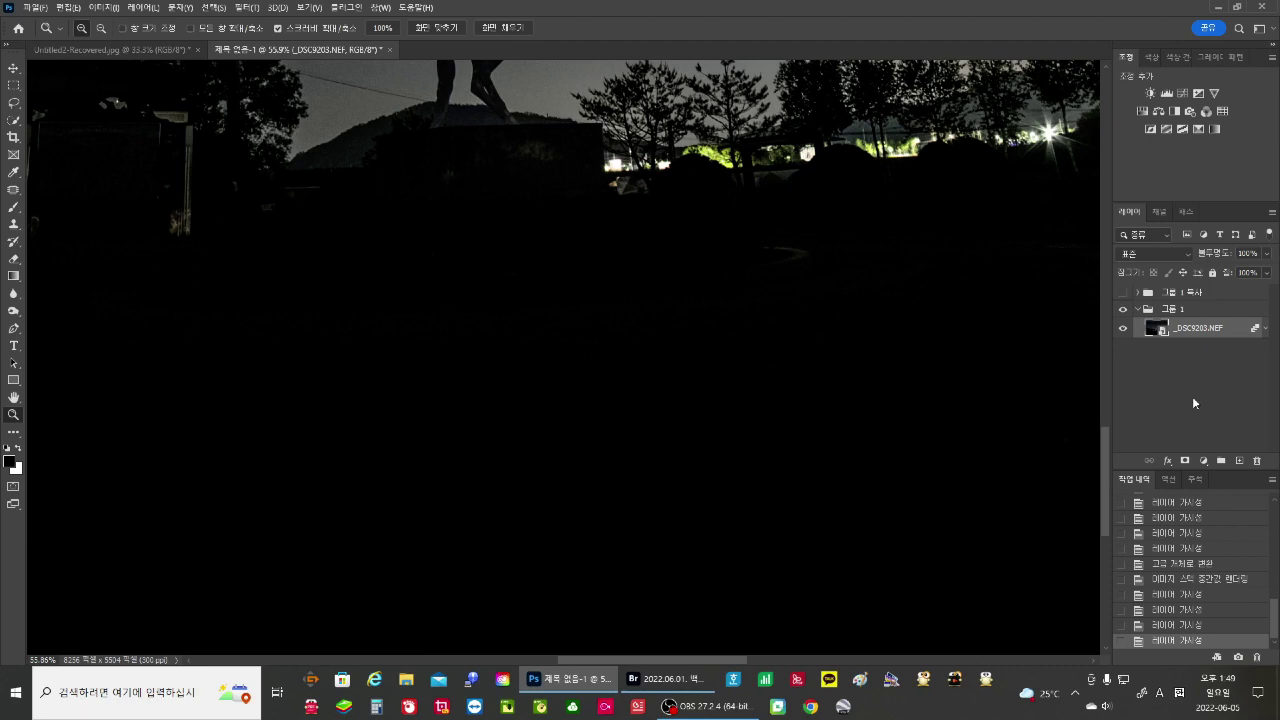
{"action": "right_click", "coordinate": [1203, 332]}
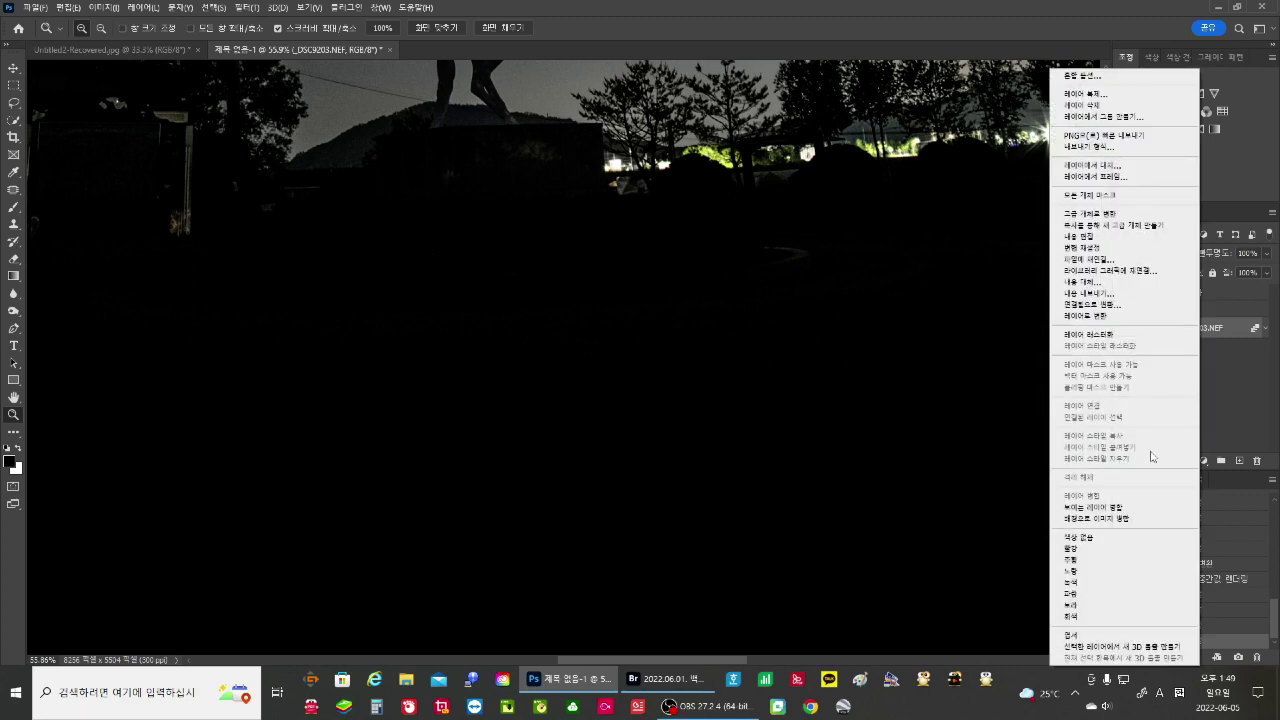
{"action": "left_click", "coordinate": [1140, 508]}
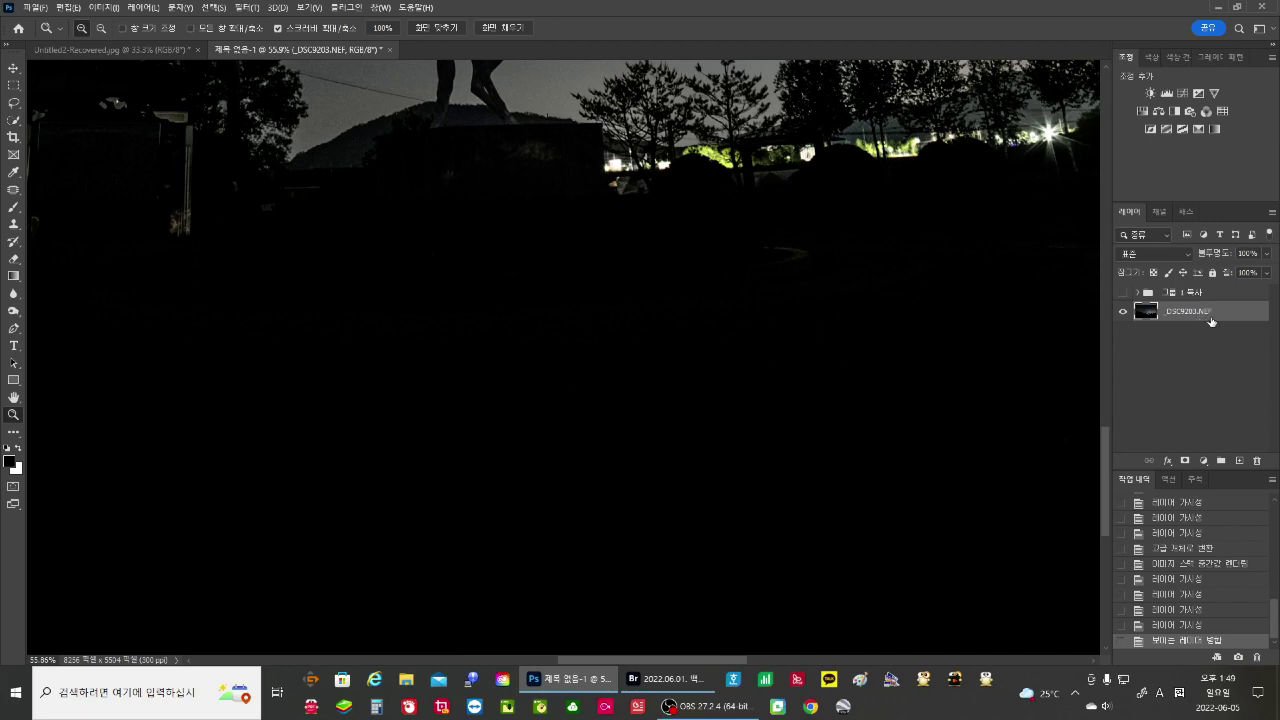
Step: Hide the merged median layer, show the duplicate group and expand it to list its six frames
{"action": "left_click", "coordinate": [1124, 313]}
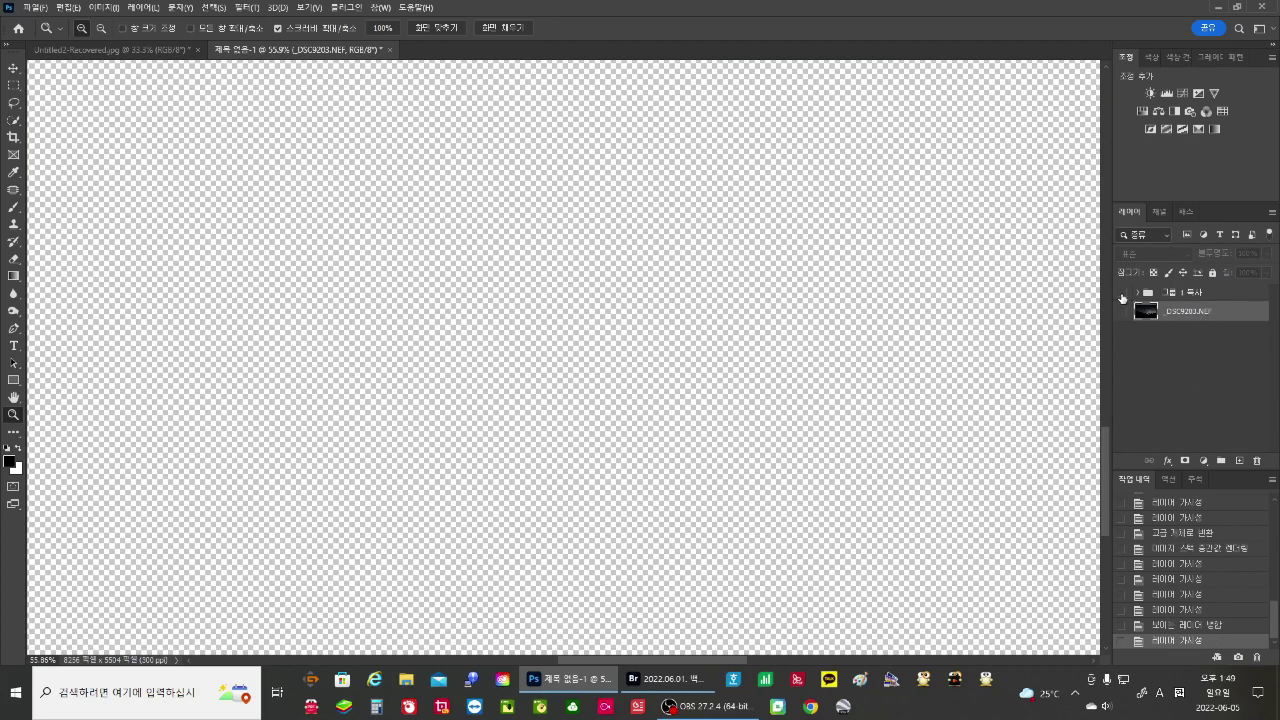
{"action": "left_click", "coordinate": [1122, 294]}
{"action": "left_click", "coordinate": [1137, 293]}
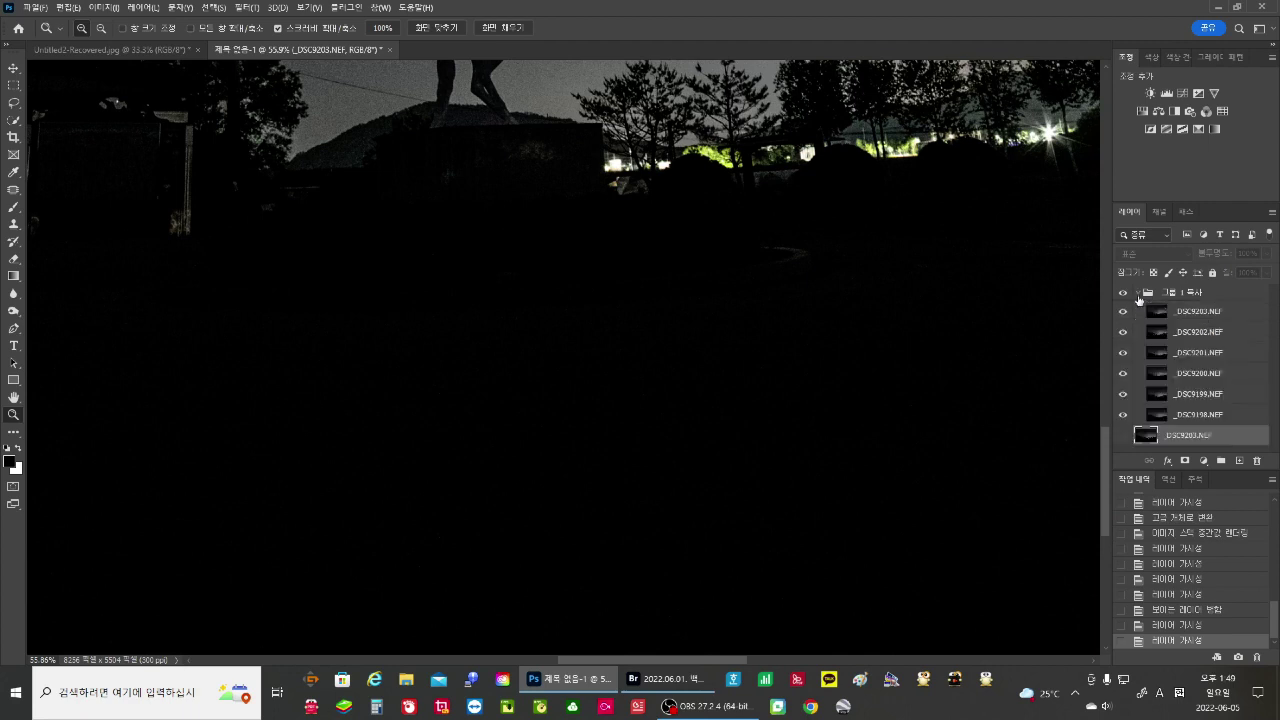
{"action": "key", "text": "ctrl+0"}
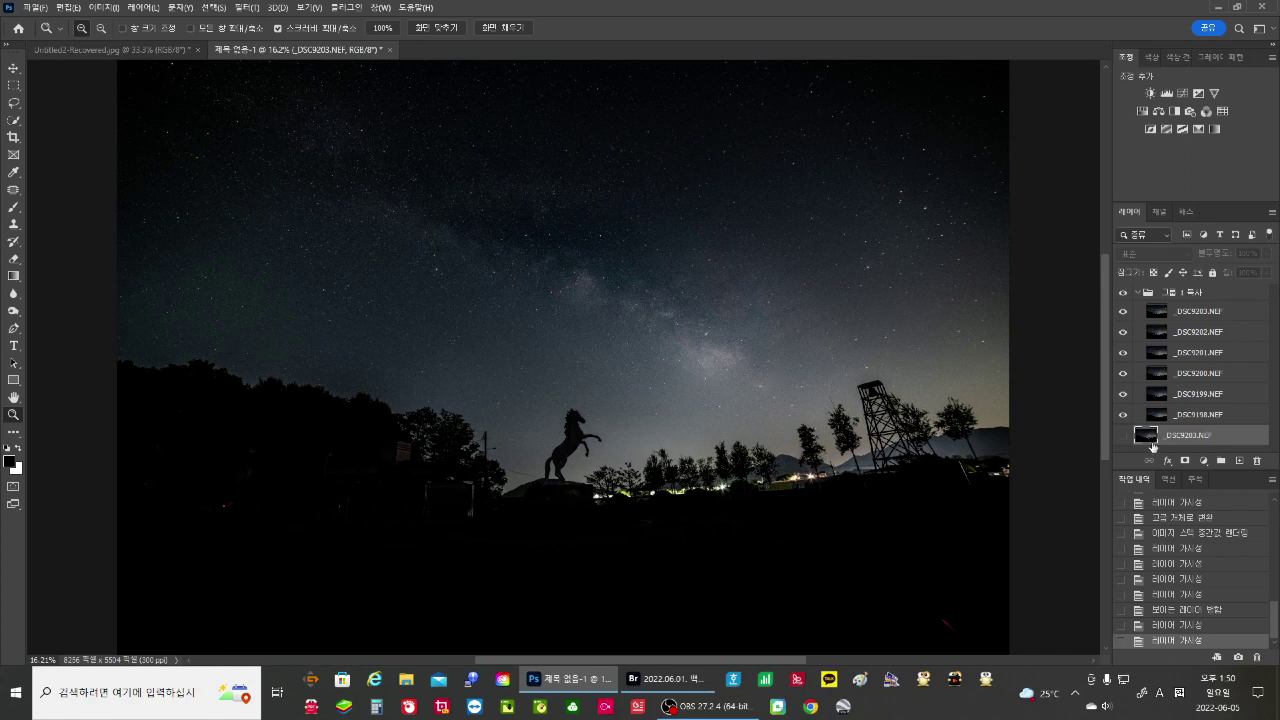
{"action": "left_click", "coordinate": [1195, 312]}
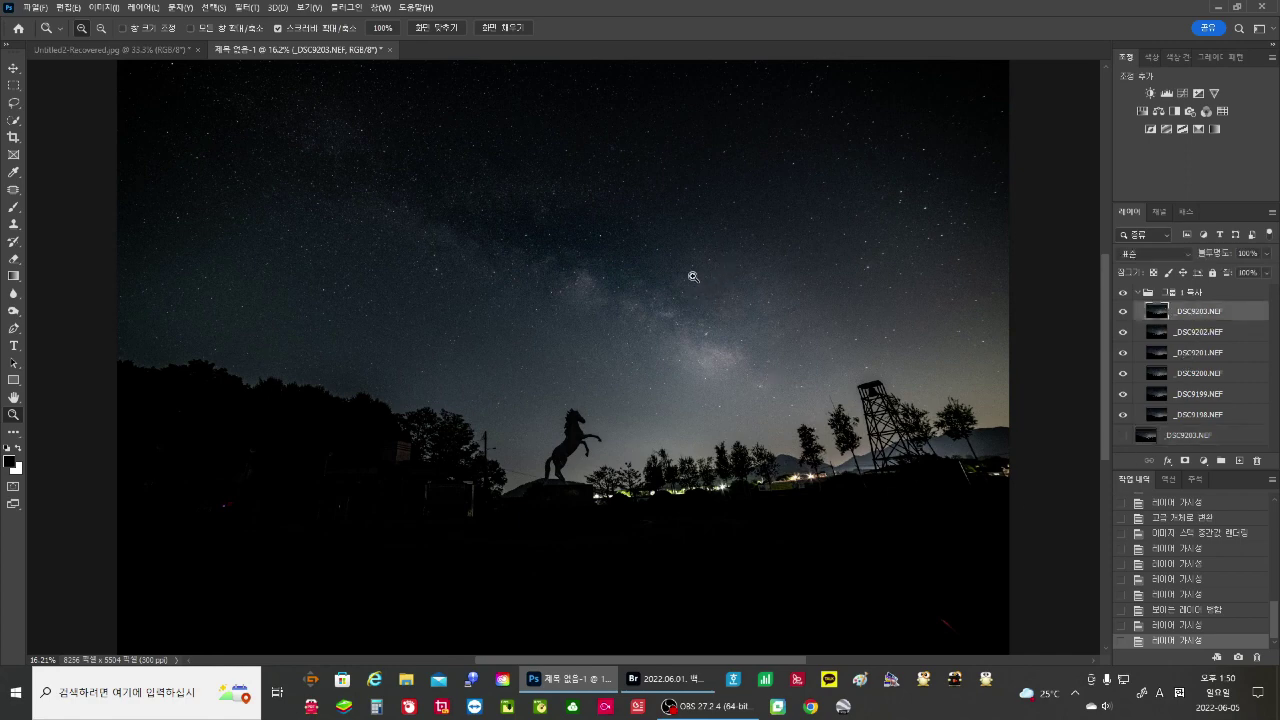
{"action": "left_click", "coordinate": [1220, 419], "text": "shift"}
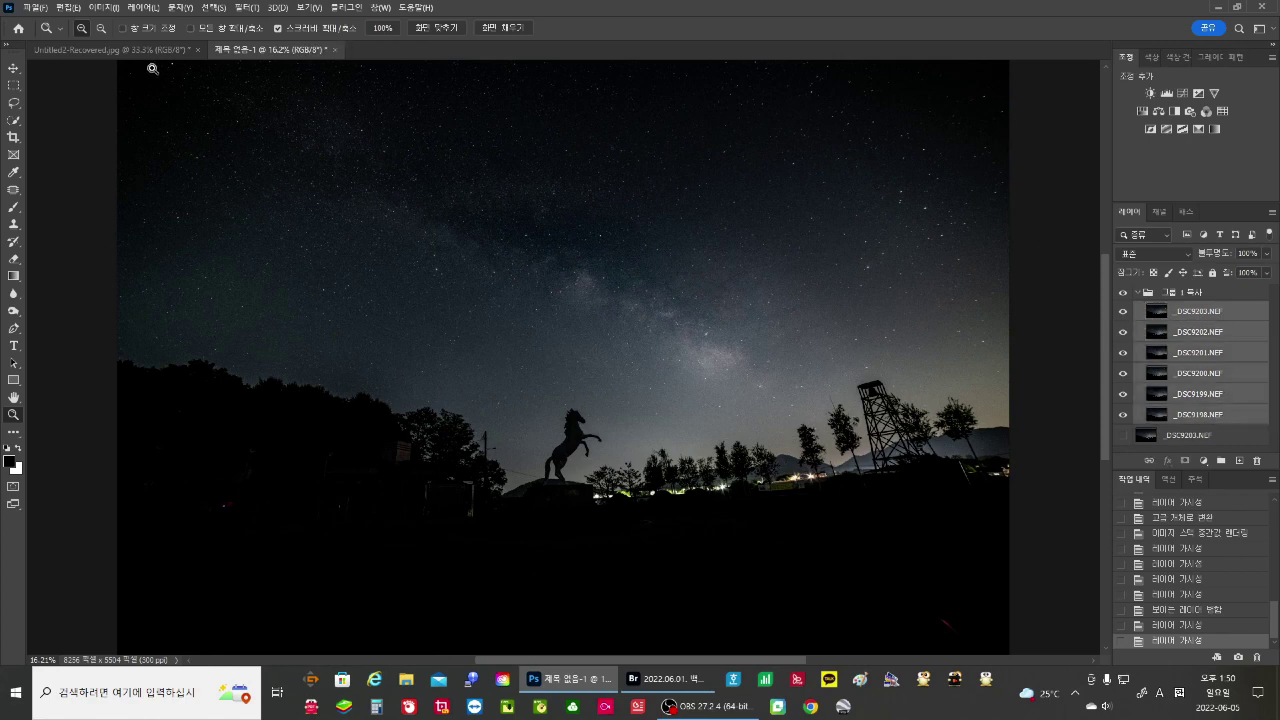
{"action": "left_click", "coordinate": [72, 10]}
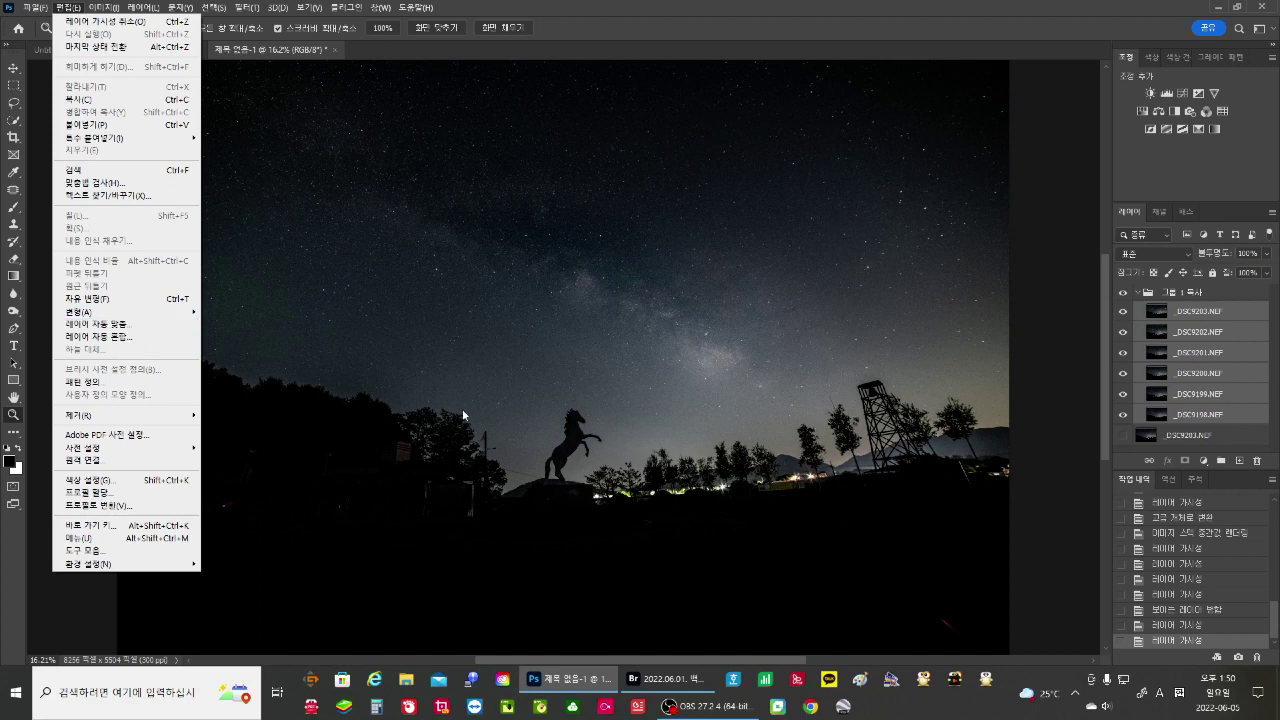
{"action": "left_click", "coordinate": [926, 425]}
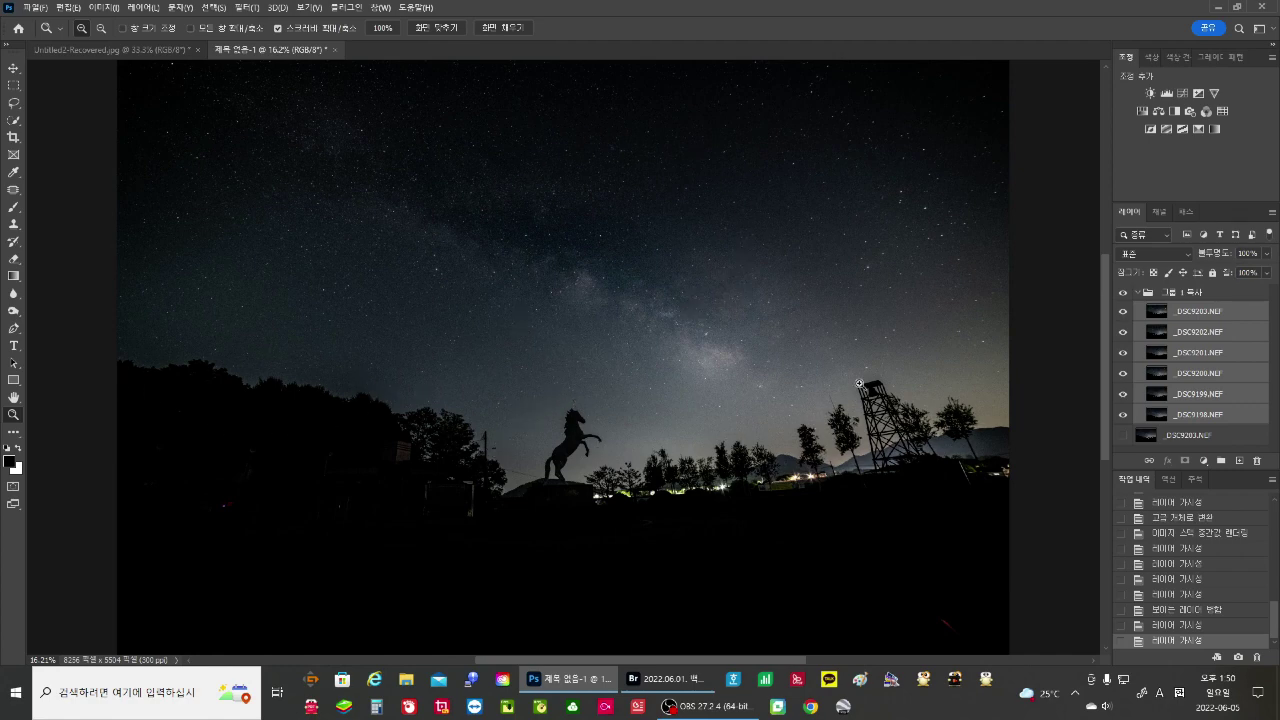
Step: Add a layer mask to the group's top frame, _DSC9203.NEF, and ready the Brush tool with black at 100% opacity
{"action": "left_click", "coordinate": [1201, 316]}
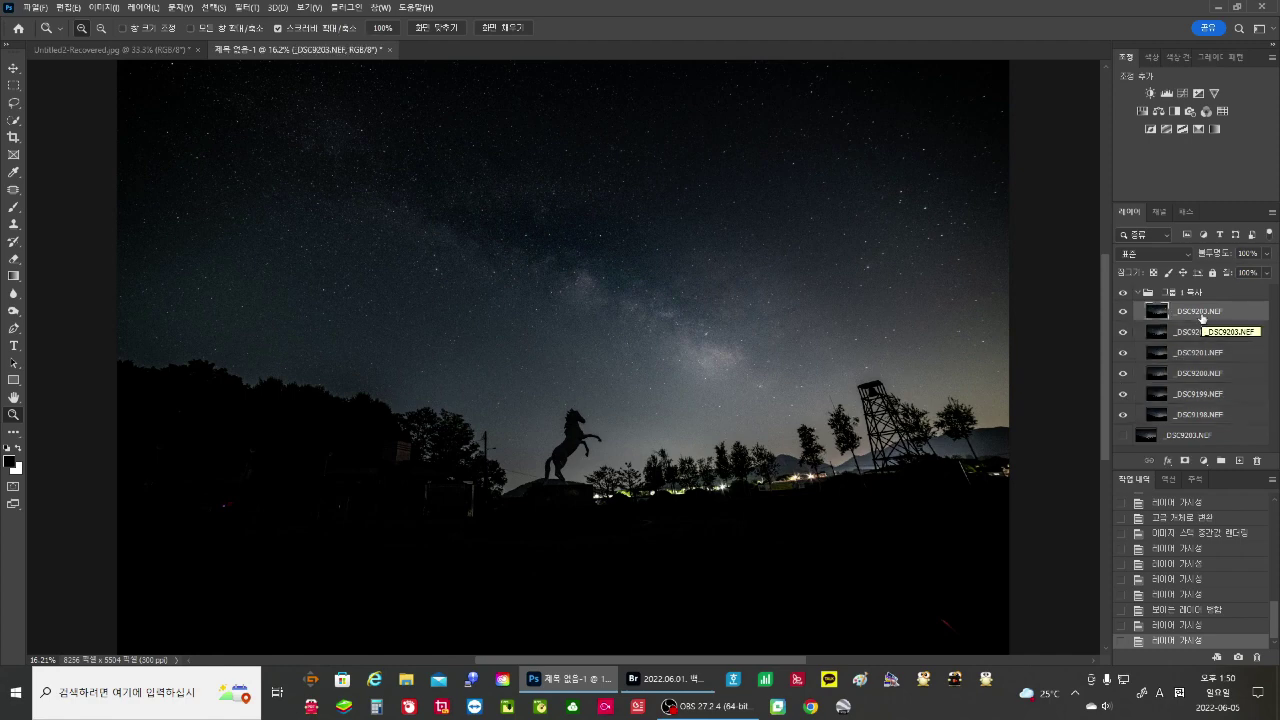
{"action": "left_click", "coordinate": [1185, 461]}
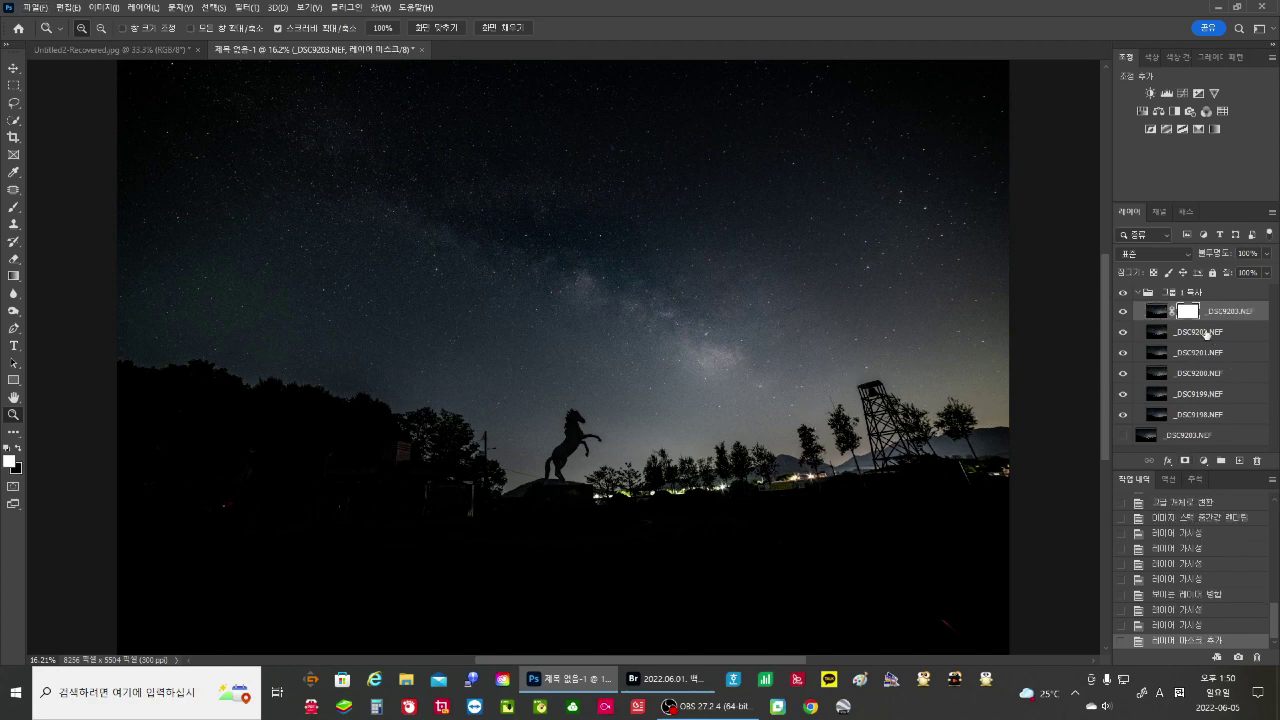
{"action": "left_click", "coordinate": [17, 448]}
{"action": "left_click", "coordinate": [13, 211]}
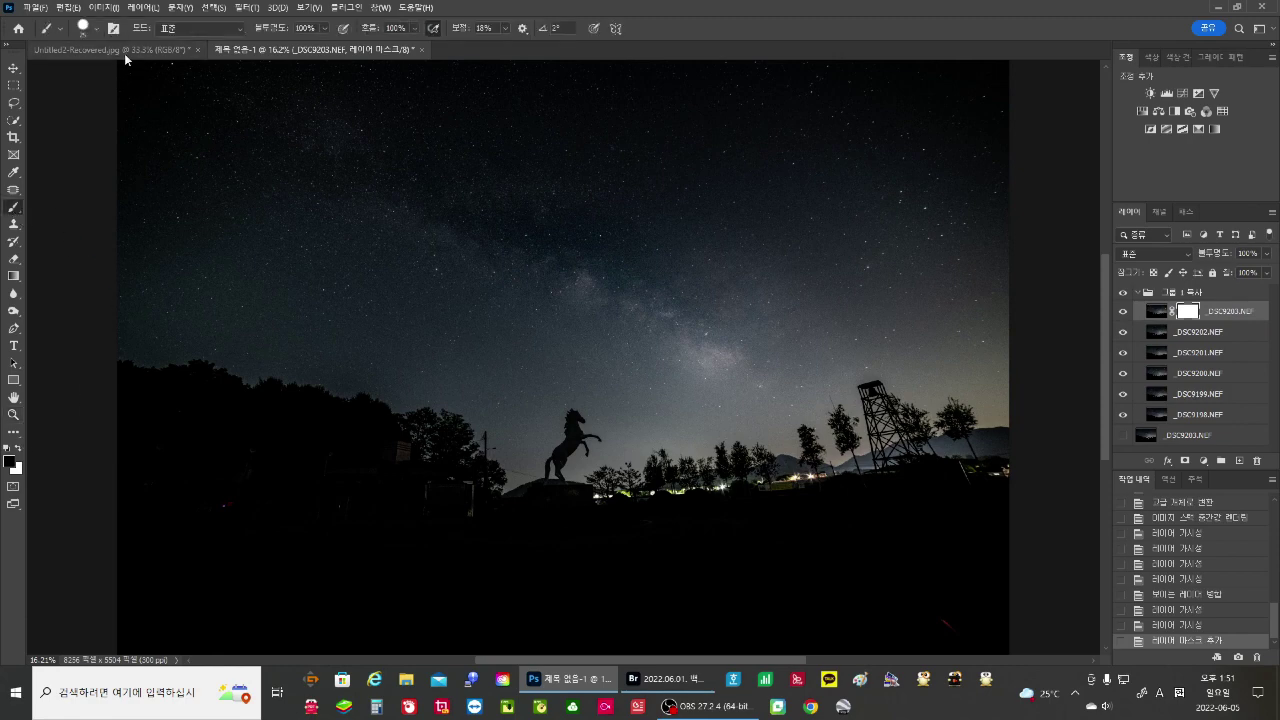
{"action": "left_click", "coordinate": [96, 29]}
{"action": "left_click", "coordinate": [157, 106]}
{"action": "left_click", "coordinate": [325, 28]}
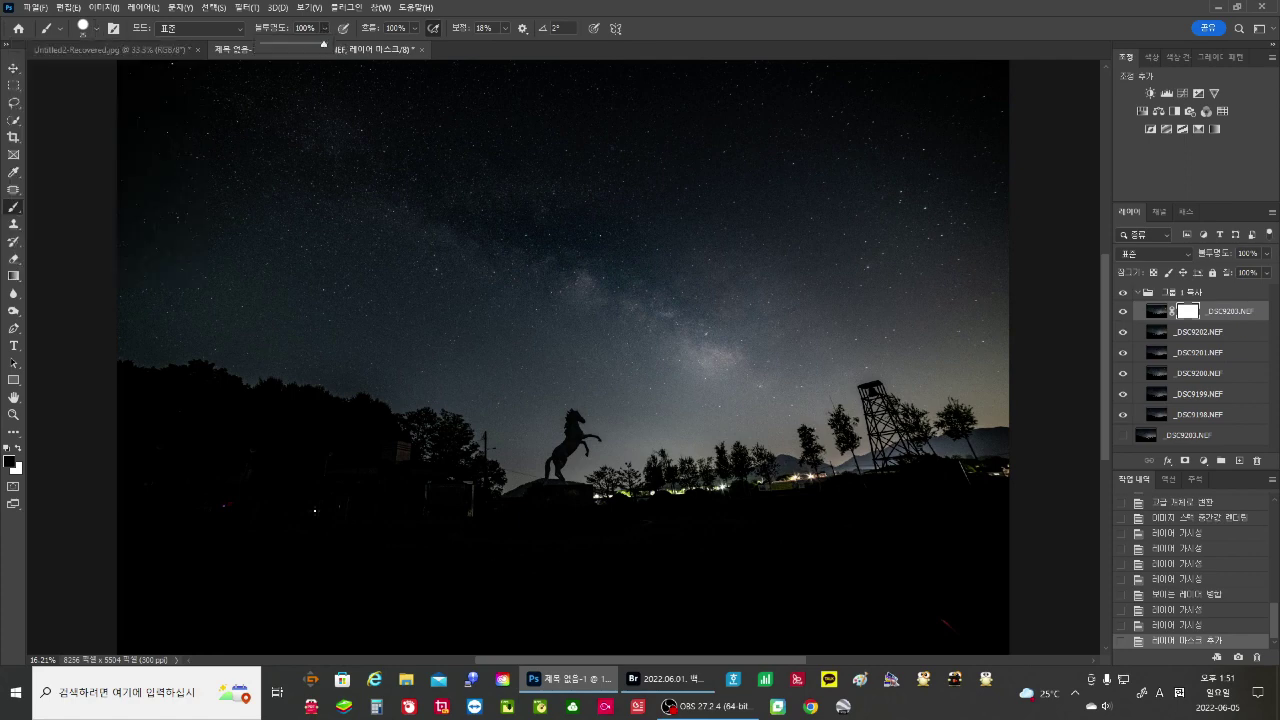
Step: With a much larger brush and the other five frames hidden, paint black on the mask over the whole foreground, including the statue and tower
{"action": "left_click", "coordinate": [314, 511]}
{"action": "left_click", "coordinate": [314, 511]}
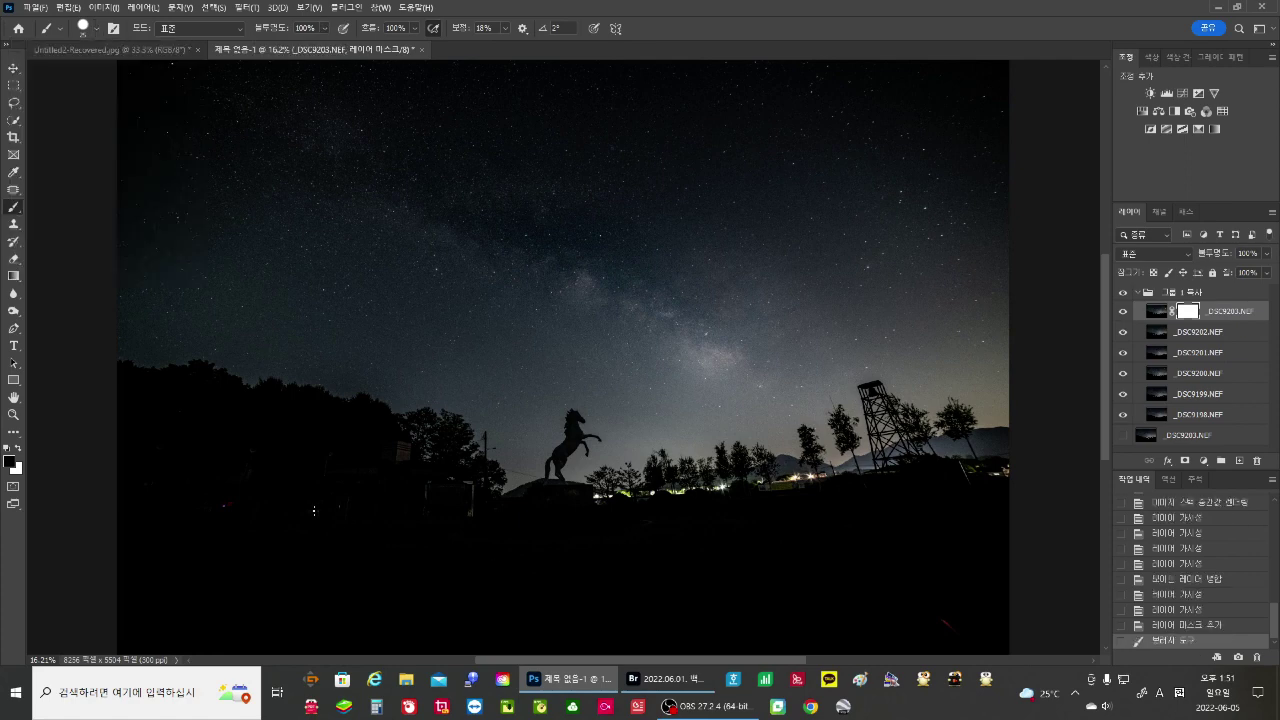
{"action": "key", "text": "bracketright"}
{"action": "key", "text": "bracketright"}
{"action": "key", "text": "bracketright"}
{"action": "key", "text": "bracketright"}
{"action": "key", "text": "bracketright"}
{"action": "key", "text": "bracketright"}
{"action": "key", "text": "bracketright"}
{"action": "key", "text": "bracketright"}
{"action": "key", "text": "bracketright"}
{"action": "key", "text": "bracketright"}
{"action": "key", "text": "bracketright"}
{"action": "left_click_drag", "start_coordinate": [123, 419], "coordinate": [126, 416]}
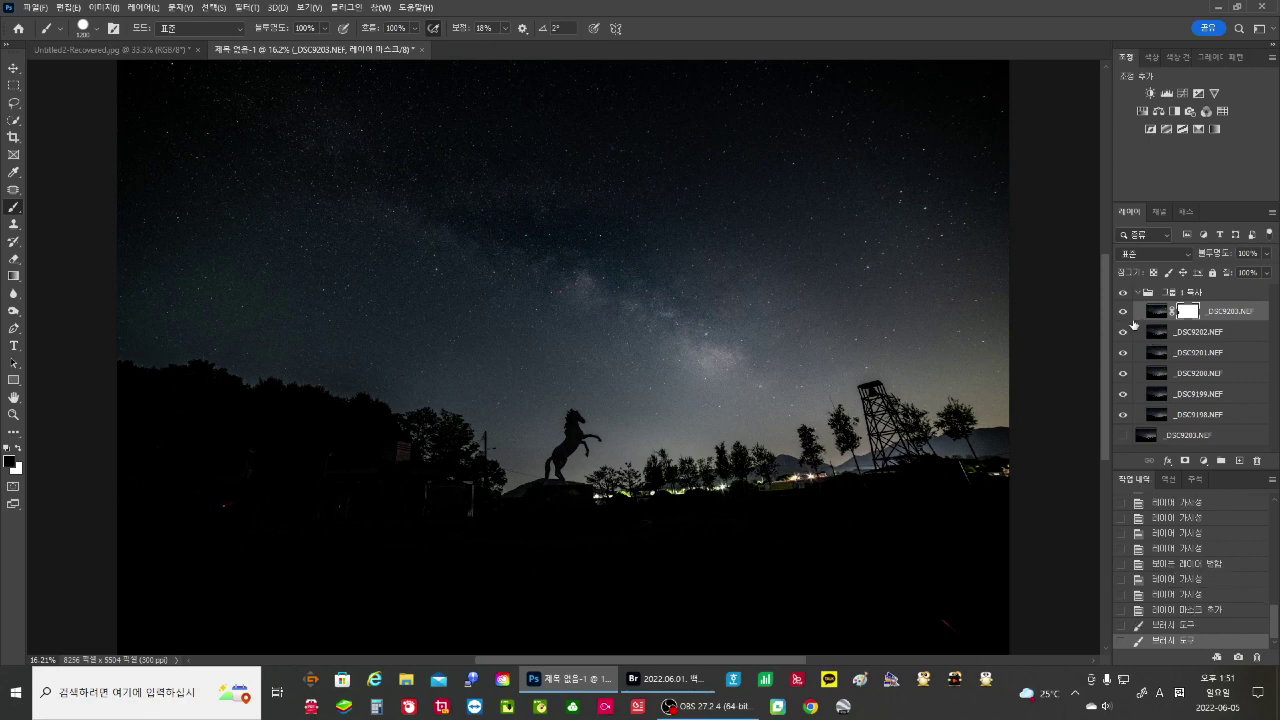
{"action": "left_click_drag", "start_coordinate": [1122, 332], "coordinate": [1122, 416]}
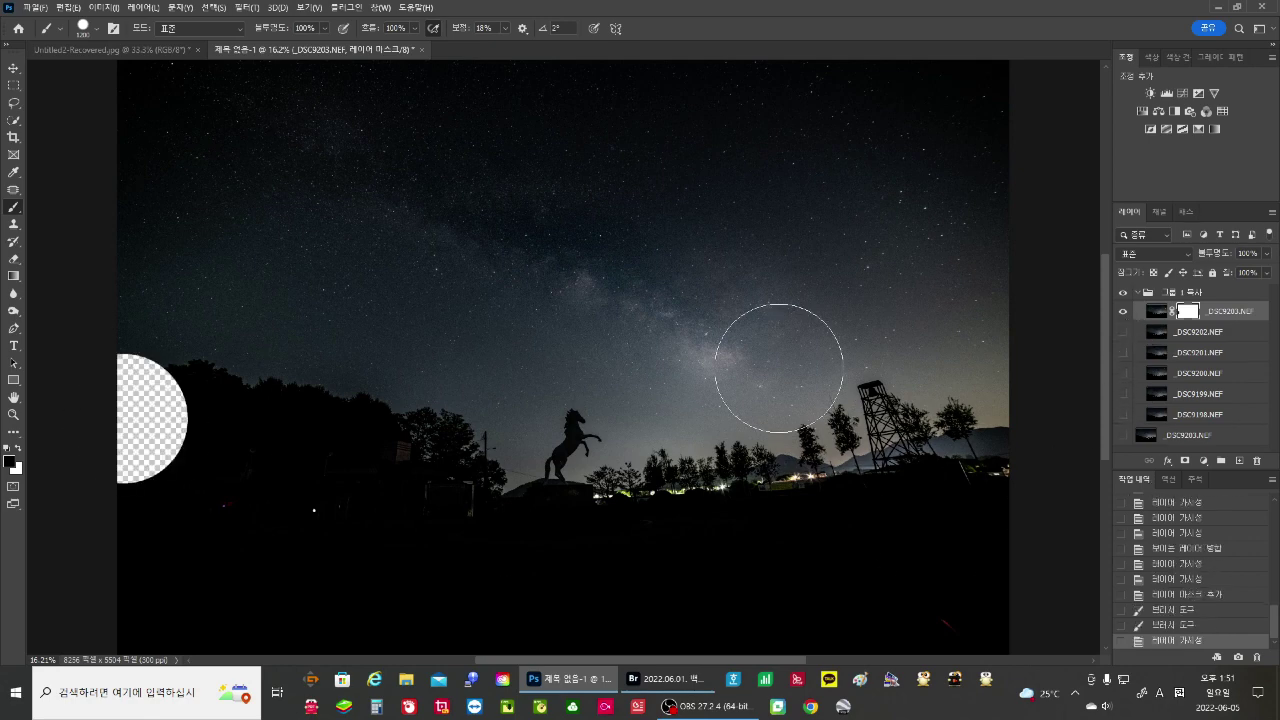
{"action": "mouse_move", "coordinate": [157, 457]}
{"action": "left_mouse_down"}
{"action": "mouse_move", "coordinate": [149, 423]}
{"action": "mouse_move", "coordinate": [280, 417]}
{"action": "mouse_move", "coordinate": [558, 515]}
{"action": "mouse_move", "coordinate": [594, 466]}
{"action": "mouse_move", "coordinate": [734, 506]}
{"action": "mouse_move", "coordinate": [890, 437]}
{"action": "mouse_move", "coordinate": [871, 449]}
{"action": "mouse_move", "coordinate": [1006, 474]}
{"action": "mouse_move", "coordinate": [971, 634]}
{"action": "mouse_move", "coordinate": [363, 657]}
{"action": "mouse_move", "coordinate": [60, 635]}
{"action": "mouse_move", "coordinate": [142, 503]}
{"action": "mouse_move", "coordinate": [531, 543]}
{"action": "mouse_move", "coordinate": [954, 540]}
{"action": "mouse_move", "coordinate": [137, 600]}
{"action": "mouse_move", "coordinate": [343, 586]}
{"action": "mouse_move", "coordinate": [365, 598]}
{"action": "left_mouse_up"}
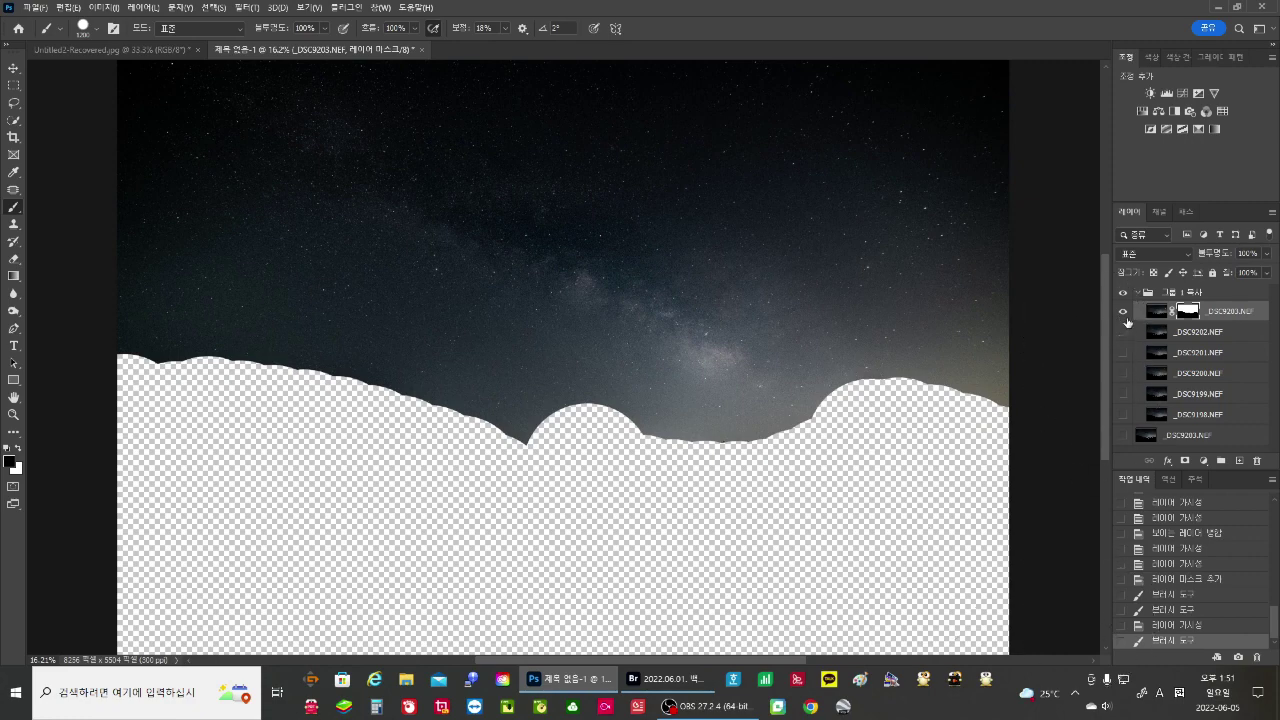
Step: Copy the foreground mask from _DSC9203.NEF to the other five frames in the group and make all six visible
{"action": "left_click", "coordinate": [1123, 312]}
{"action": "left_click", "coordinate": [1123, 332]}
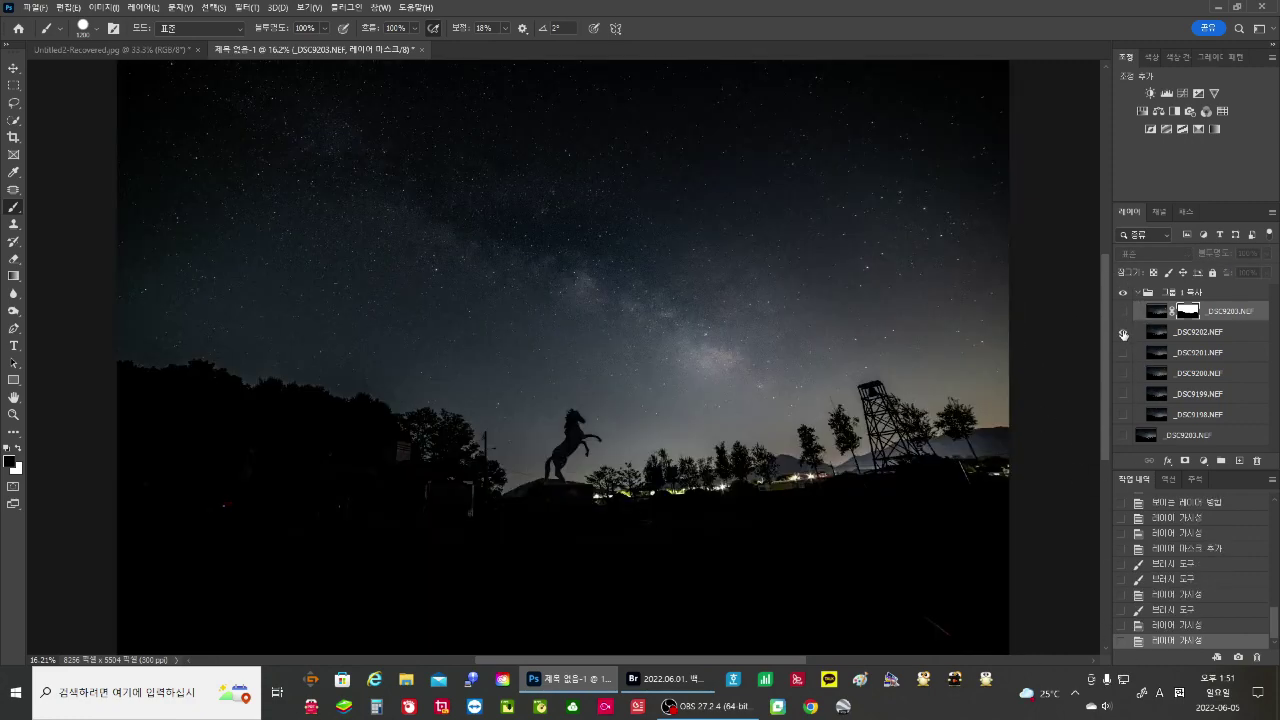
{"action": "left_click", "coordinate": [1123, 312]}
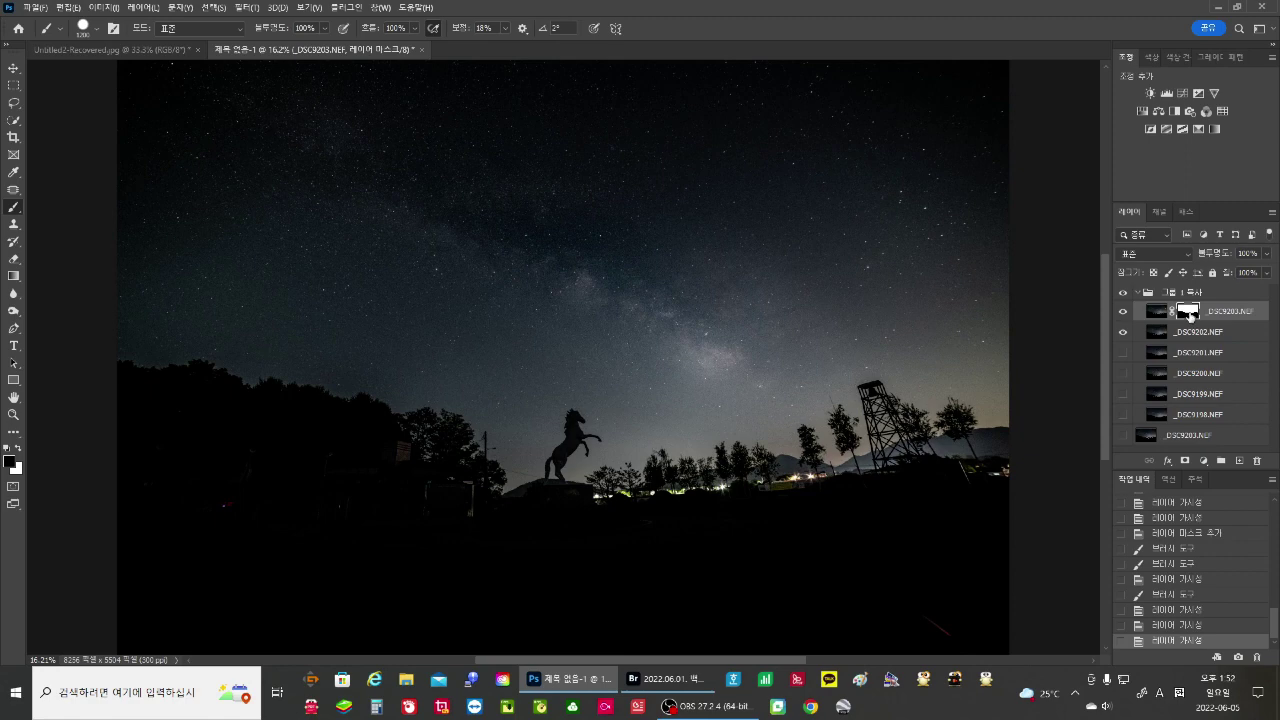
{"action": "left_click_drag", "start_coordinate": [1189, 316], "coordinate": [1192, 332]}
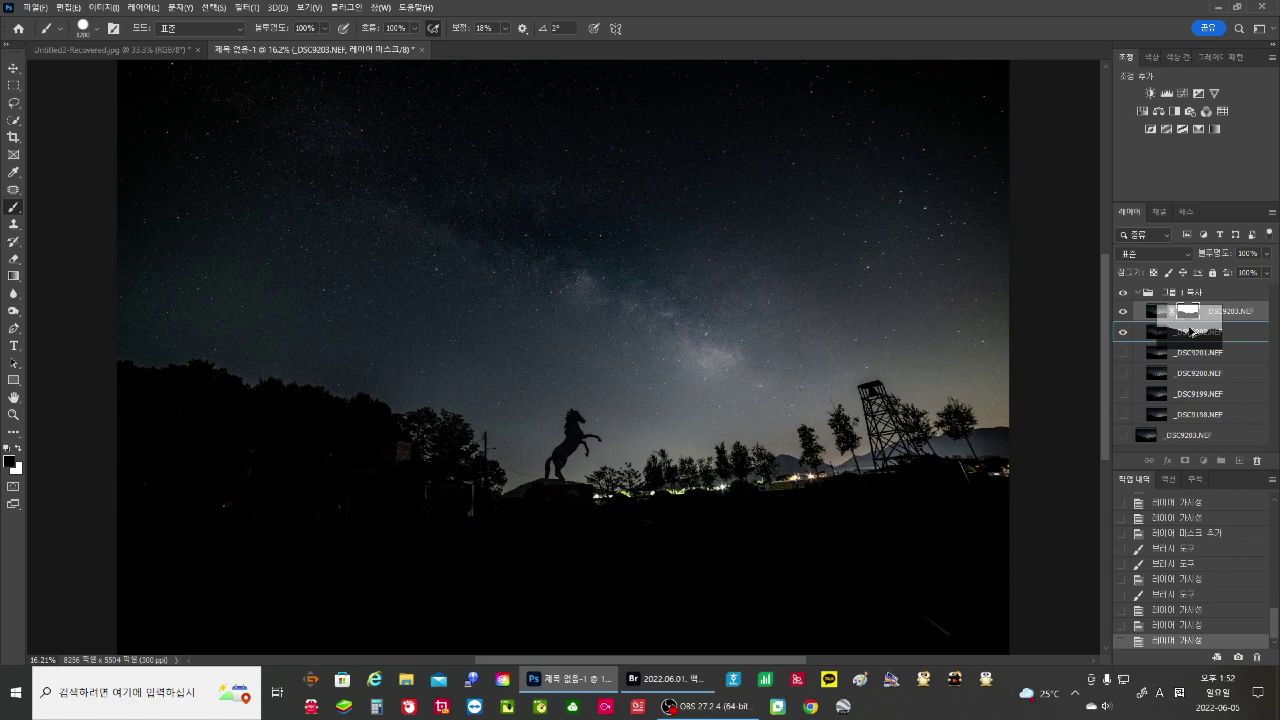
{"action": "left_click_drag", "start_coordinate": [1192, 332], "coordinate": [1194, 333]}
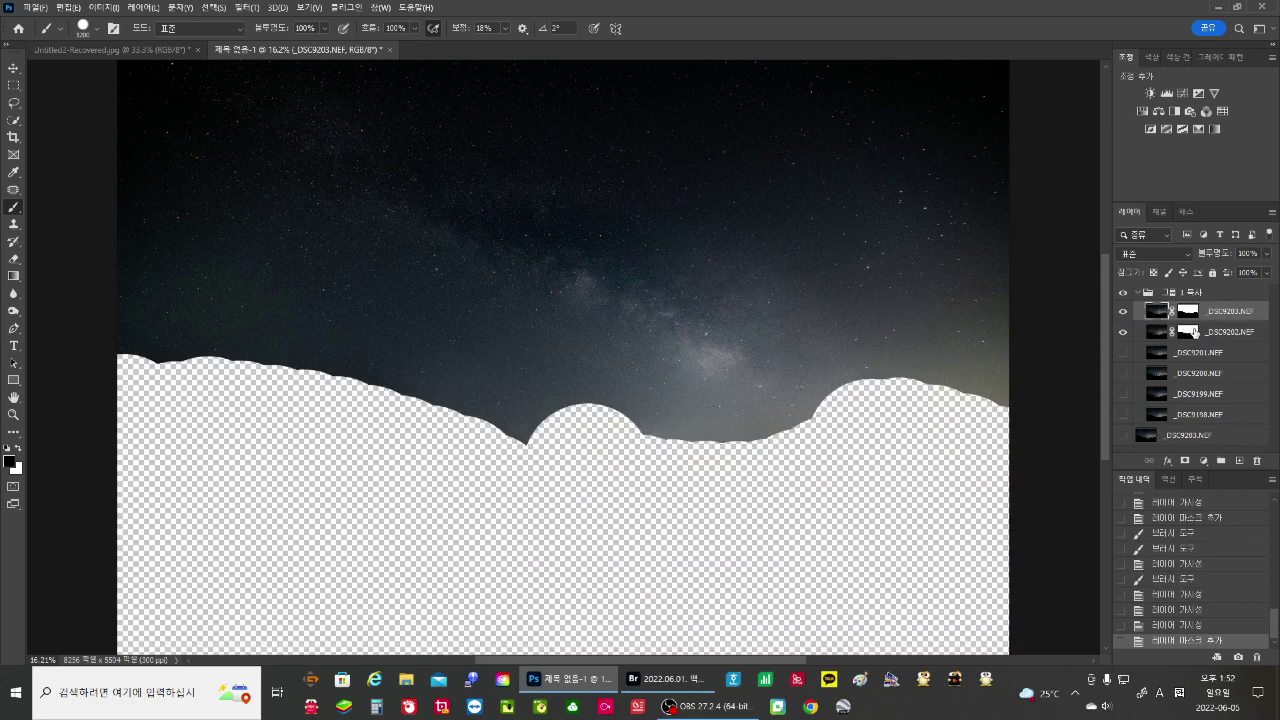
{"action": "left_click_drag", "start_coordinate": [1191, 340], "coordinate": [1186, 359]}
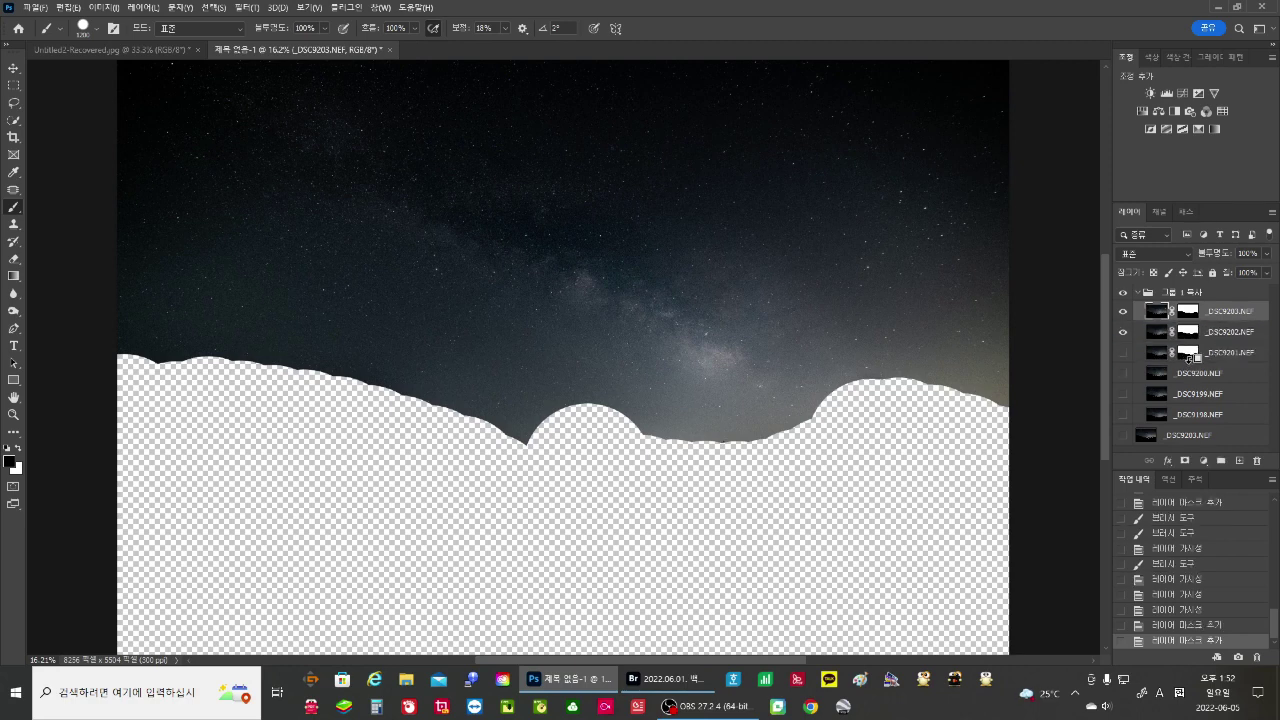
{"action": "left_click_drag", "start_coordinate": [1189, 358], "coordinate": [1192, 414]}
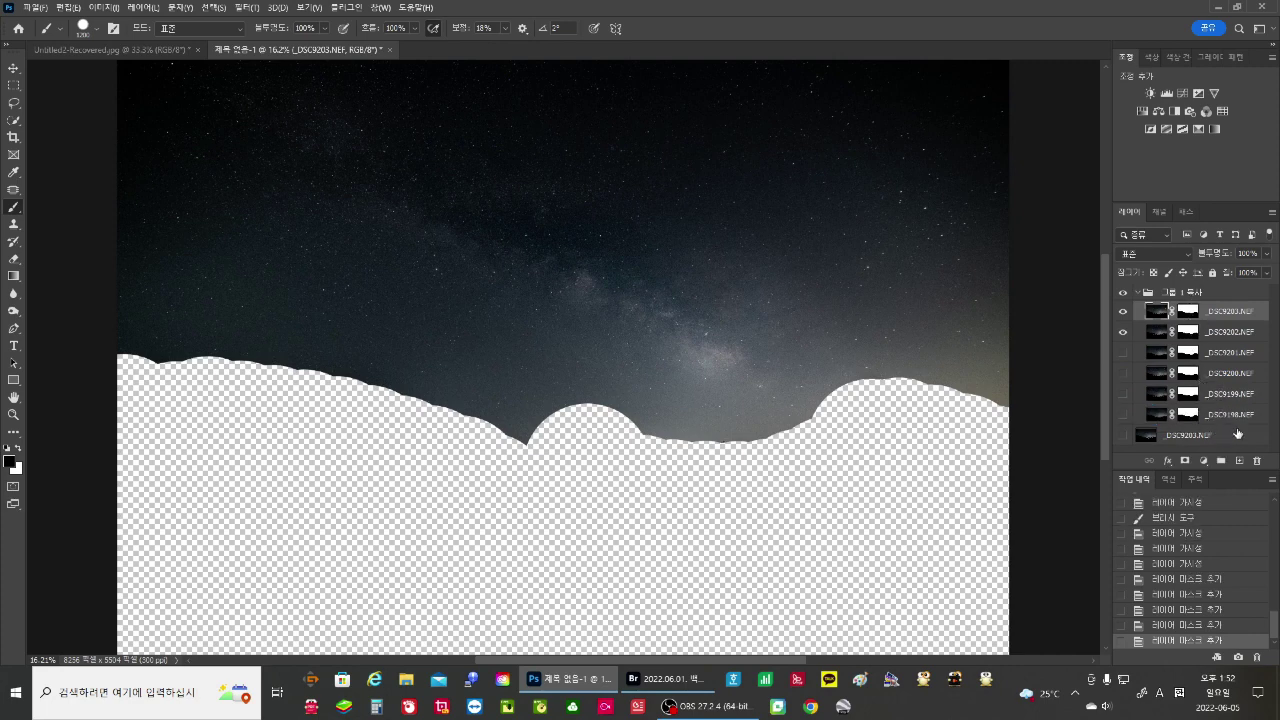
{"action": "left_click_drag", "start_coordinate": [1123, 359], "coordinate": [1122, 426]}
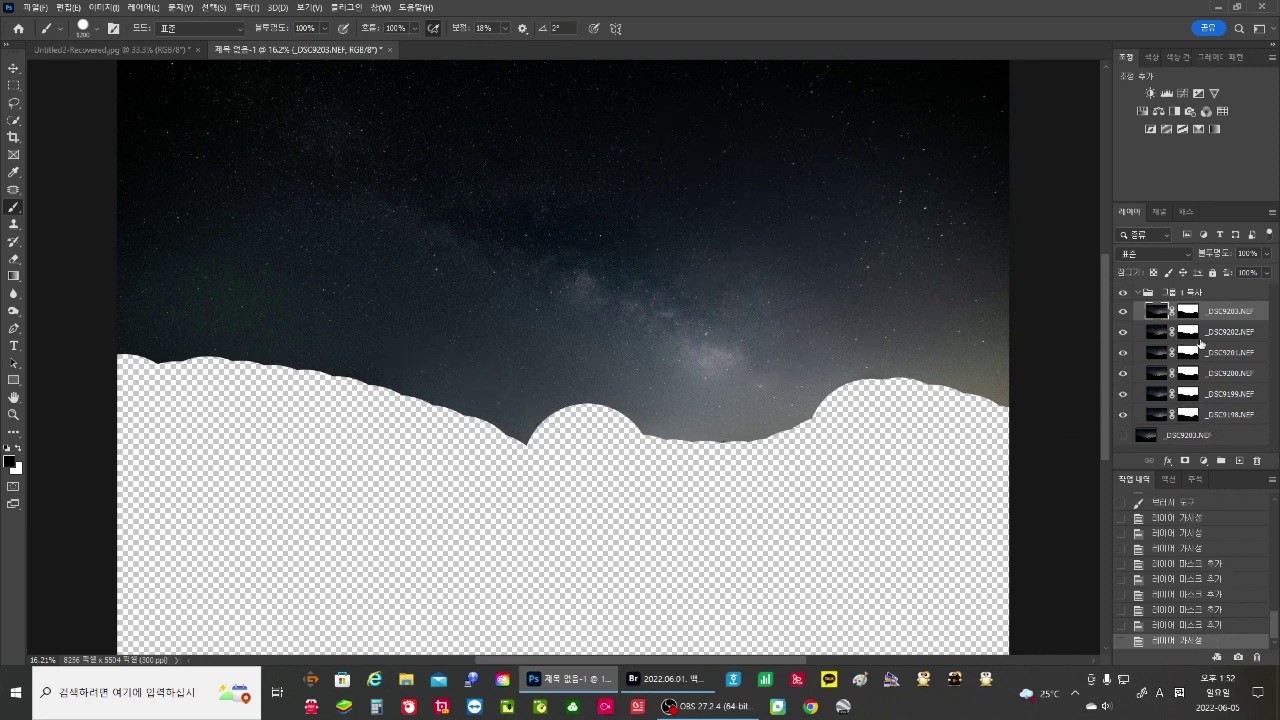
Step: Auto-align the six masked frames using the Auto (자동) projection
{"action": "left_click", "coordinate": [1227, 415], "text": "shift"}
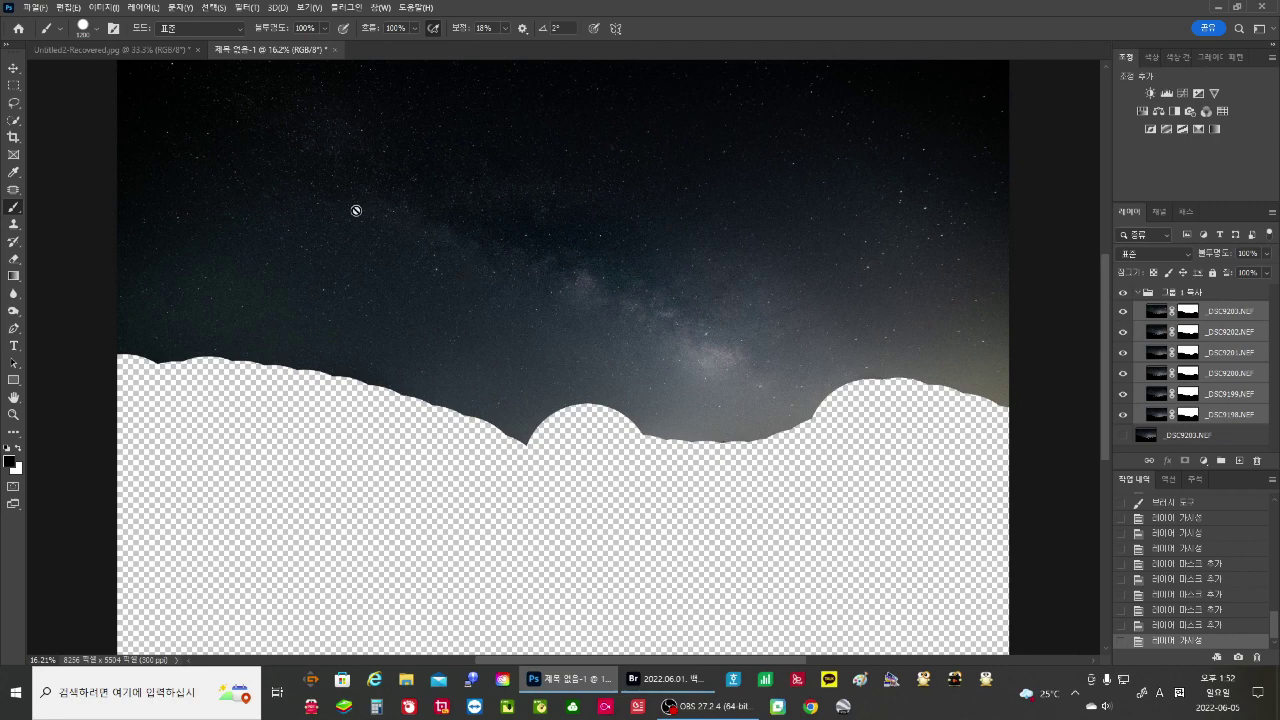
{"action": "left_click", "coordinate": [67, 7]}
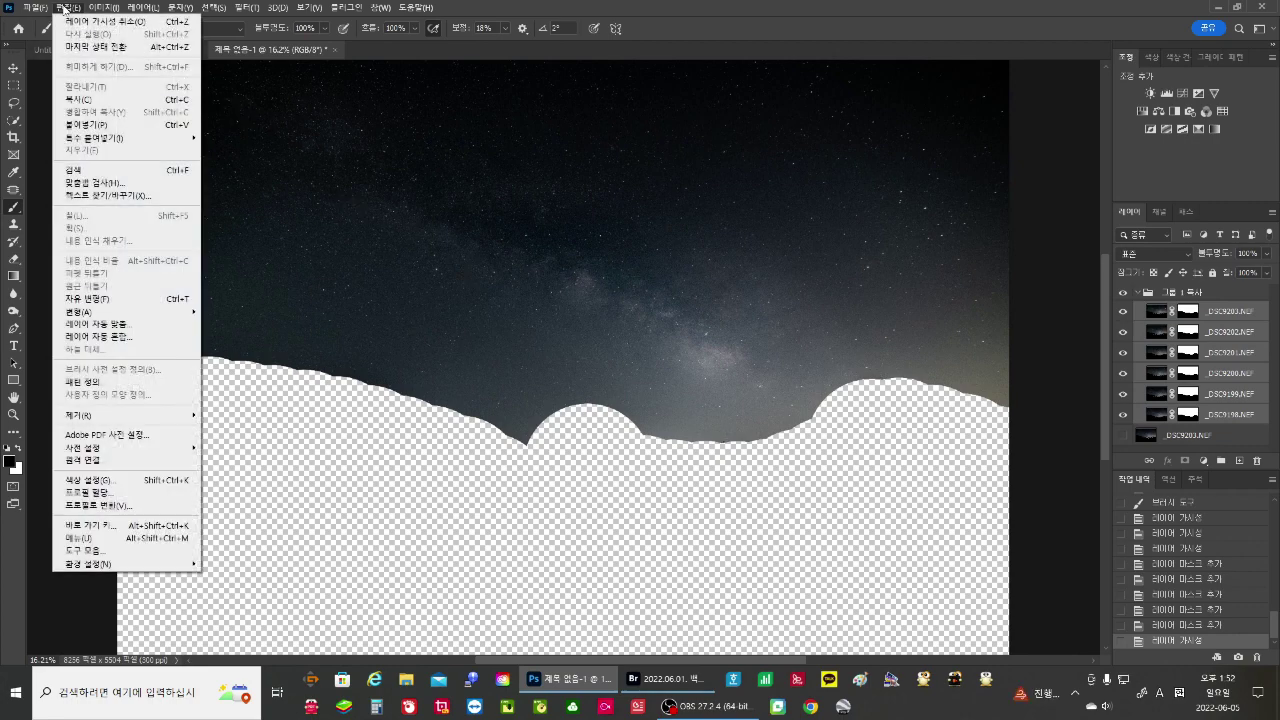
{"action": "left_click", "coordinate": [110, 326]}
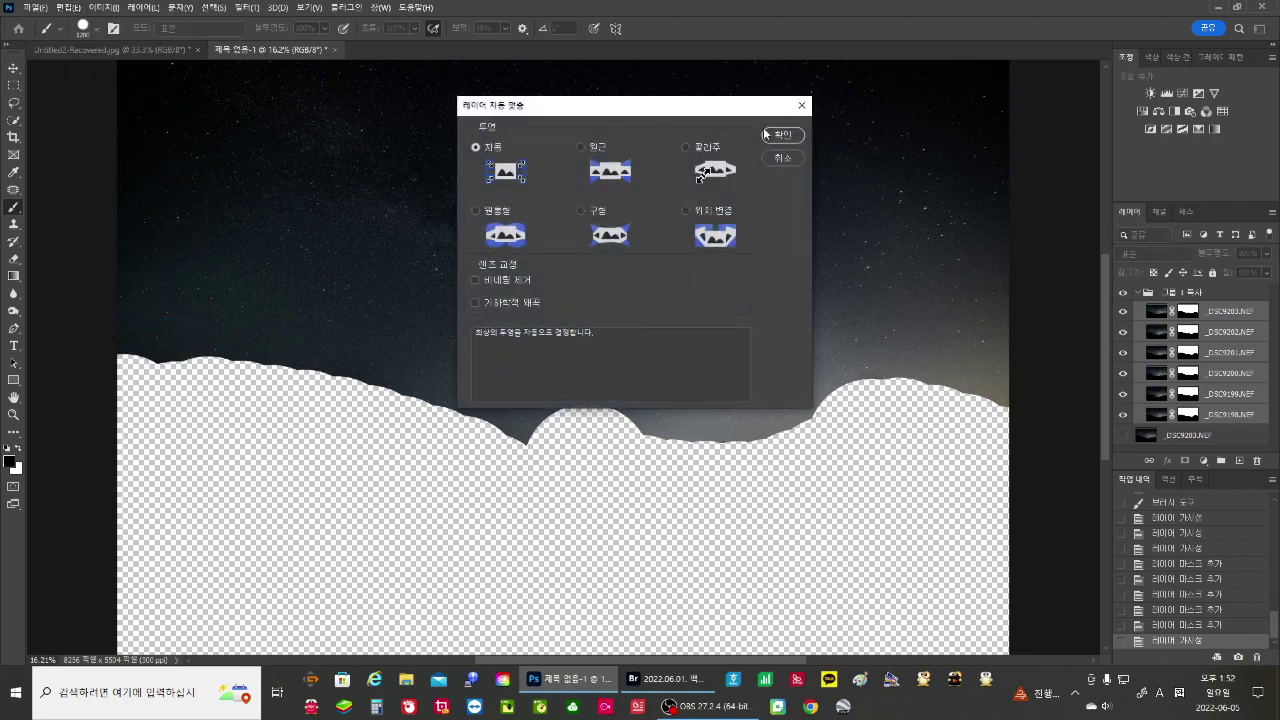
{"action": "left_click", "coordinate": [783, 135]}
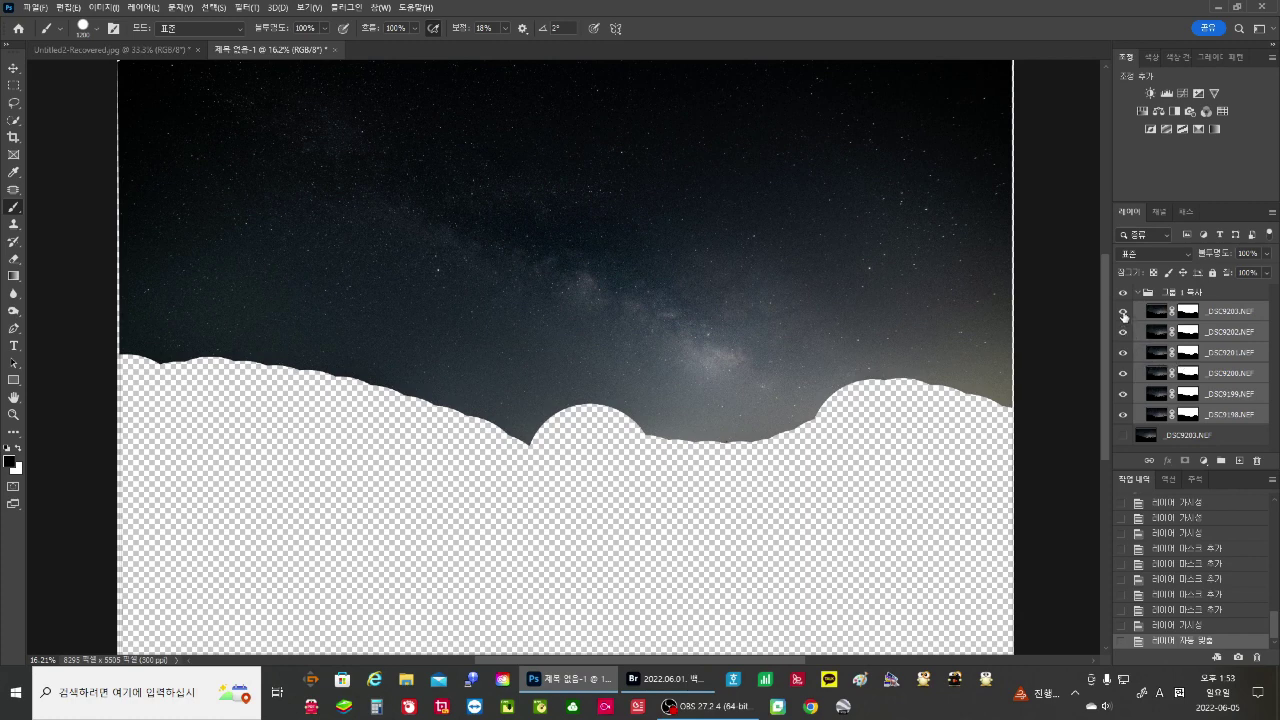
Step: Toggle the aligned frames' visibility from the top layer down to compare star positions, and show all of them again
{"action": "left_click", "coordinate": [1123, 315]}
{"action": "left_click", "coordinate": [1123, 313]}
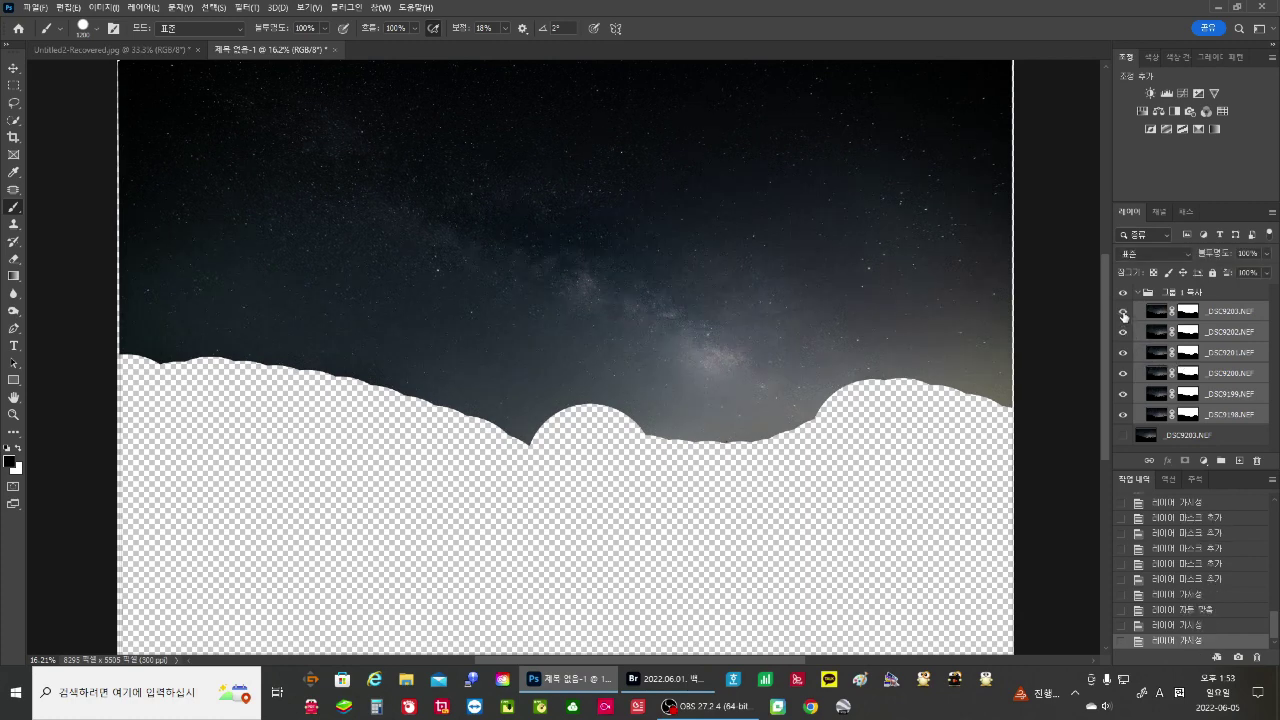
{"action": "left_click", "coordinate": [1123, 314]}
{"action": "left_click", "coordinate": [1123, 314]}
{"action": "left_click", "coordinate": [1123, 314]}
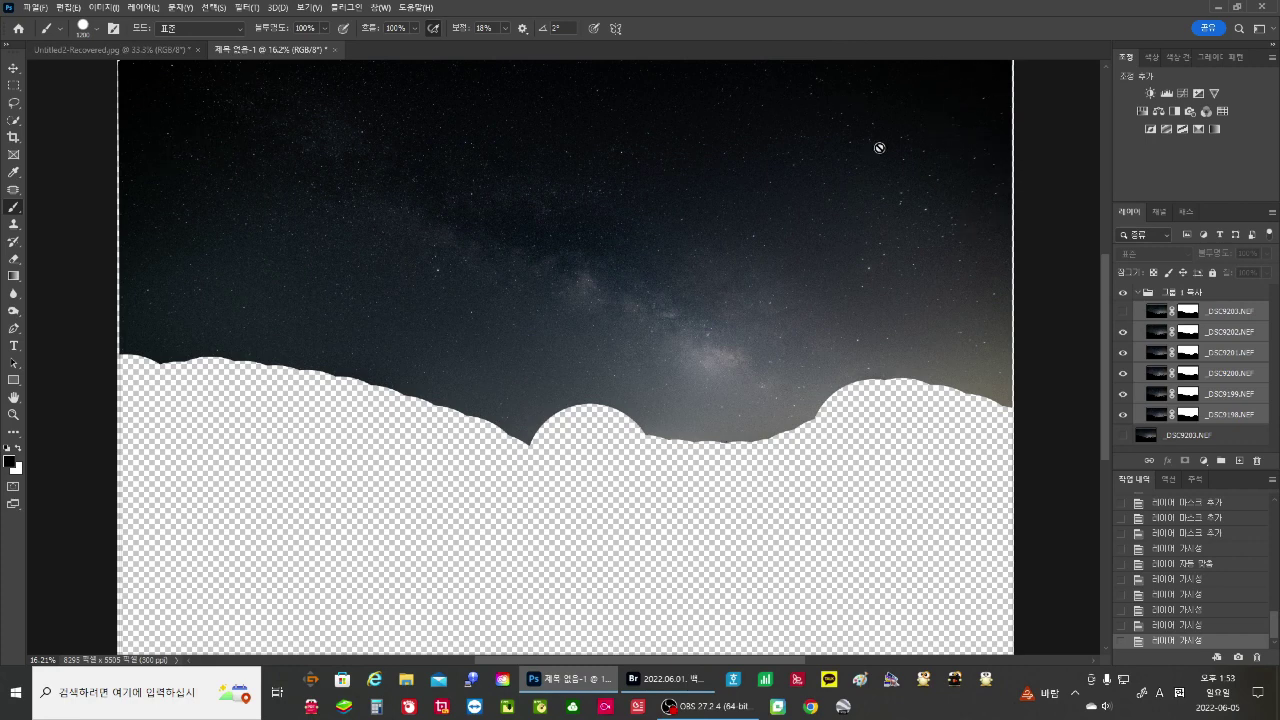
{"action": "left_click", "coordinate": [1123, 313]}
{"action": "left_click", "coordinate": [1125, 318]}
{"action": "left_click", "coordinate": [1125, 318]}
{"action": "left_click", "coordinate": [1125, 318]}
{"action": "left_click", "coordinate": [1123, 332]}
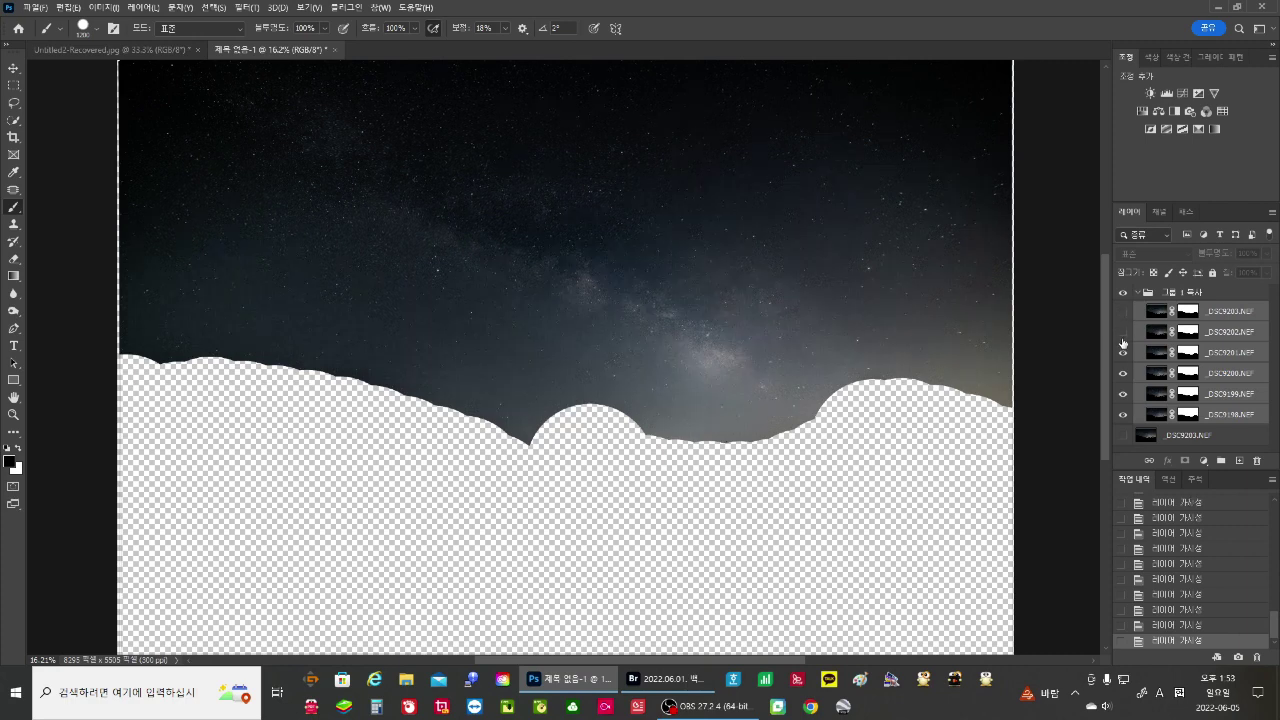
{"action": "left_click", "coordinate": [1123, 373]}
{"action": "left_click", "coordinate": [1122, 395]}
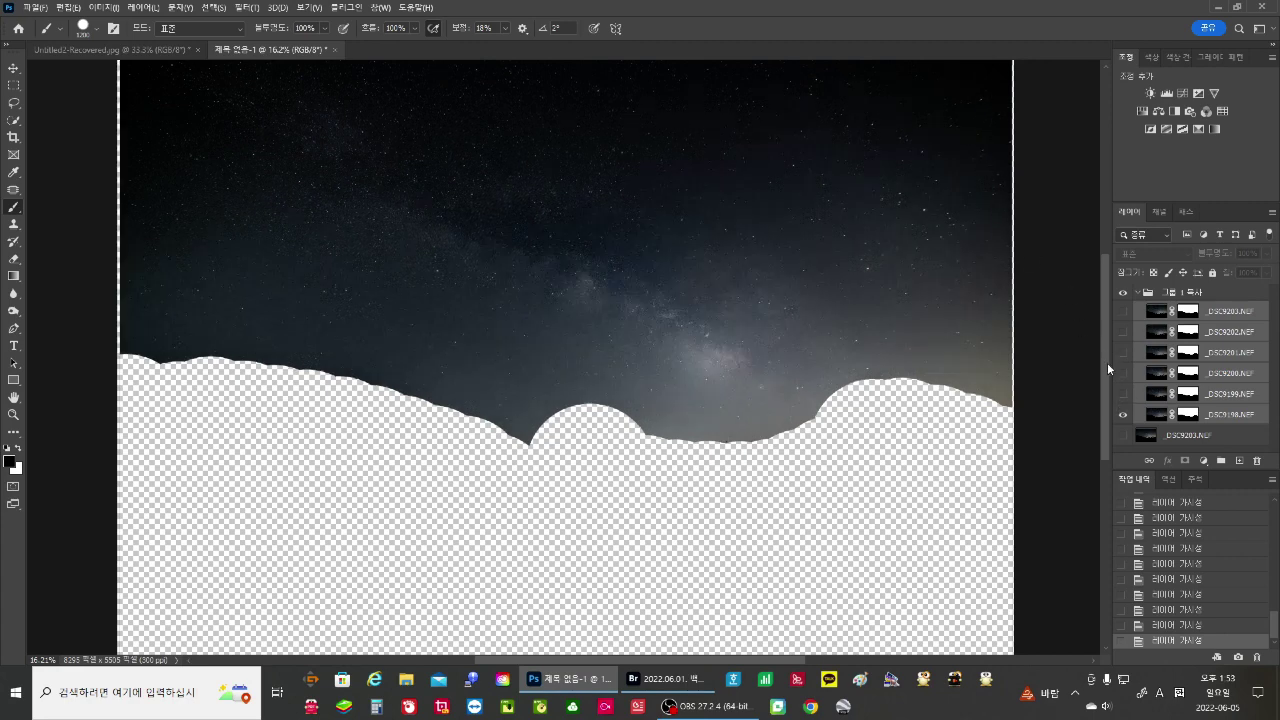
{"action": "left_click_drag", "start_coordinate": [1123, 396], "coordinate": [1123, 311]}
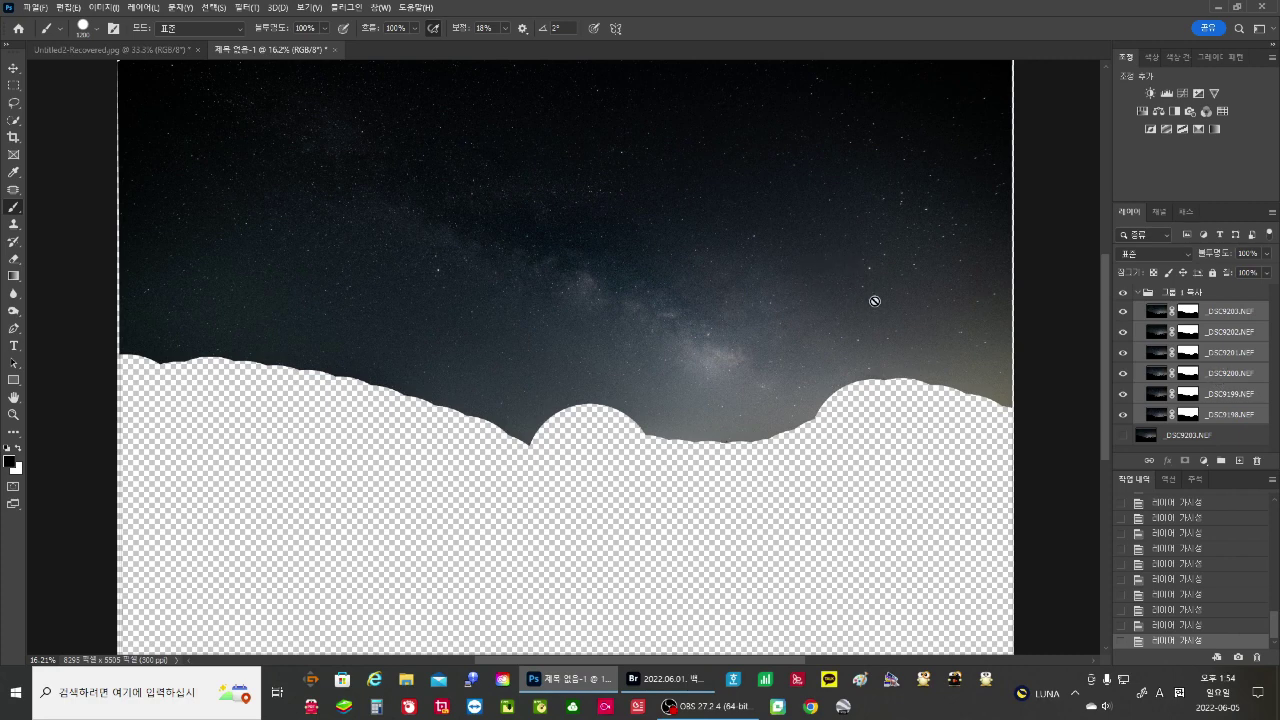
Step: Delete the layer masks from all six aligned frames, _DSC9203.NEF through _DSC9198.NEF
{"action": "left_click", "coordinate": [1189, 314]}
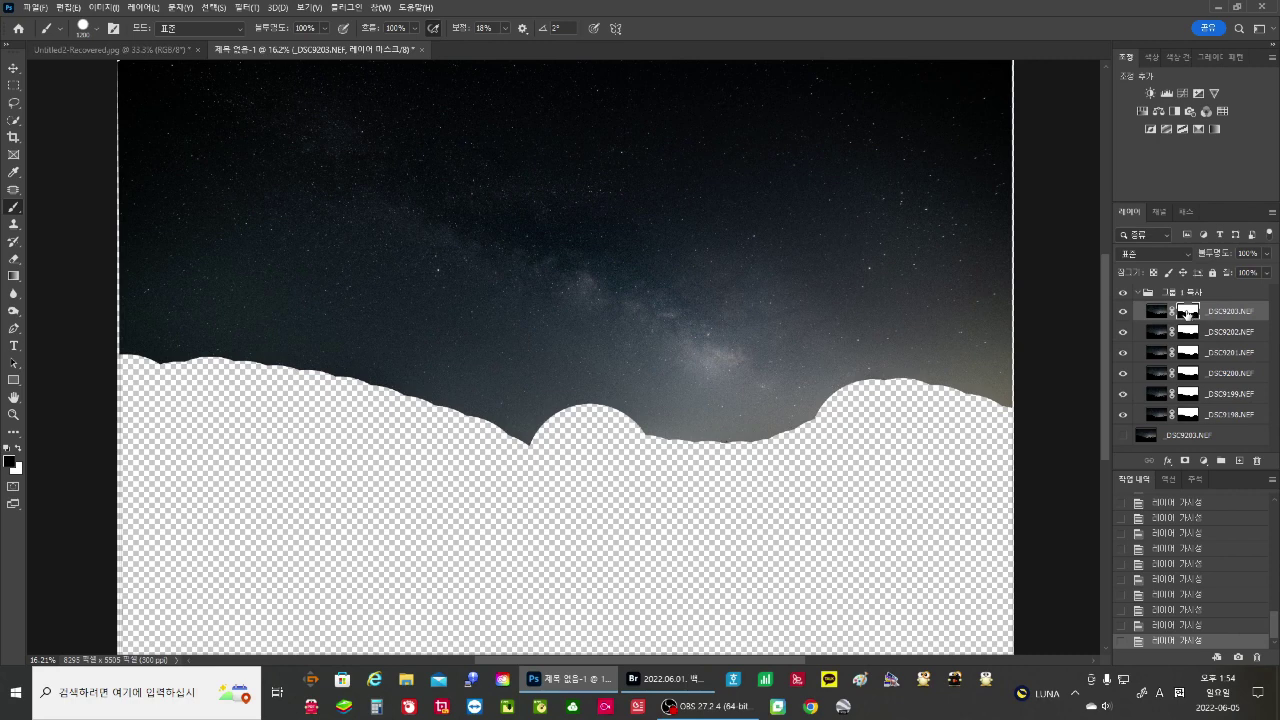
{"action": "right_click", "coordinate": [1187, 313]}
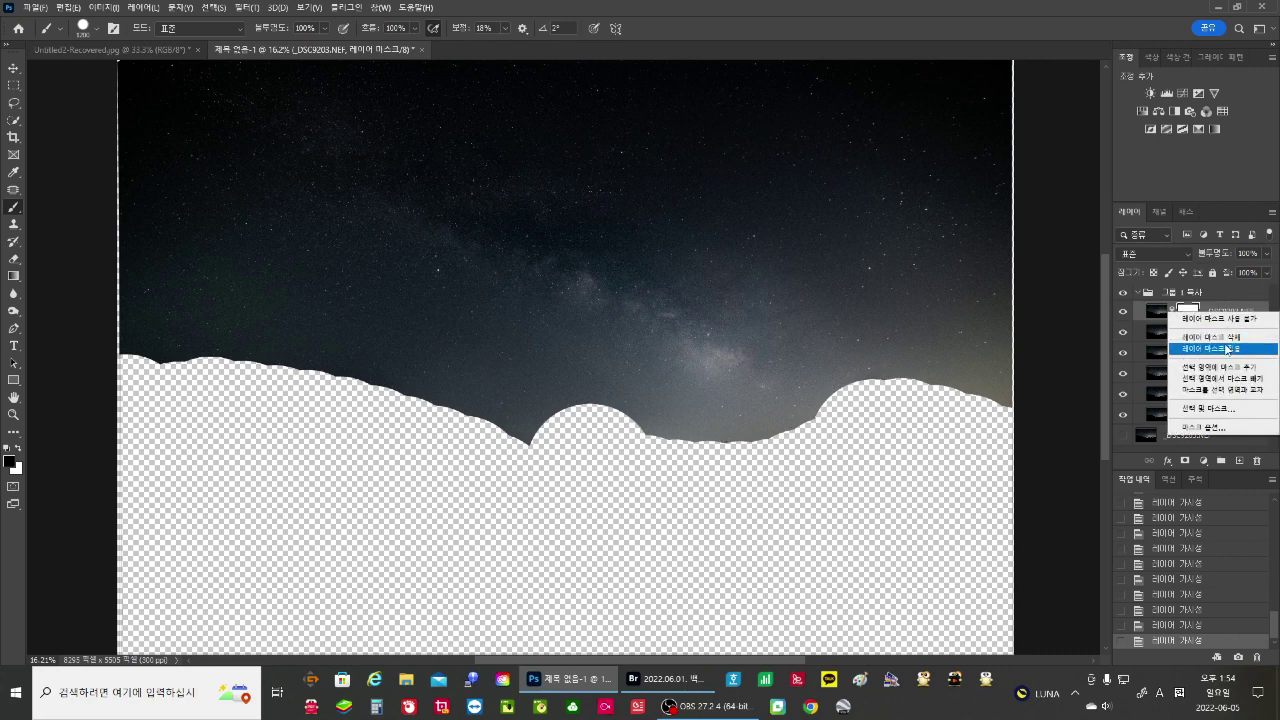
{"action": "left_click", "coordinate": [1225, 337]}
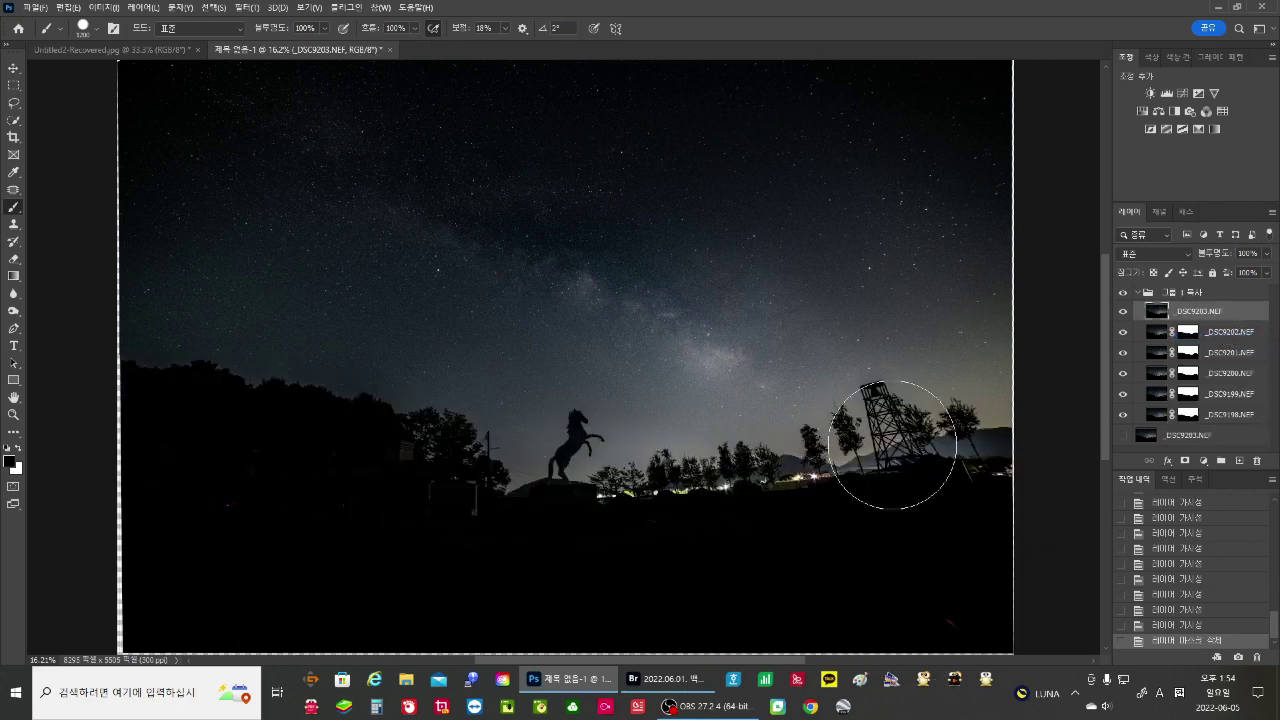
{"action": "right_click", "coordinate": [1189, 337]}
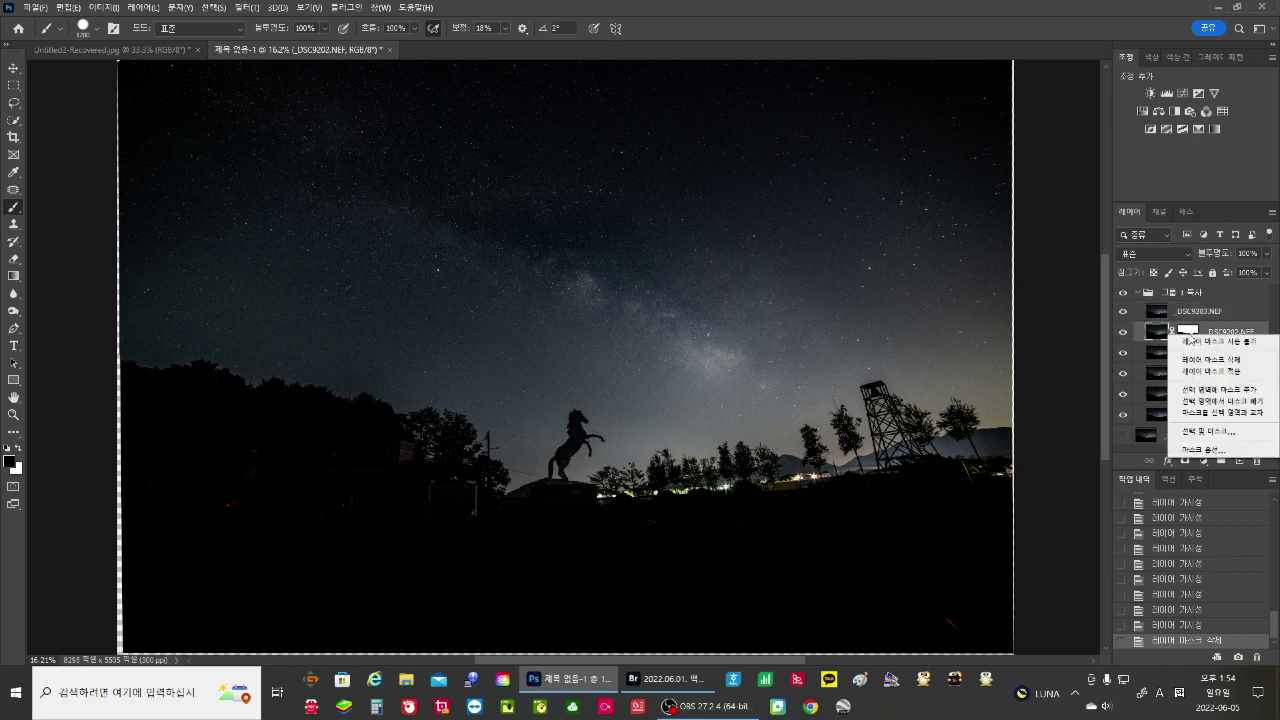
{"action": "left_click", "coordinate": [1235, 361]}
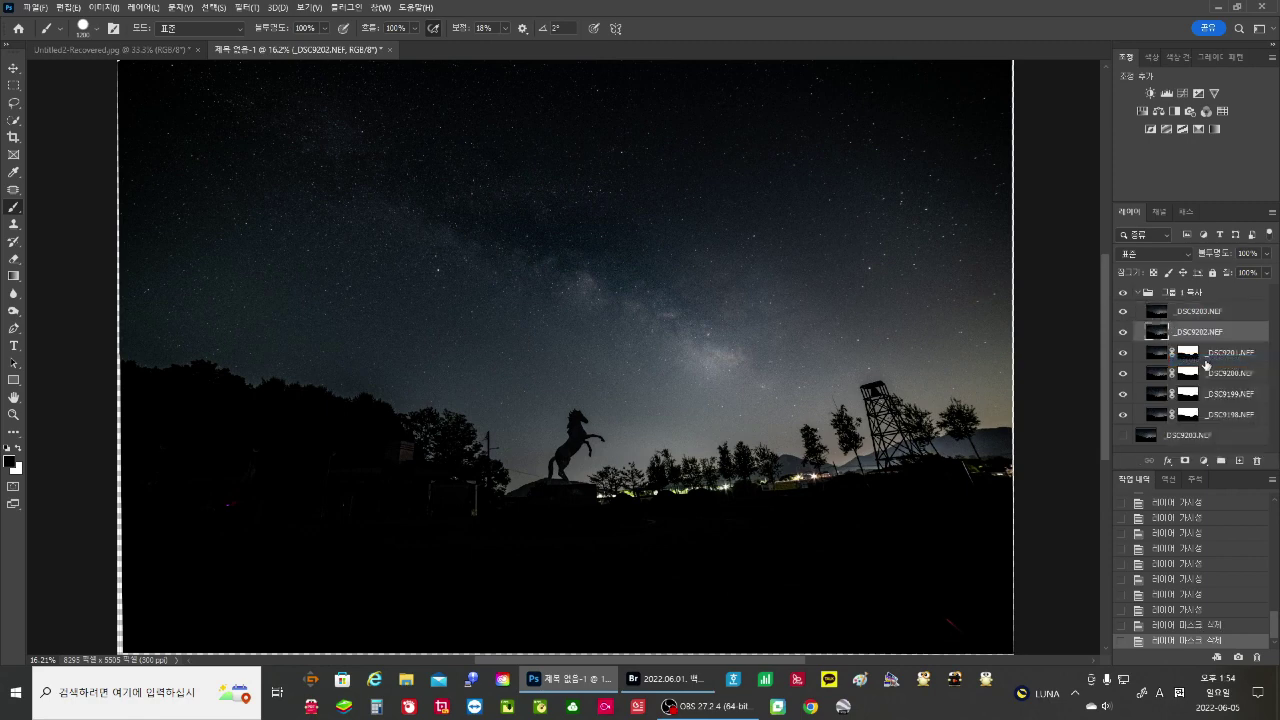
{"action": "right_click", "coordinate": [1189, 354]}
{"action": "left_click", "coordinate": [1230, 378]}
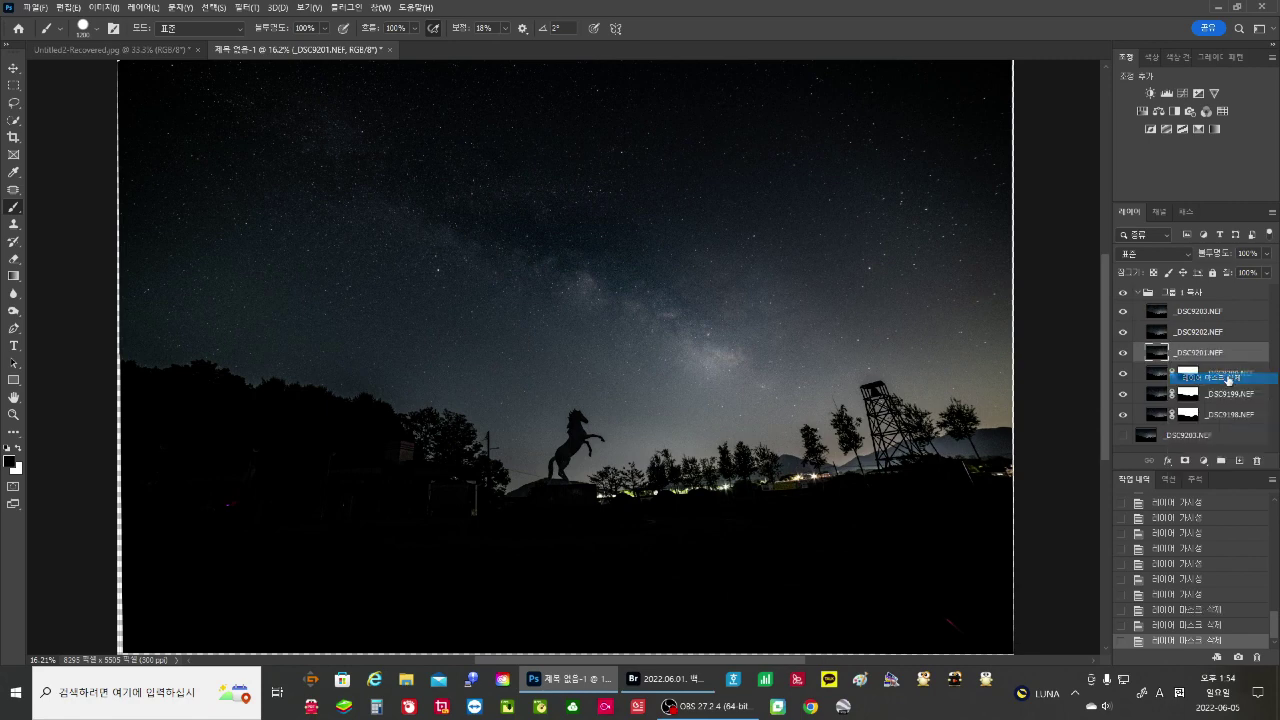
{"action": "right_click", "coordinate": [1189, 375]}
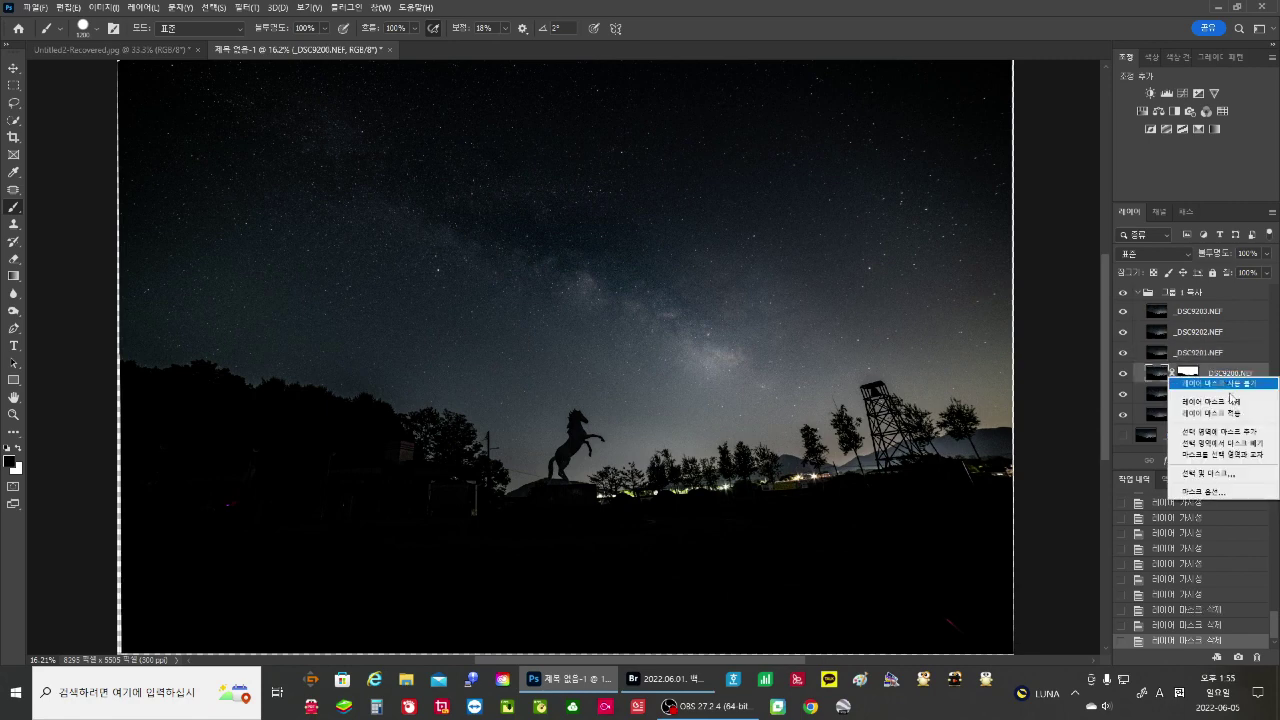
{"action": "left_click", "coordinate": [1222, 402]}
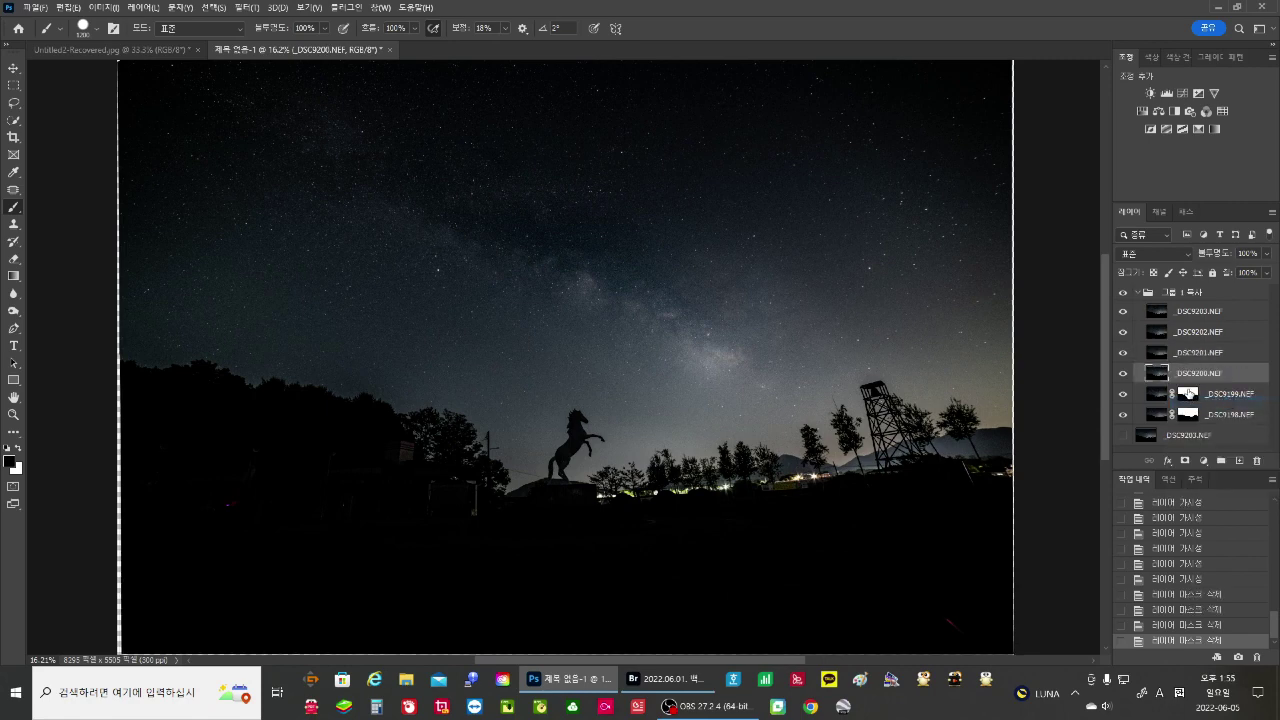
{"action": "right_click", "coordinate": [1190, 393]}
{"action": "left_click", "coordinate": [1240, 421]}
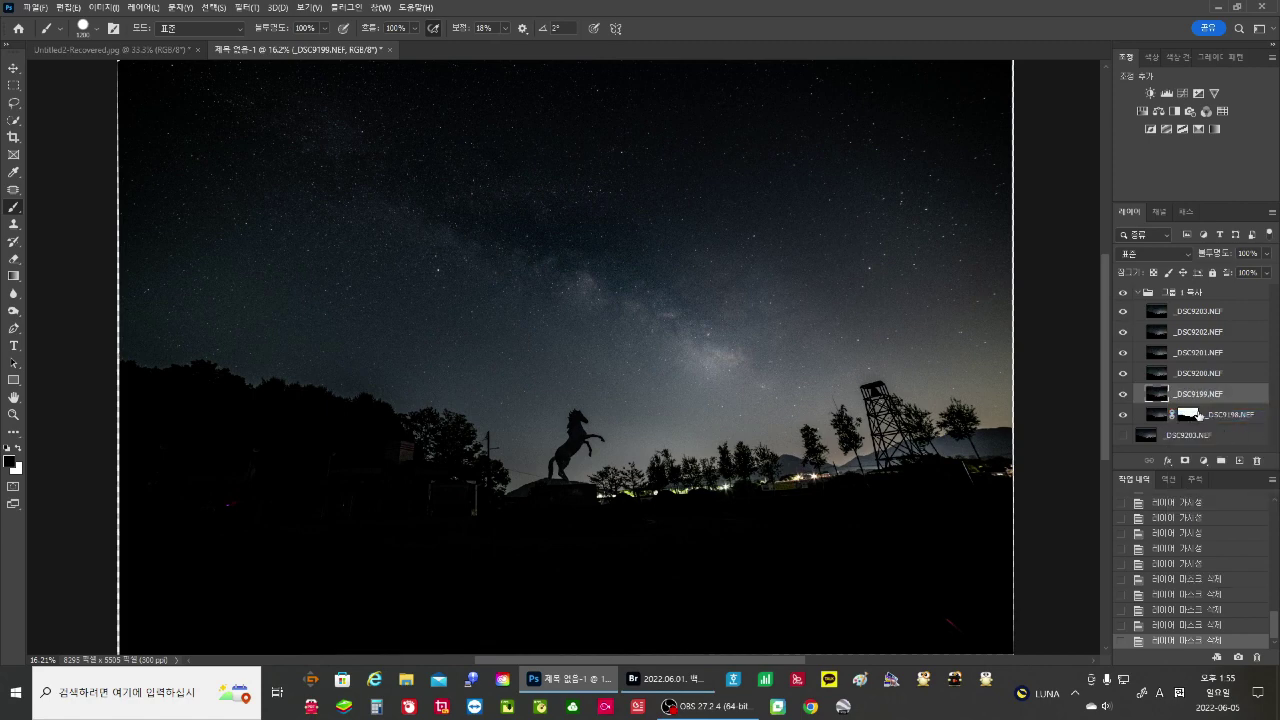
{"action": "right_click", "coordinate": [1188, 414]}
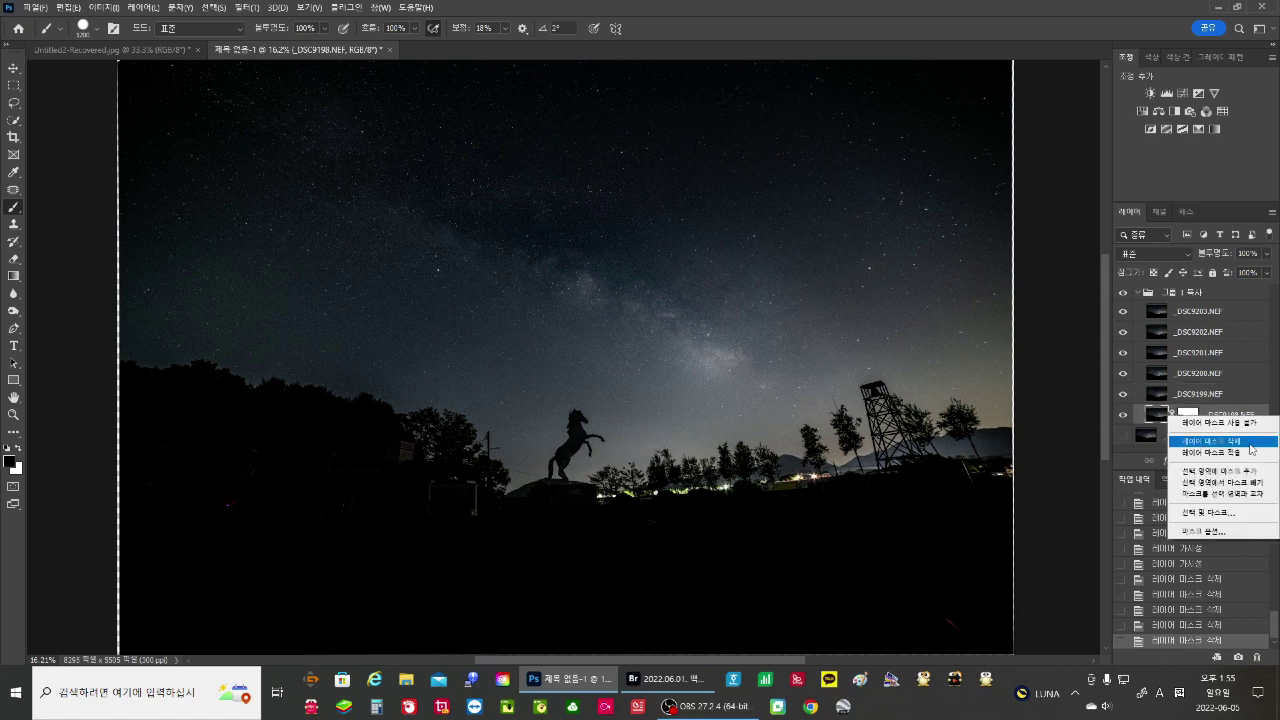
{"action": "left_click", "coordinate": [1249, 443]}
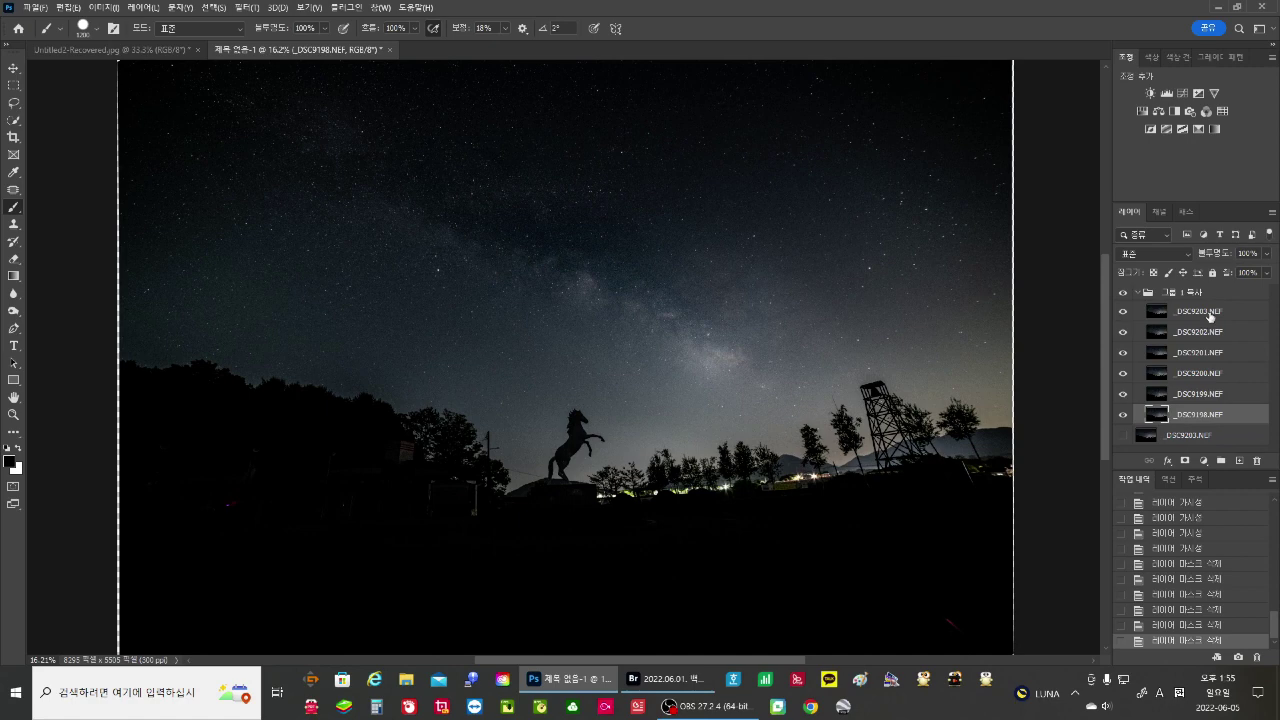
Step: Convert the six unmasked aligned frames in the group into a single smart object
{"action": "left_click", "coordinate": [1209, 314], "text": "shift"}
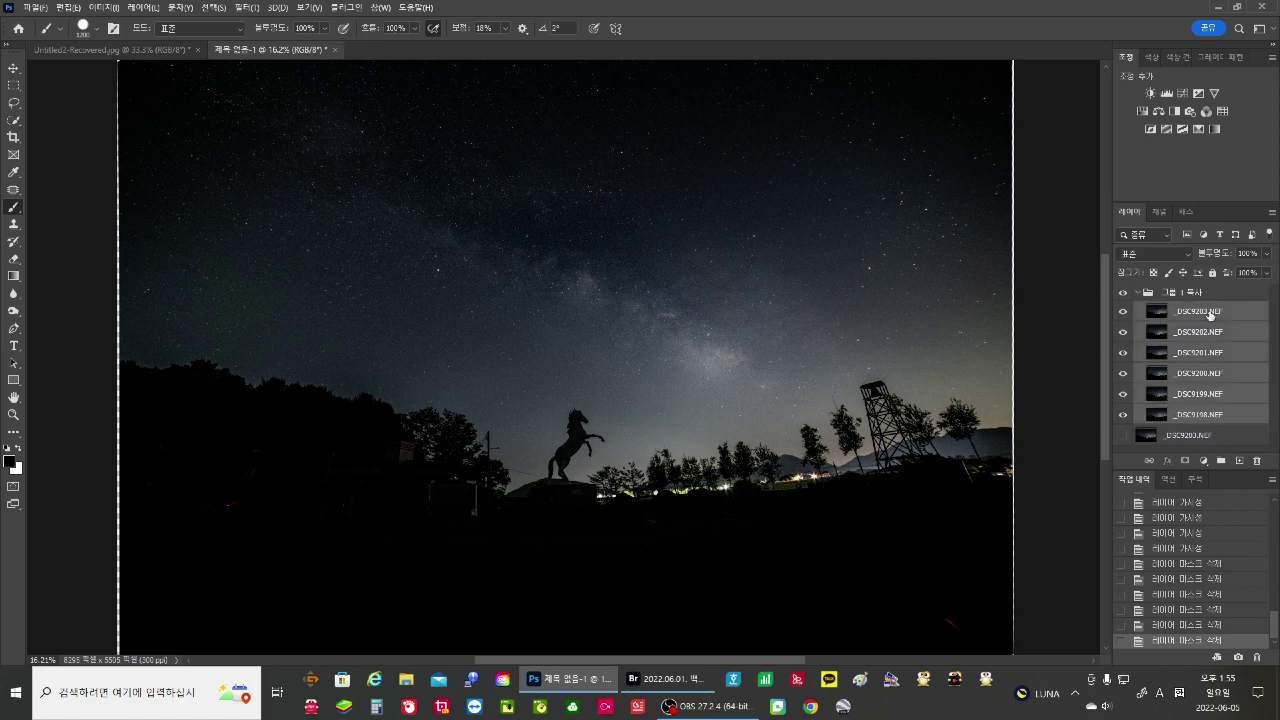
{"action": "right_click", "coordinate": [1194, 376]}
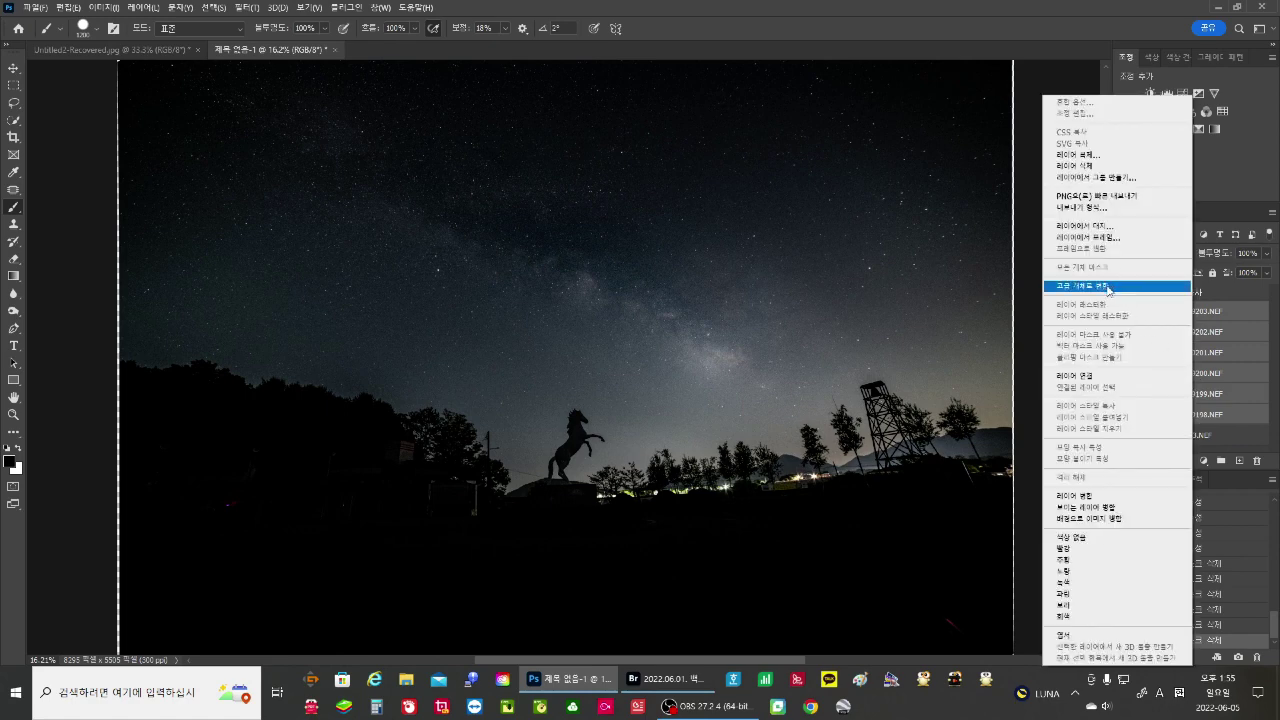
{"action": "left_click", "coordinate": [1105, 294]}
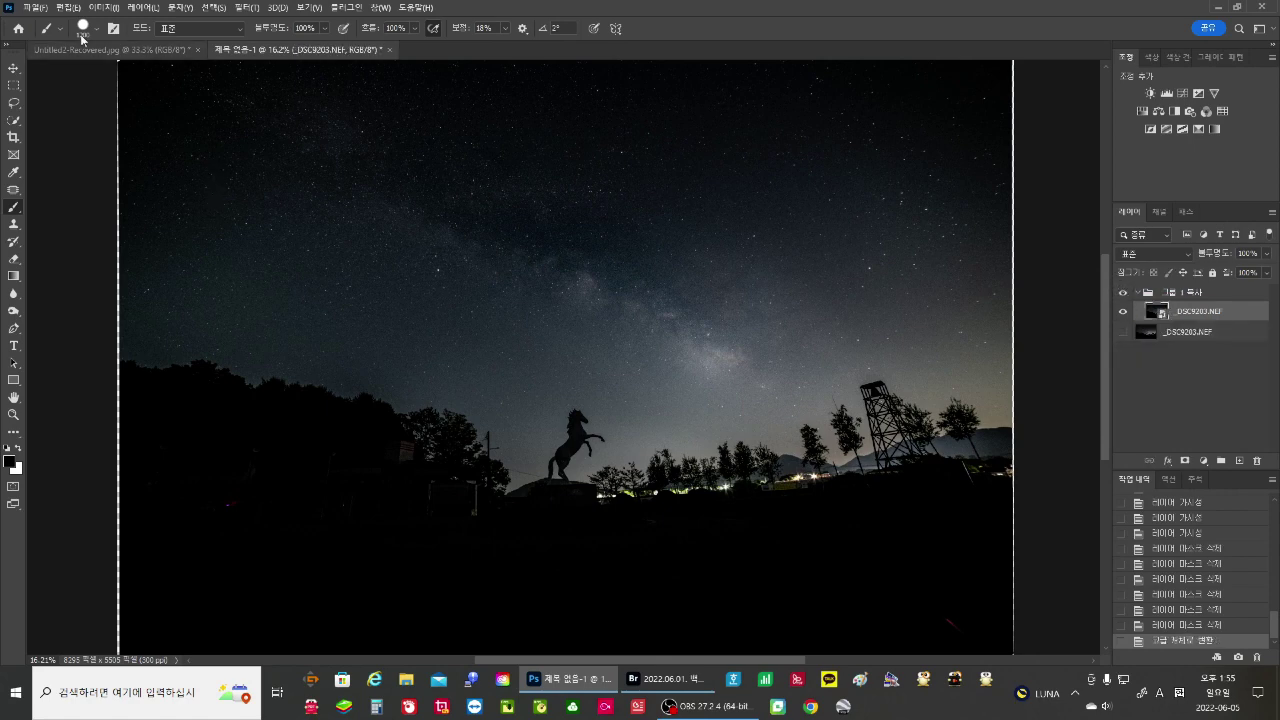
Step: Apply the Median (중간값) stack mode to the smart object of aligned sky frames
{"action": "left_click", "coordinate": [140, 10]}
{"action": "mouse_move", "coordinate": [171, 276]}
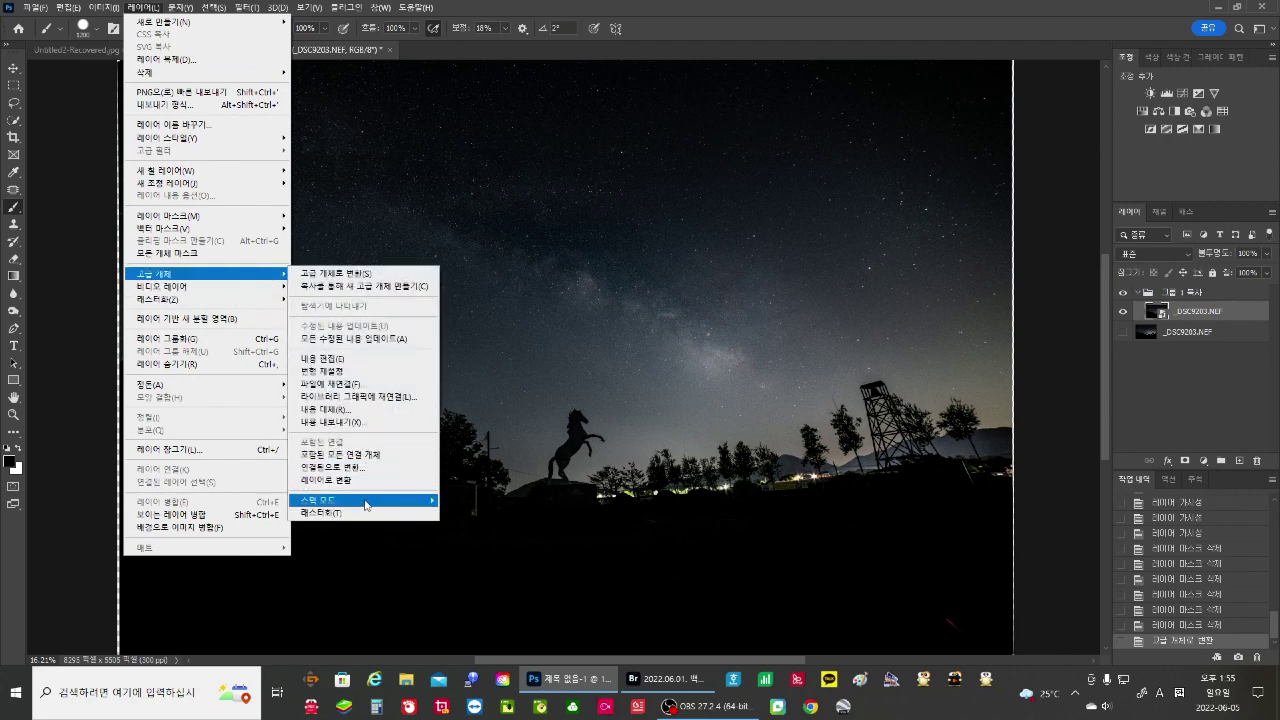
{"action": "mouse_move", "coordinate": [385, 505]}
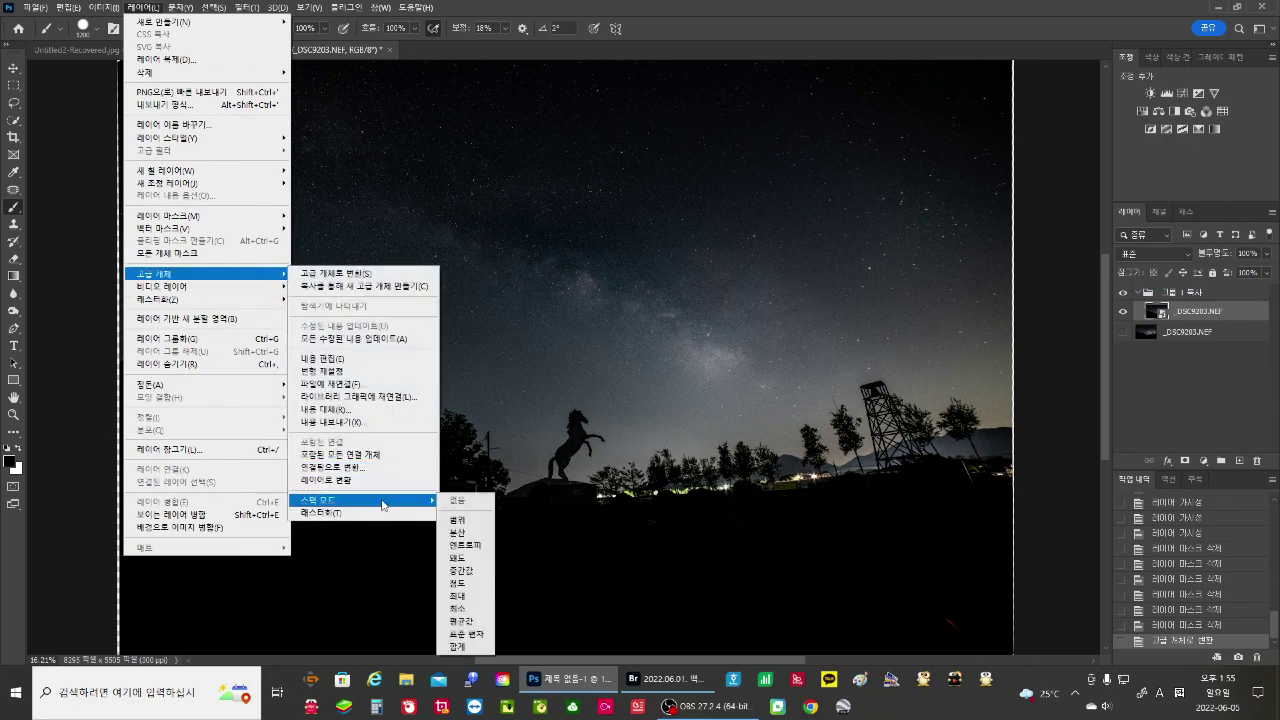
{"action": "left_click", "coordinate": [475, 572]}
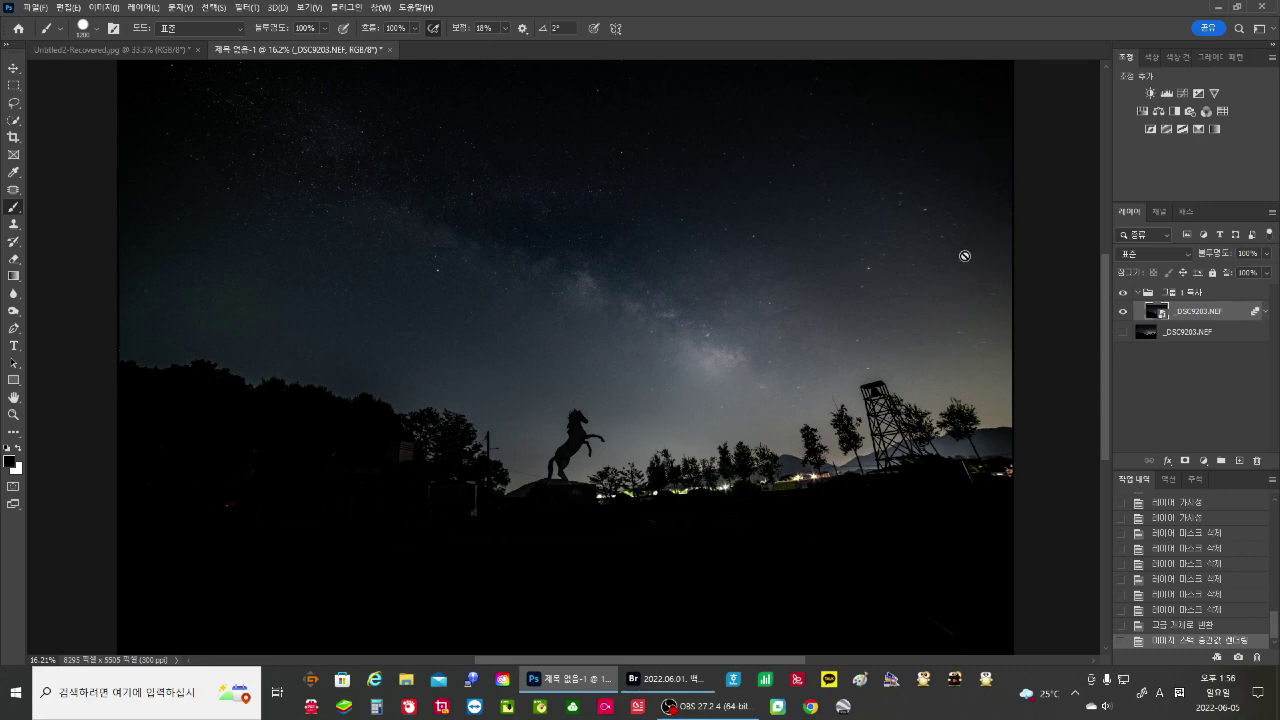
{"action": "left_click", "coordinate": [135, 50]}
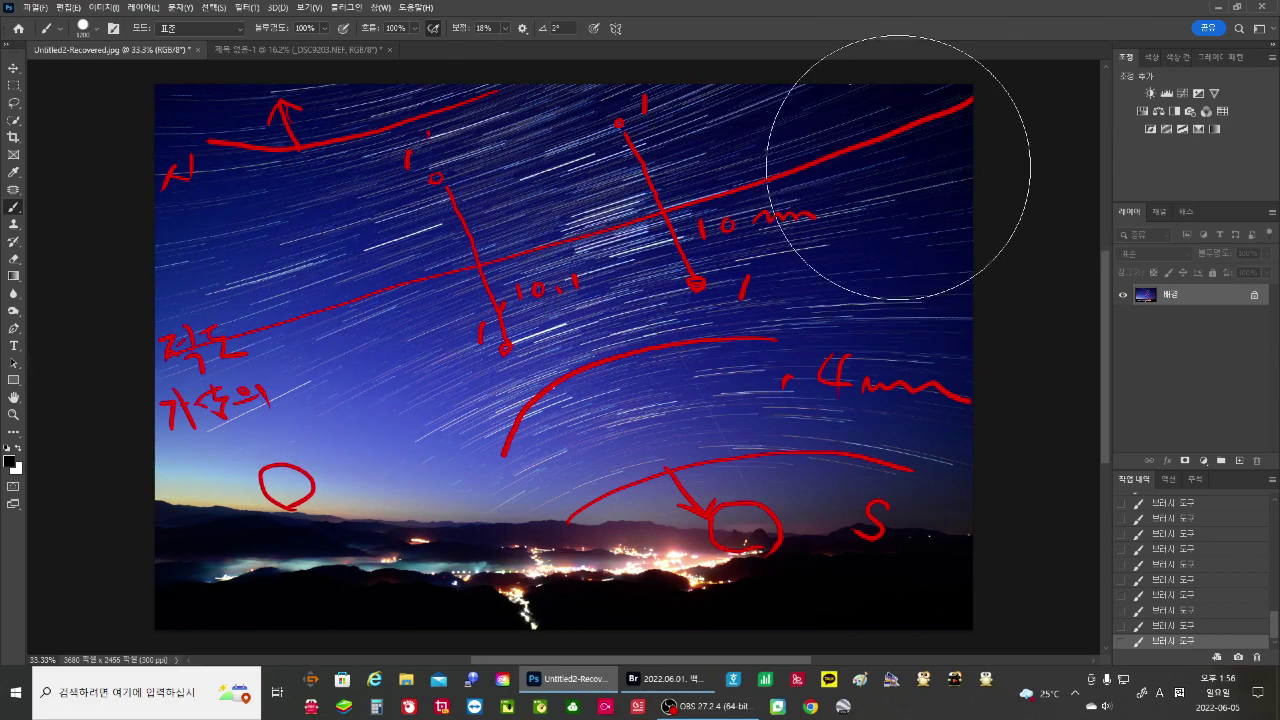
{"action": "left_click", "coordinate": [279, 54]}
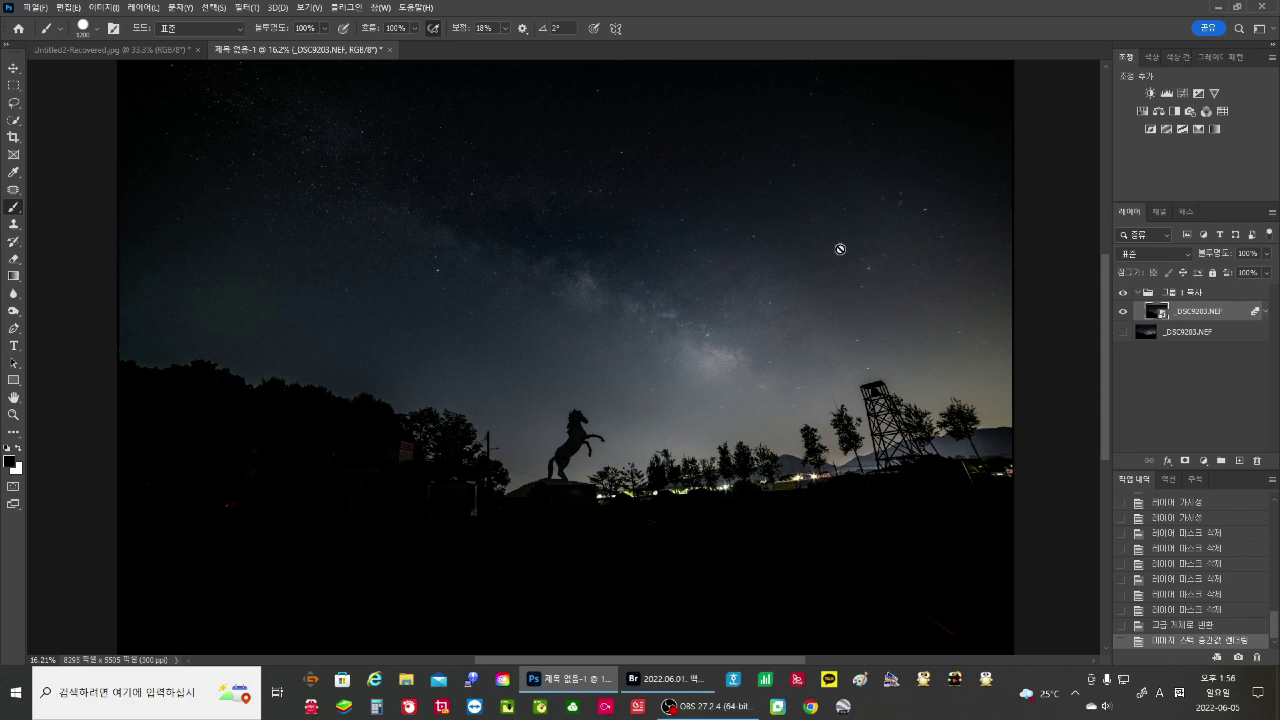
Step: Merge the visible sky stack into one layer, and compare it with the foreground-stacked layer beneath, leaving both visible
{"action": "right_click", "coordinate": [1198, 315]}
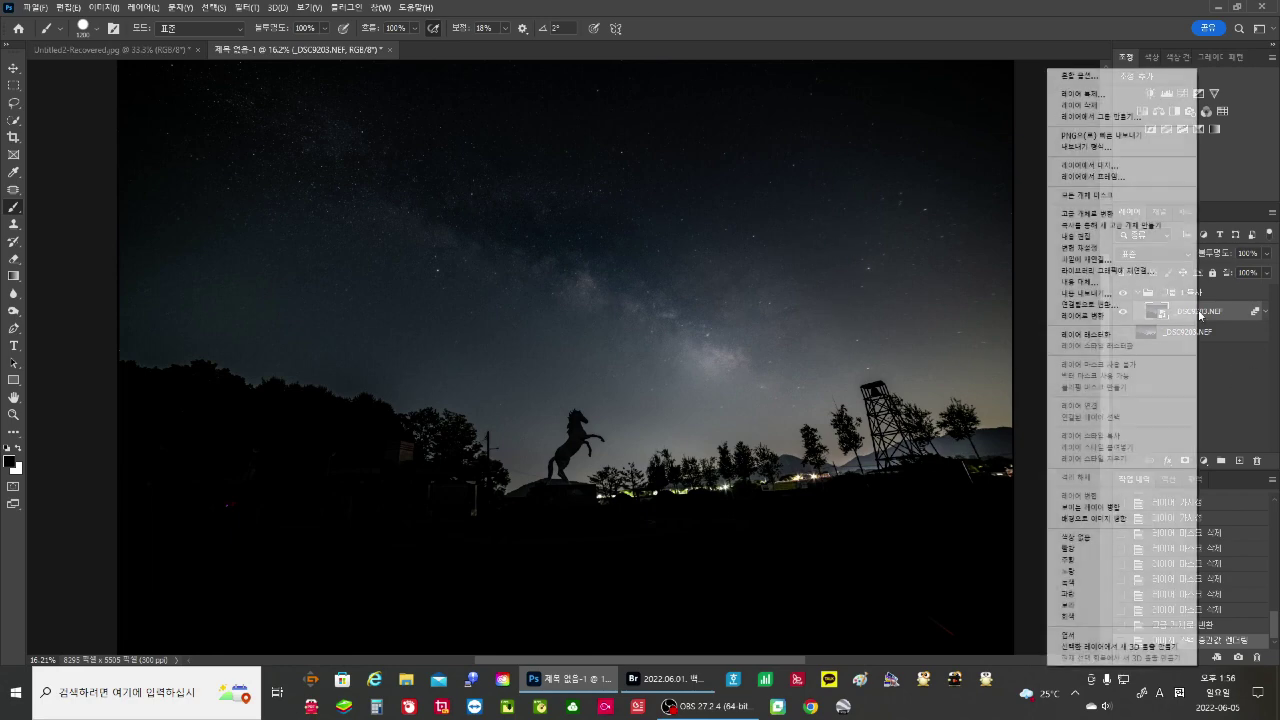
{"action": "left_click", "coordinate": [1128, 511]}
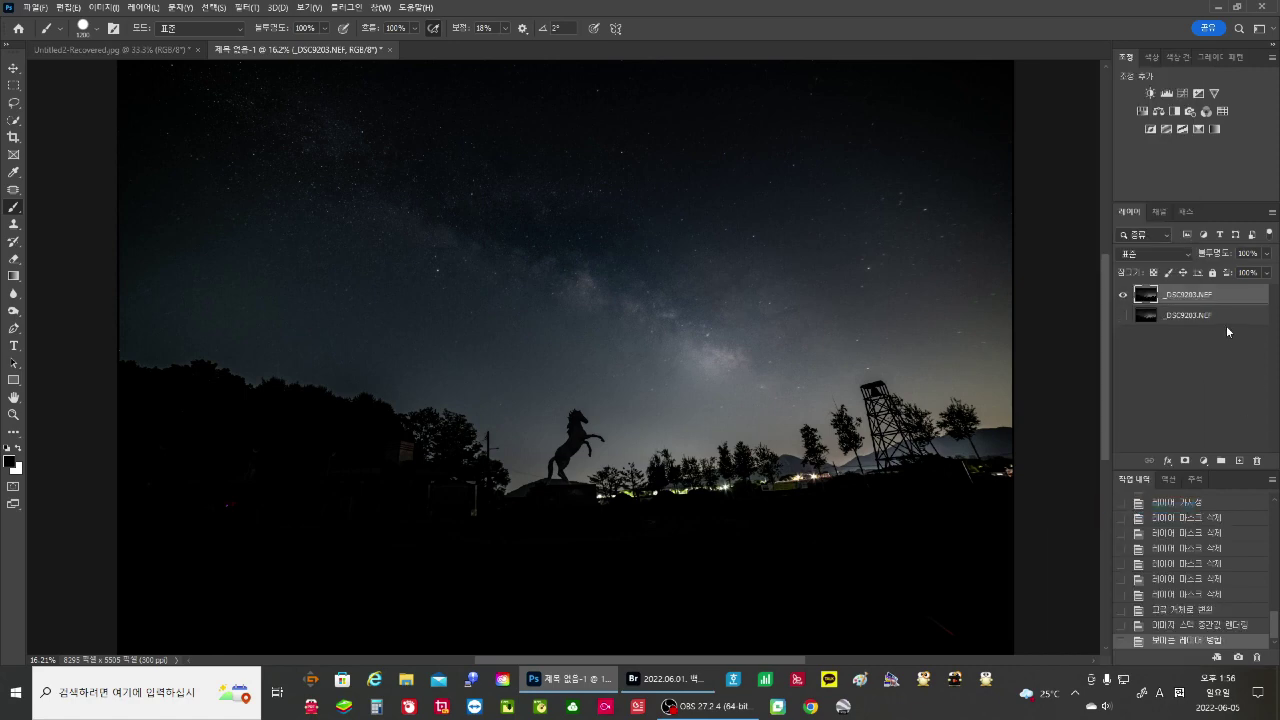
{"action": "left_click", "coordinate": [1122, 315]}
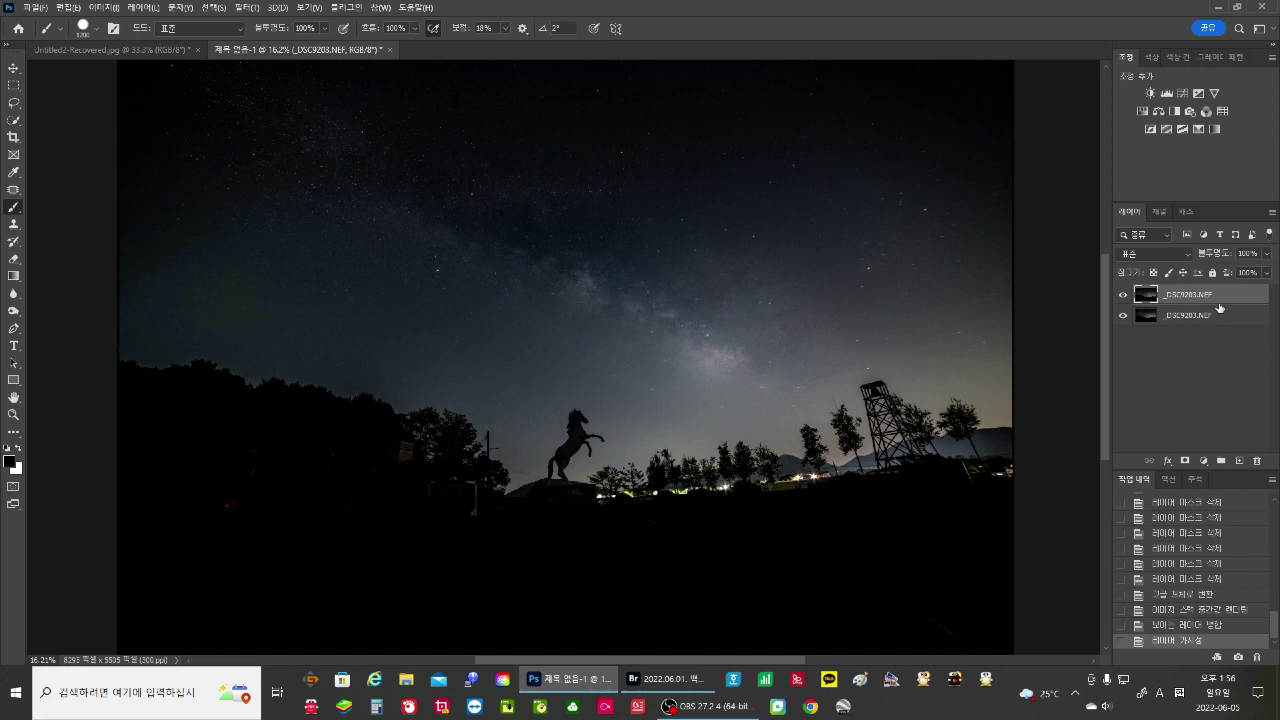
{"action": "left_click", "coordinate": [1121, 296]}
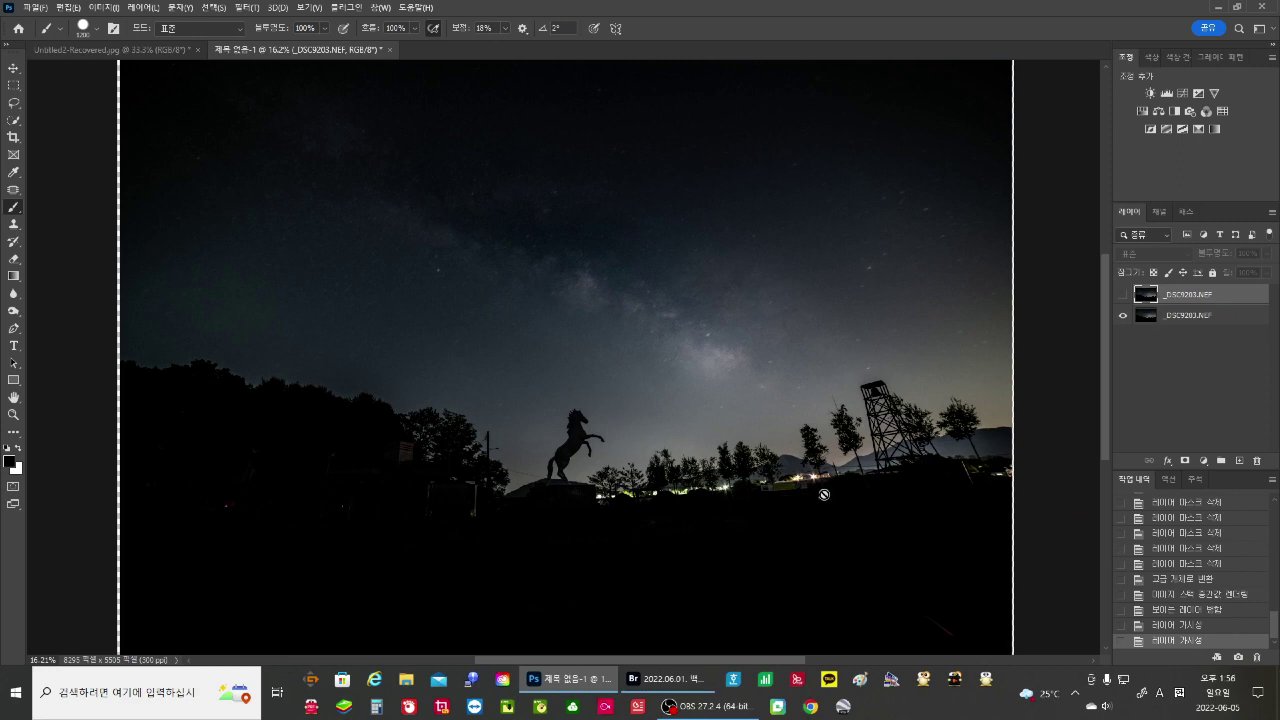
{"action": "left_click", "coordinate": [1122, 295]}
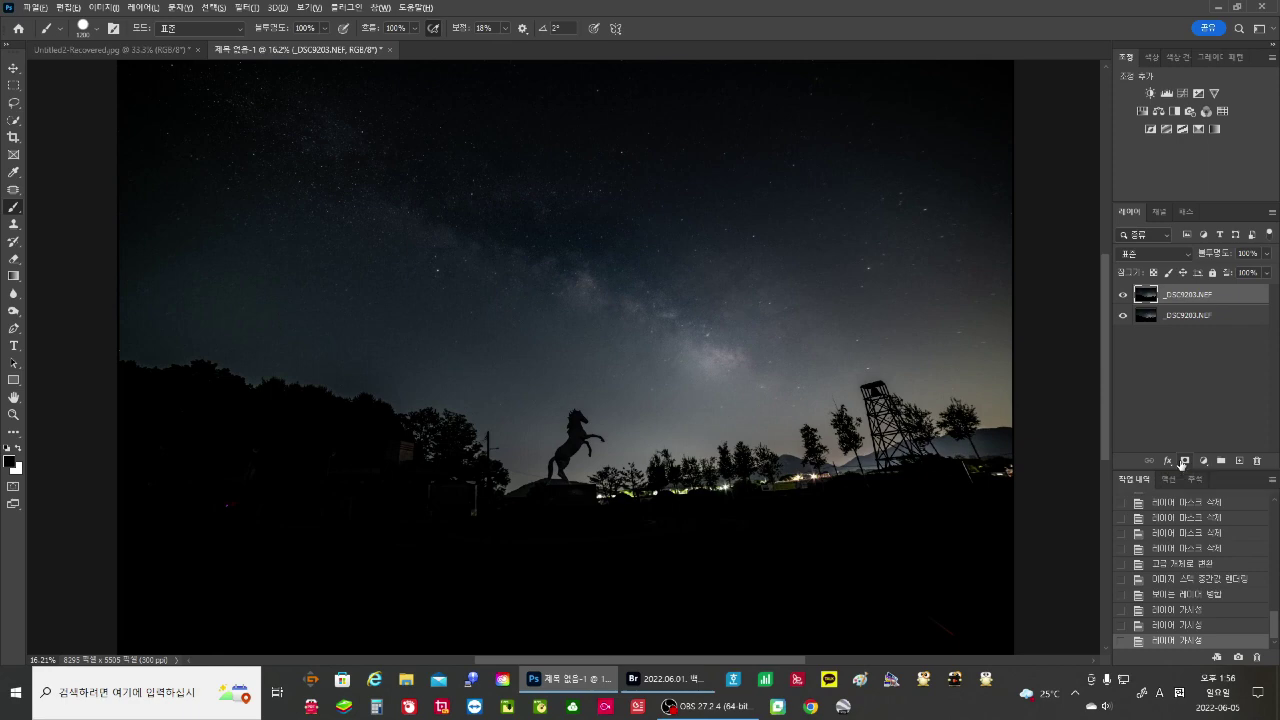
Step: Add a black mask to the sky-stacked layer and set up a white Normal-mode brush with 0% hardness and 28% opacity
{"action": "left_click", "coordinate": [1184, 462], "text": "alt"}
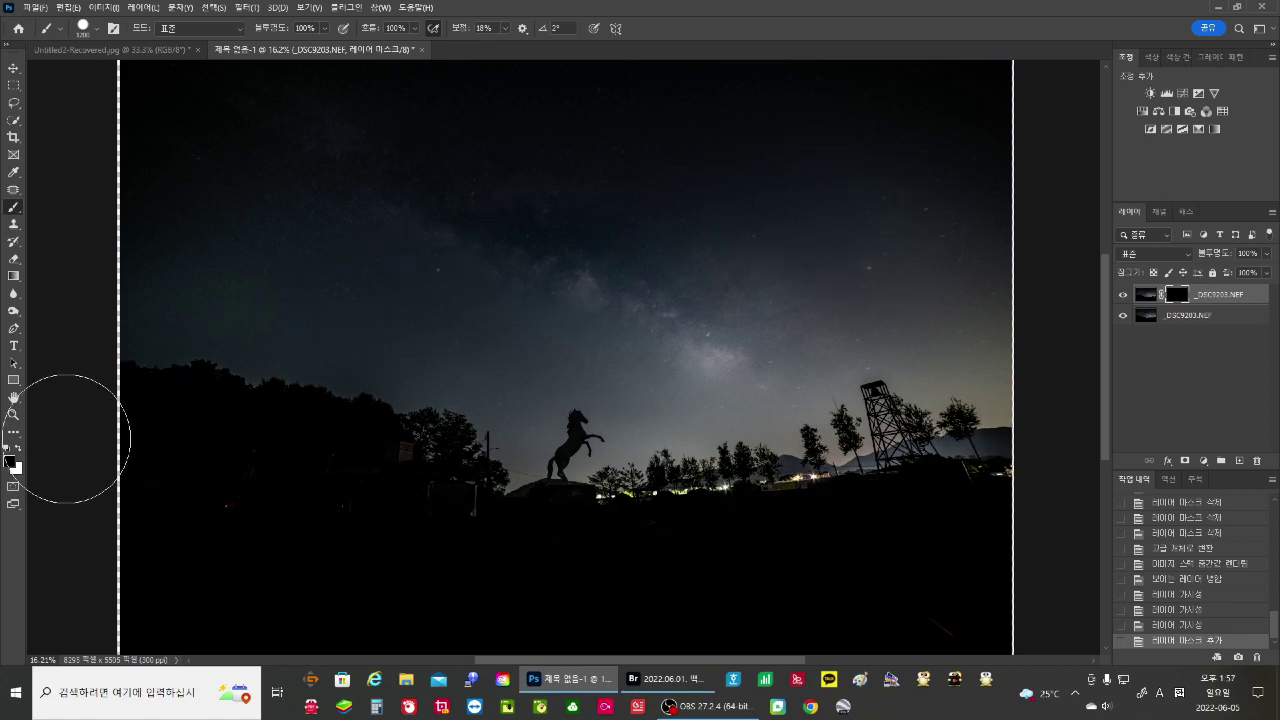
{"action": "left_click", "coordinate": [16, 450]}
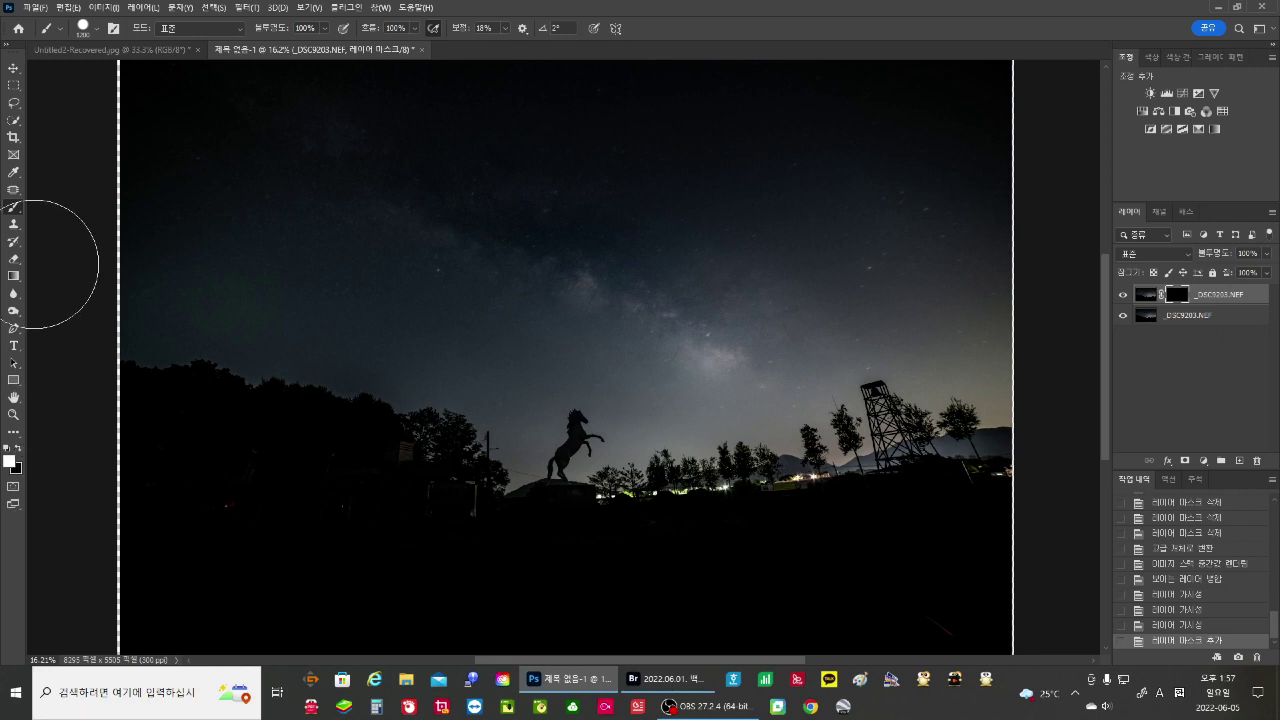
{"action": "left_click", "coordinate": [95, 29]}
{"action": "left_click_drag", "start_coordinate": [157, 106], "coordinate": [44, 106]}
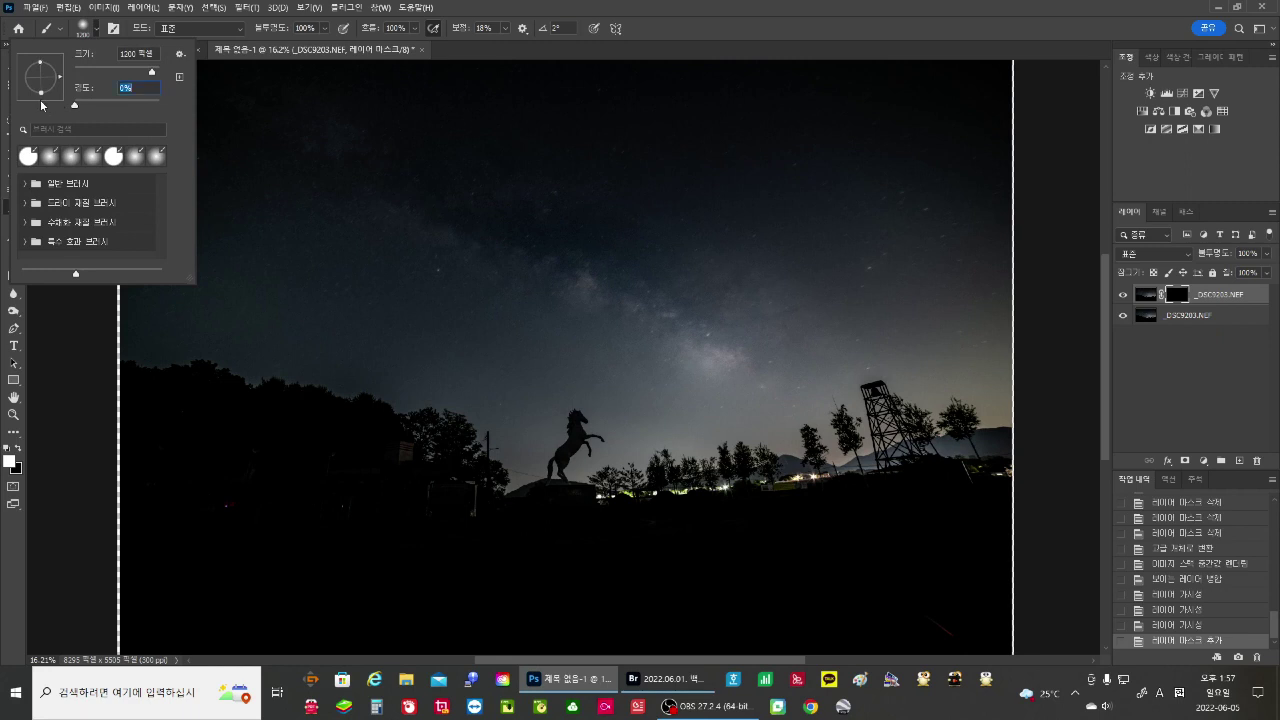
{"action": "left_click", "coordinate": [325, 29]}
{"action": "left_click_drag", "start_coordinate": [320, 47], "coordinate": [278, 67]}
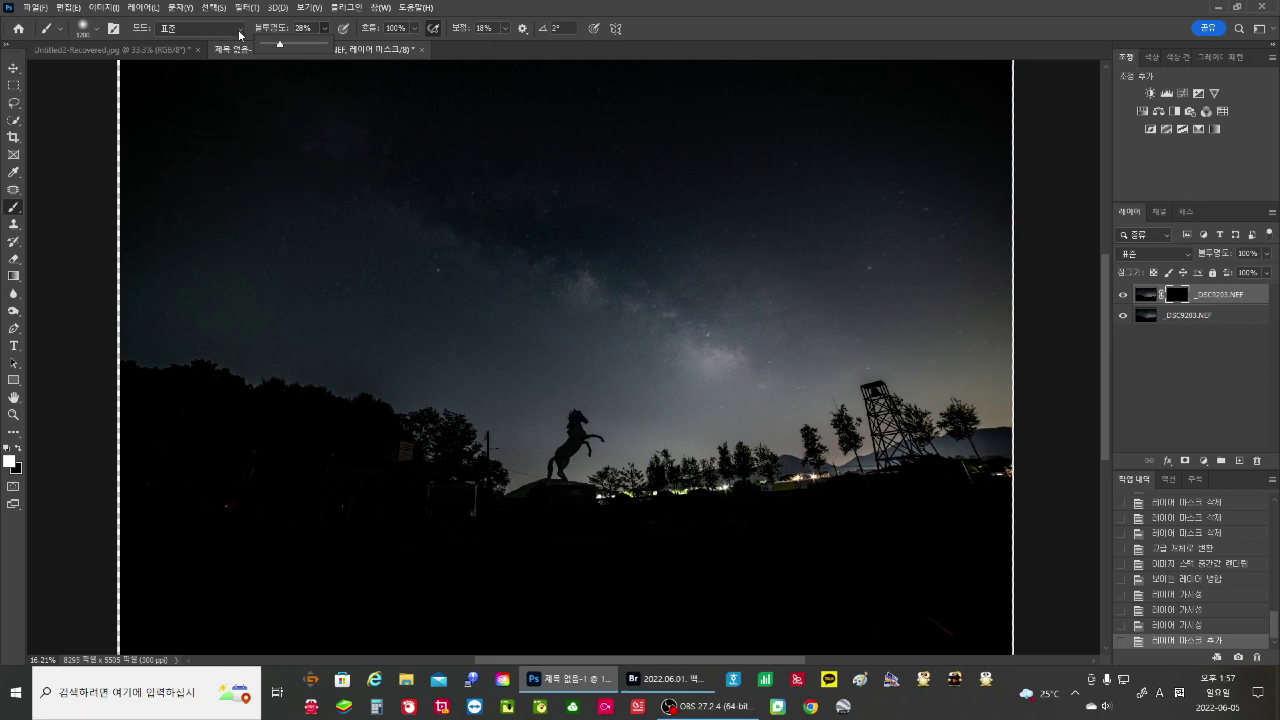
{"action": "left_click", "coordinate": [239, 32]}
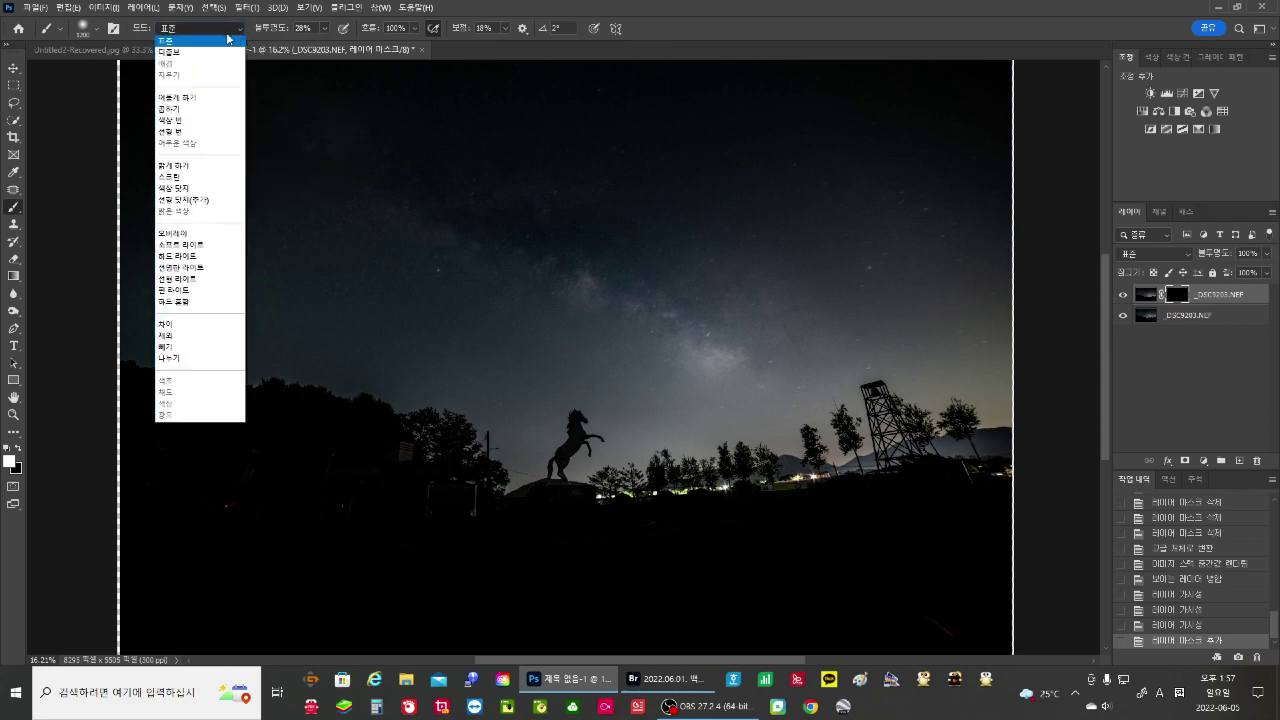
{"action": "left_click", "coordinate": [228, 45]}
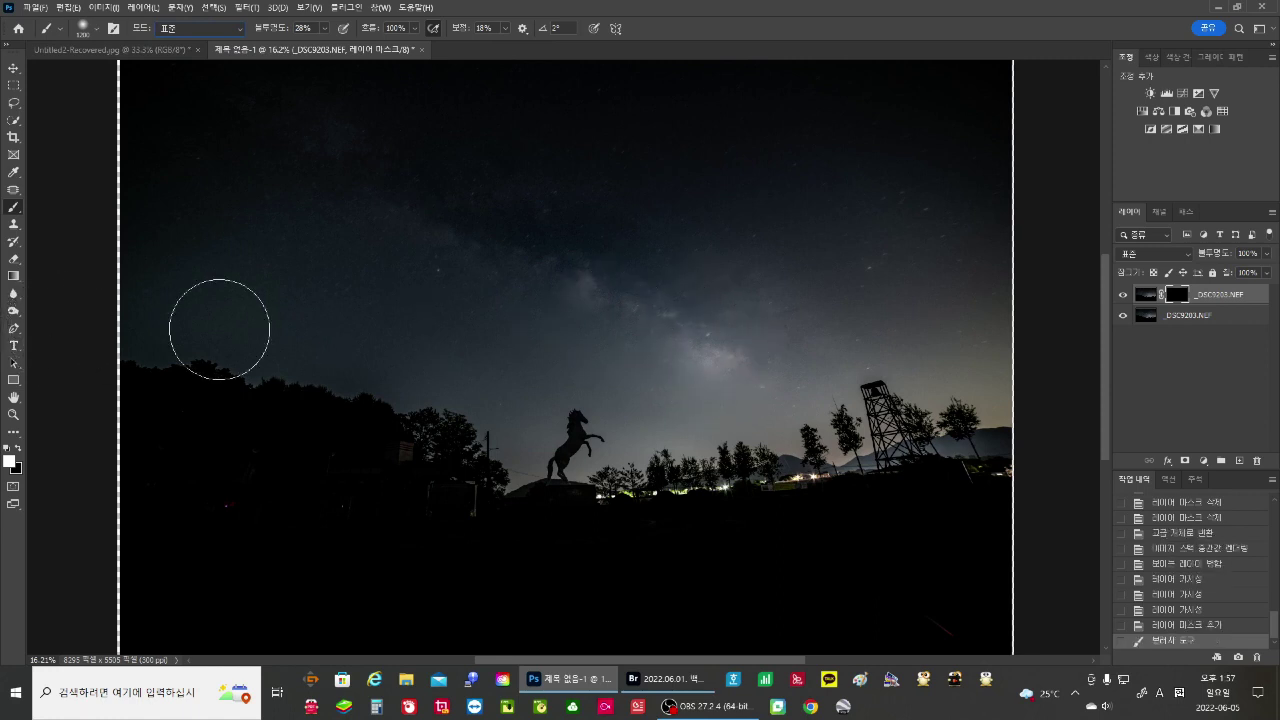
Step: Paint white on the sky layer's mask over the Milky Way core and along its band
{"action": "left_click", "coordinate": [711, 327]}
{"action": "left_click", "coordinate": [727, 334]}
{"action": "left_click", "coordinate": [660, 322]}
{"action": "left_click", "coordinate": [712, 352]}
{"action": "left_click", "coordinate": [709, 364]}
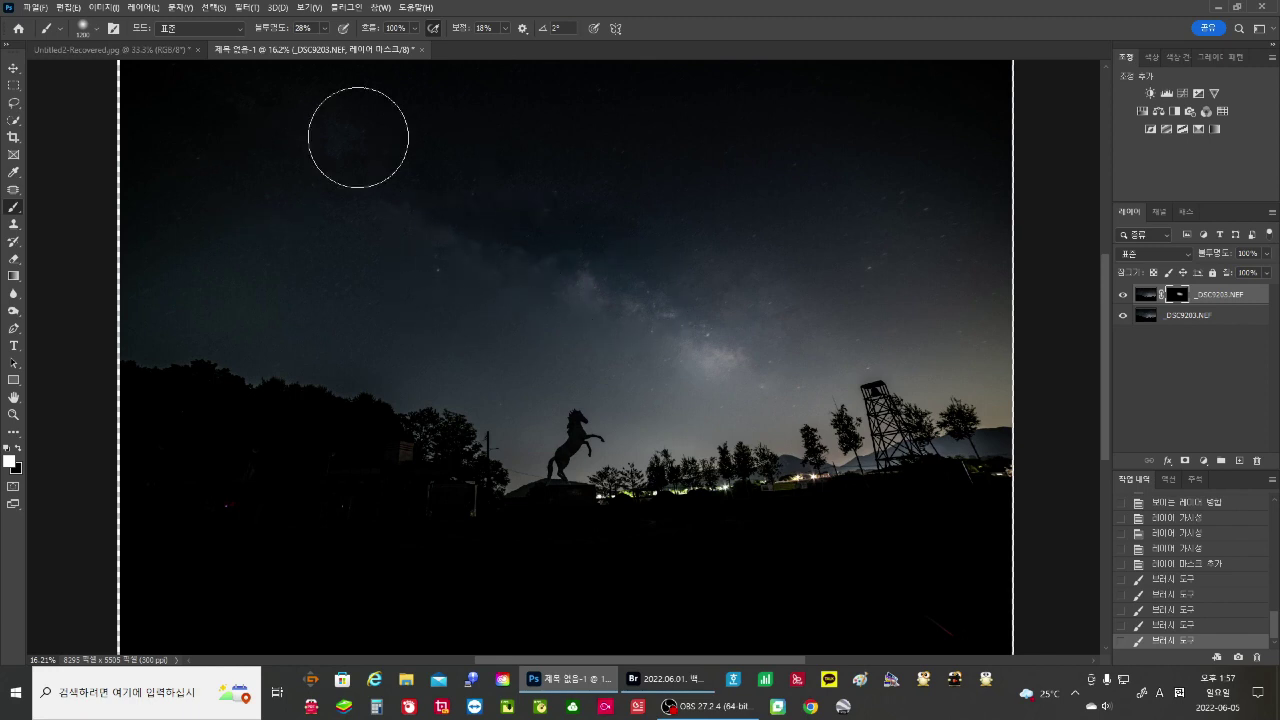
{"action": "left_click", "coordinate": [449, 232]}
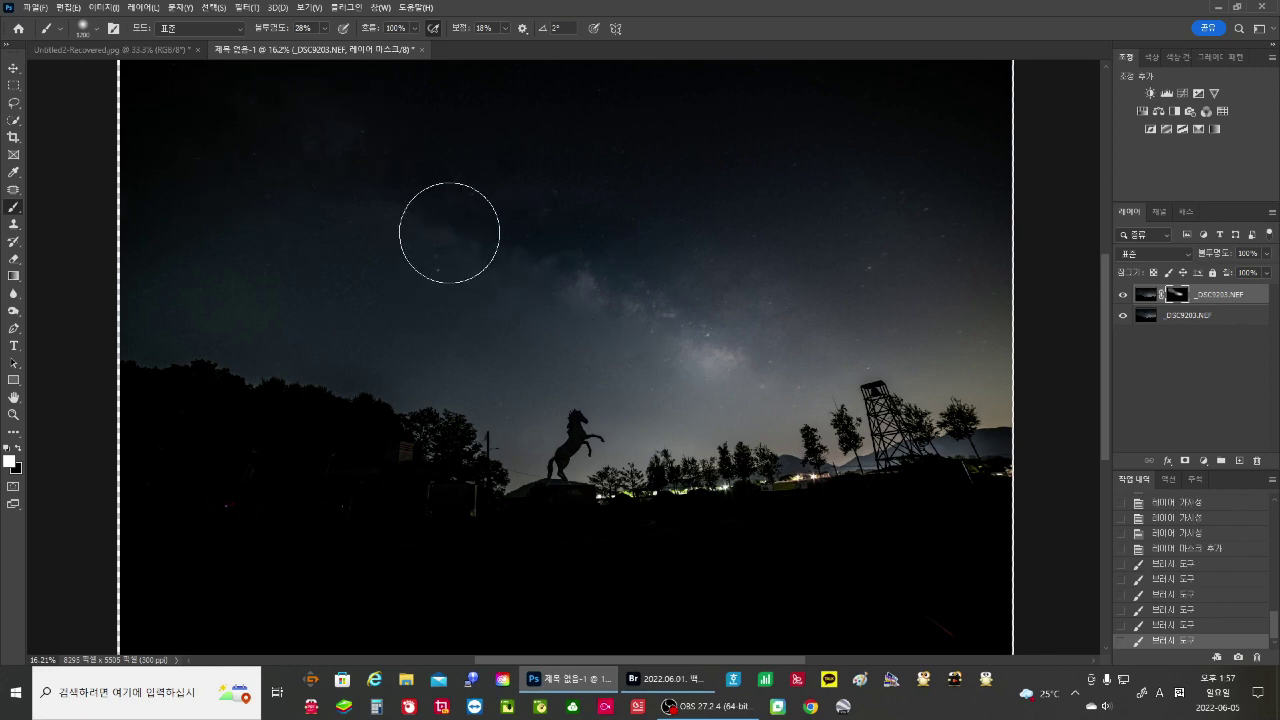
Step: With a much larger brush, paint white on the mask across the rest of the sky, and stamp all visible layers into a new layer
{"action": "key", "text": "bracketright"}
{"action": "key", "text": "bracketright"}
{"action": "key", "text": "bracketright"}
{"action": "key", "text": "bracketright"}
{"action": "key", "text": "bracketright"}
{"action": "key", "text": "bracketright"}
{"action": "key", "text": "bracketright"}
{"action": "key", "text": "bracketright"}
{"action": "key", "text": "bracketright"}
{"action": "key", "text": "bracketright"}
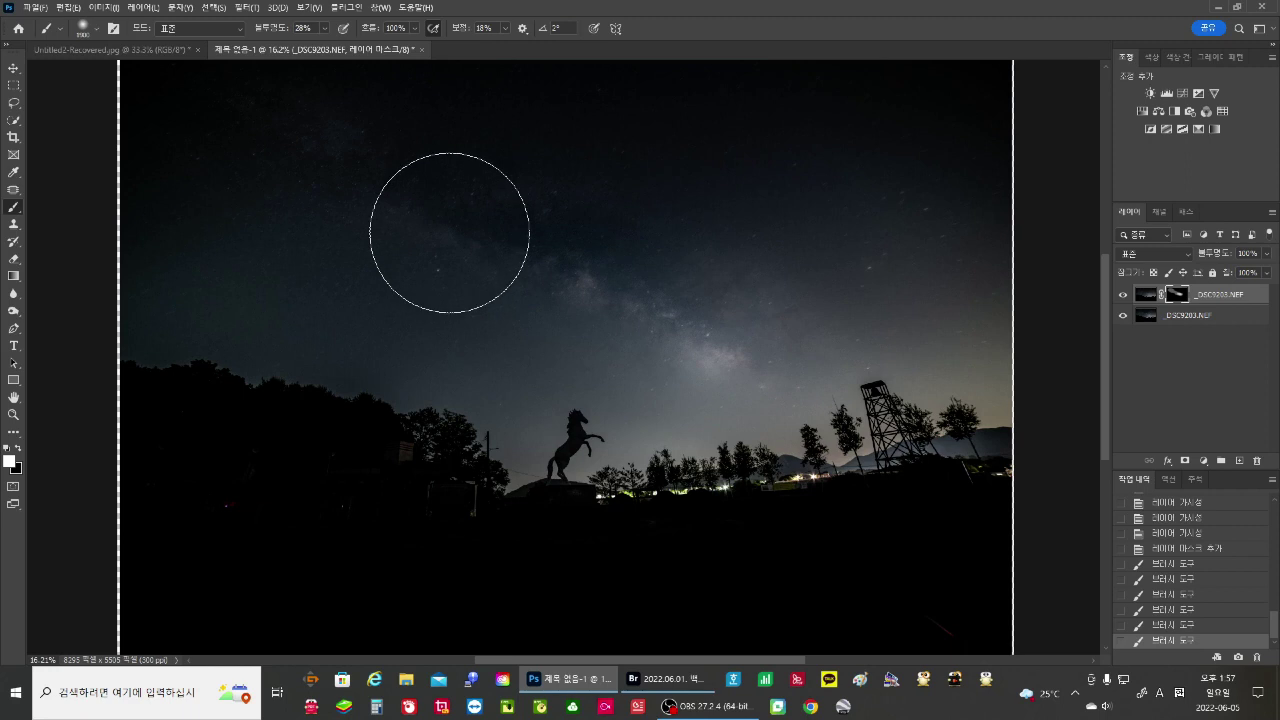
{"action": "mouse_move", "coordinate": [239, 168]}
{"action": "left_mouse_down"}
{"action": "mouse_move", "coordinate": [517, 239]}
{"action": "mouse_move", "coordinate": [711, 306]}
{"action": "left_mouse_up"}
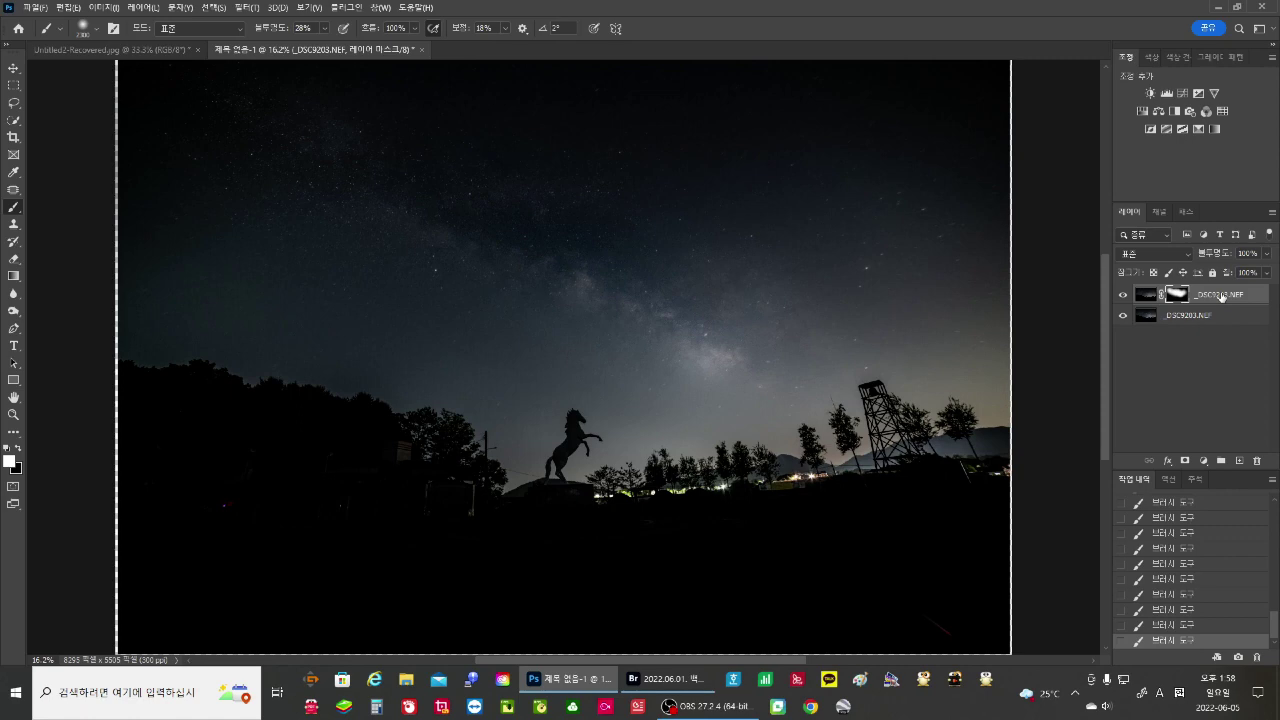
{"action": "key", "text": "ctrl+shift+alt+e"}
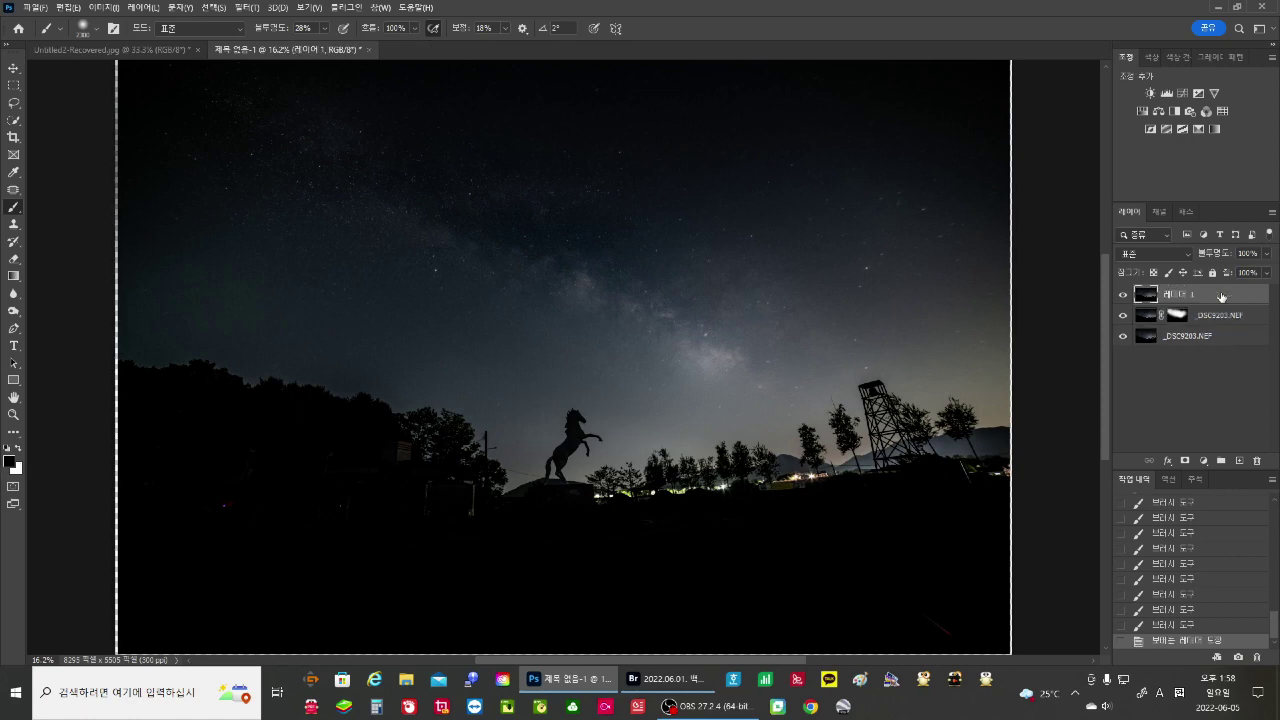
Step: Duplicate the stamped layer, and crop the image slightly inward on all sides at a landscape 3:2 ratio
{"action": "key", "text": "ctrl+j"}
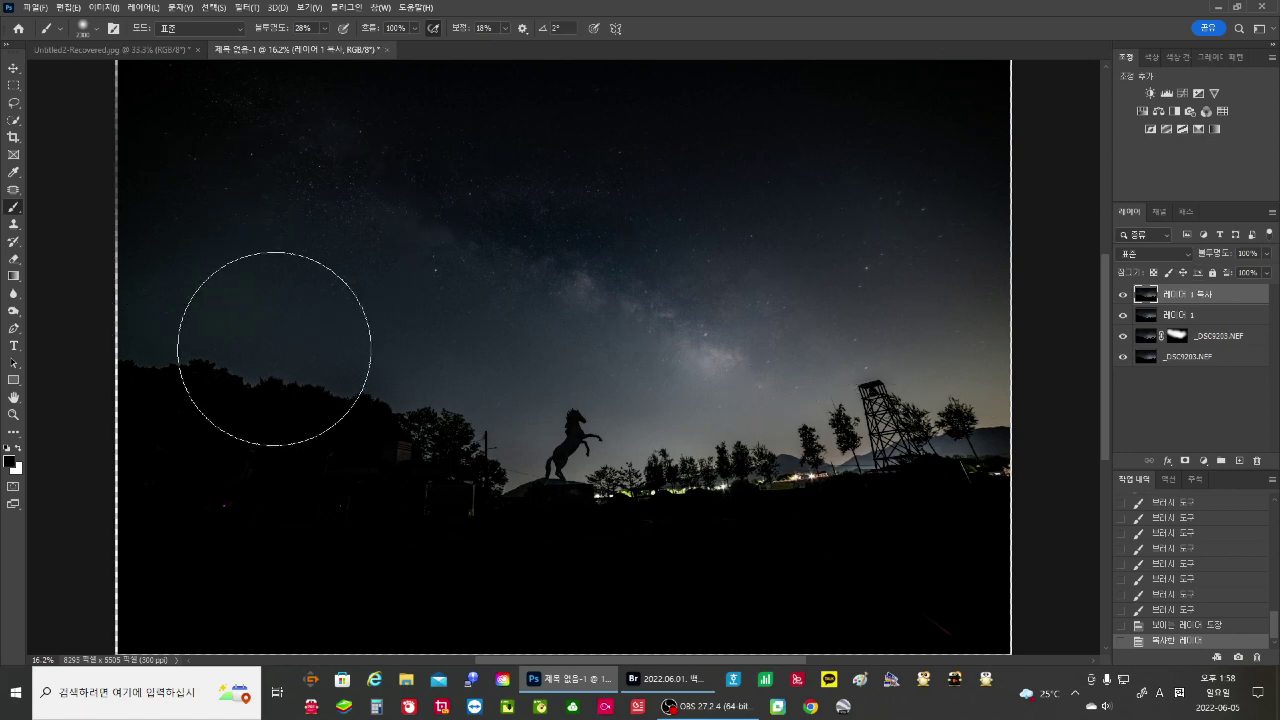
{"action": "left_click", "coordinate": [14, 140]}
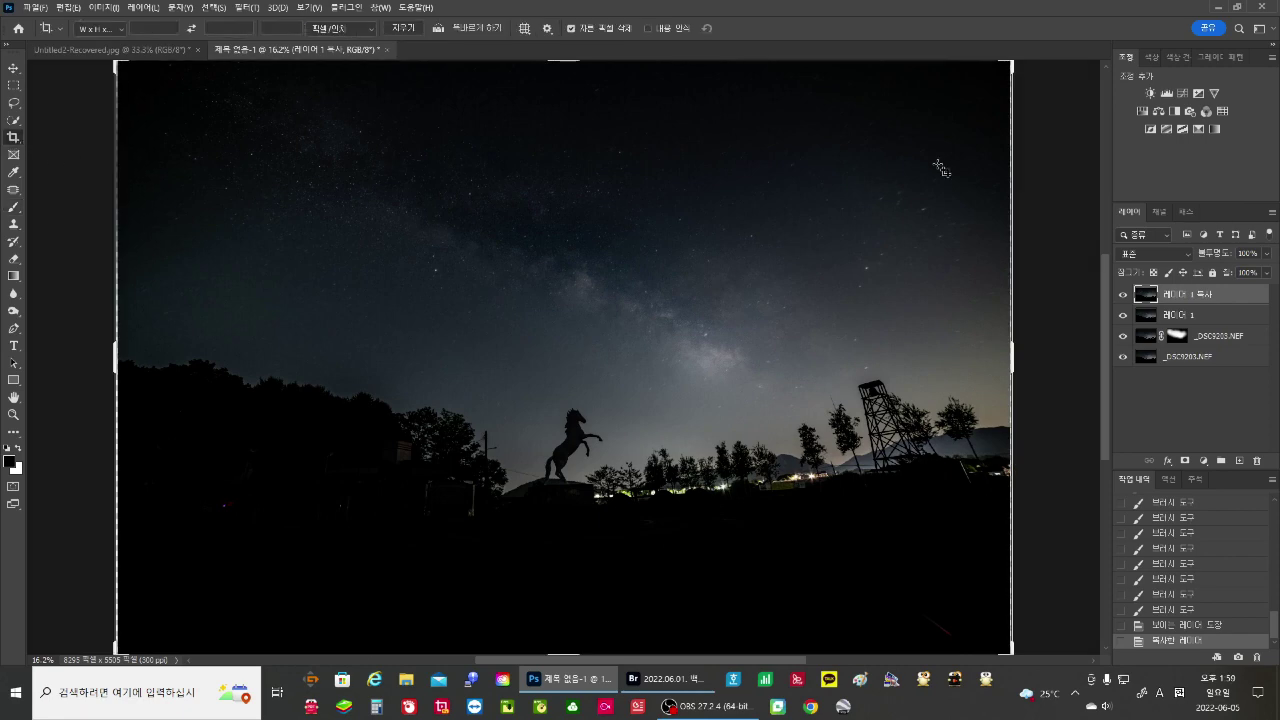
{"action": "left_click", "coordinate": [117, 29]}
{"action": "left_click", "coordinate": [156, 120]}
{"action": "left_click", "coordinate": [191, 28]}
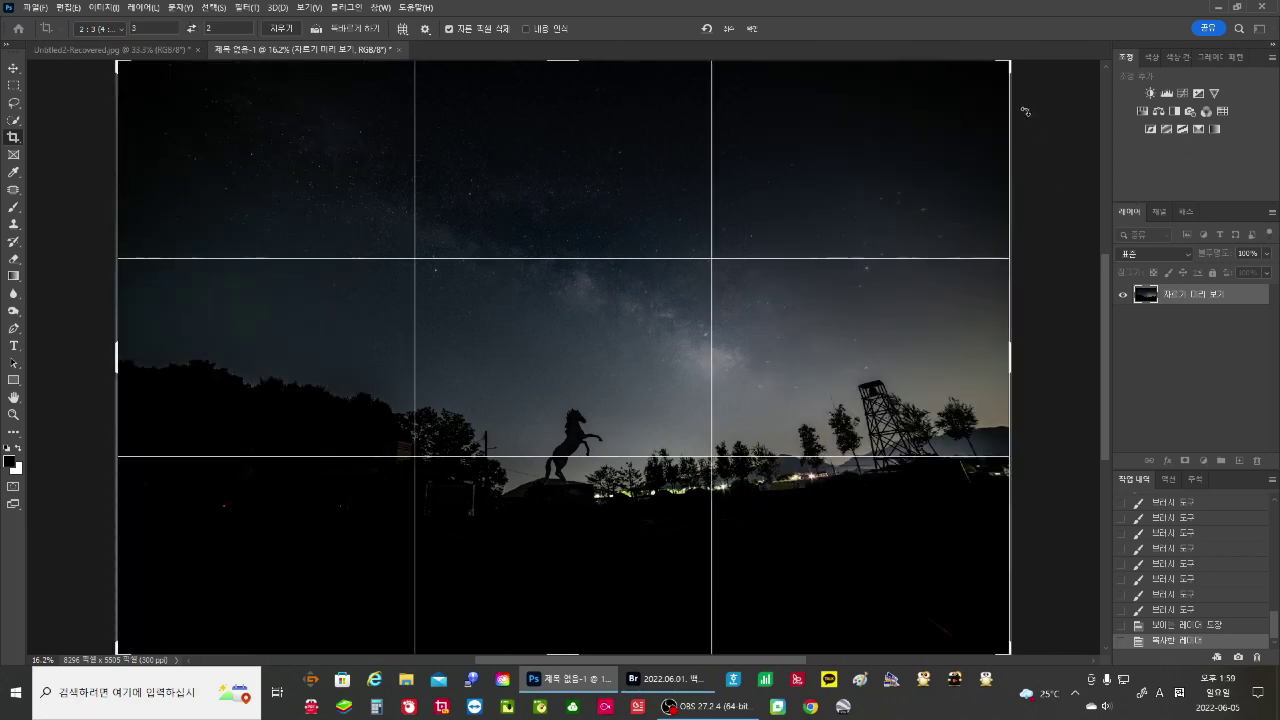
{"action": "key", "text": "super"}
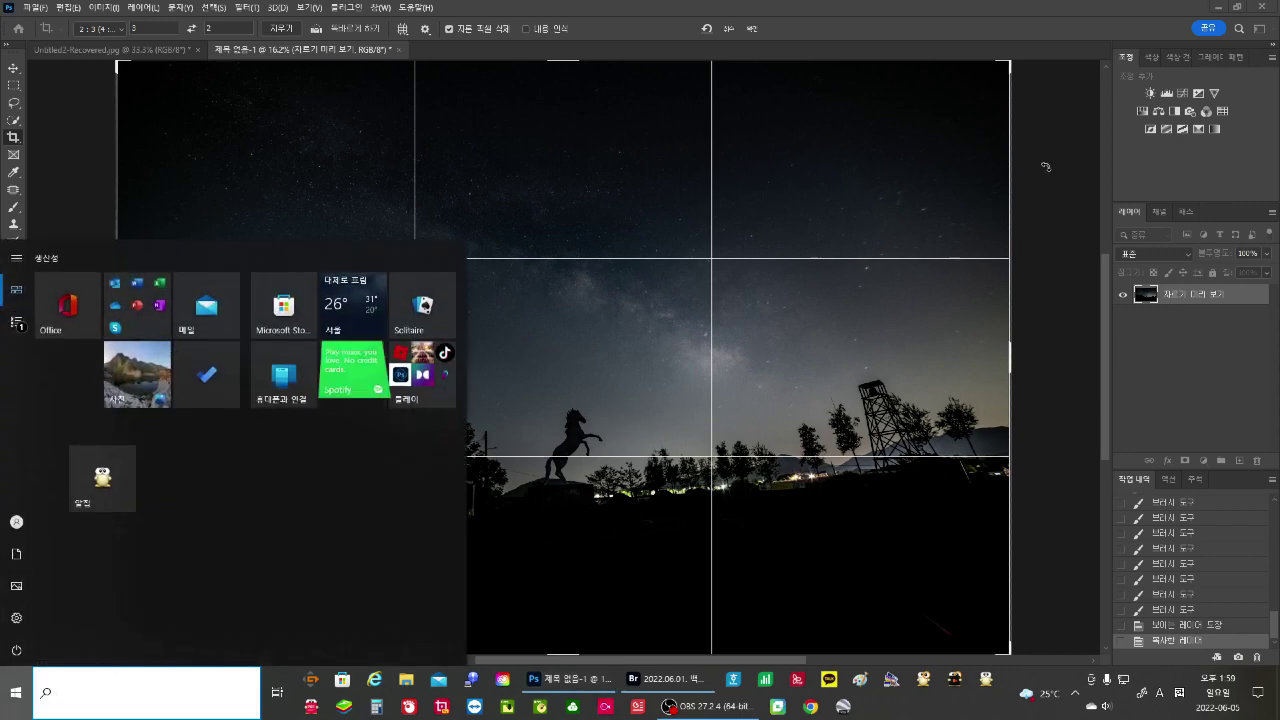
{"action": "key", "text": "super"}
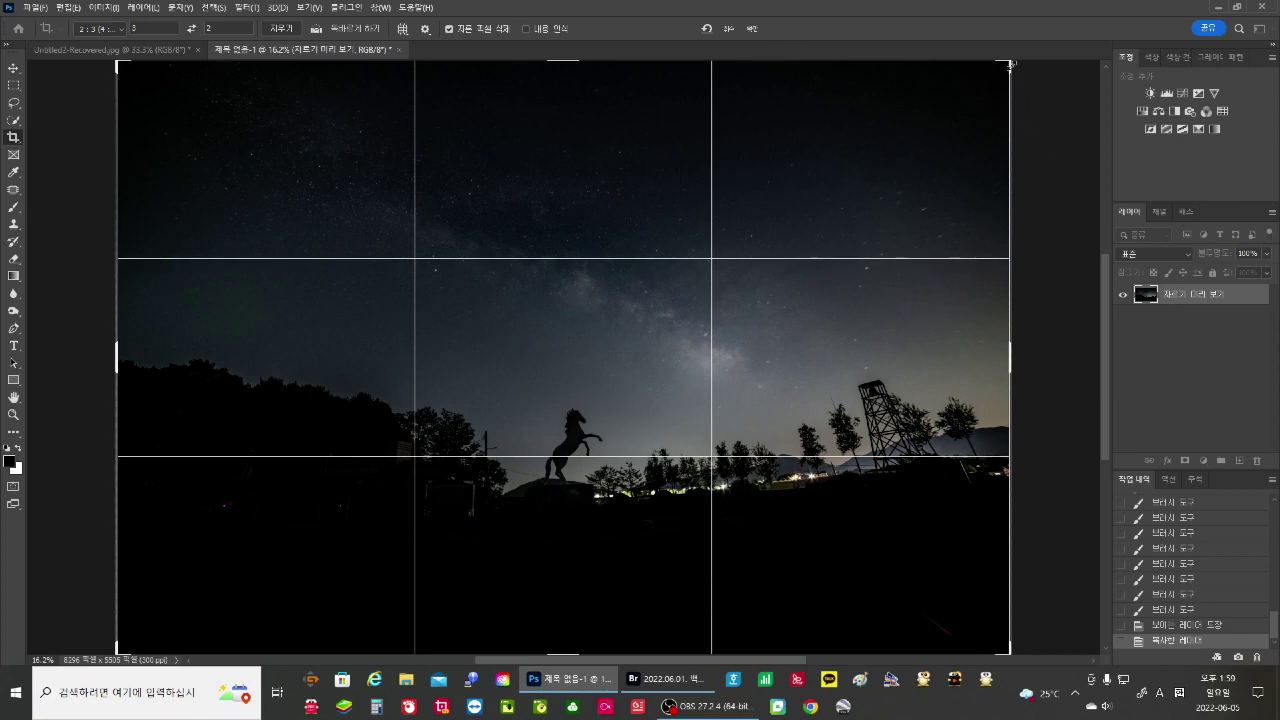
{"action": "left_click_drag", "start_coordinate": [1011, 62], "coordinate": [1000, 71]}
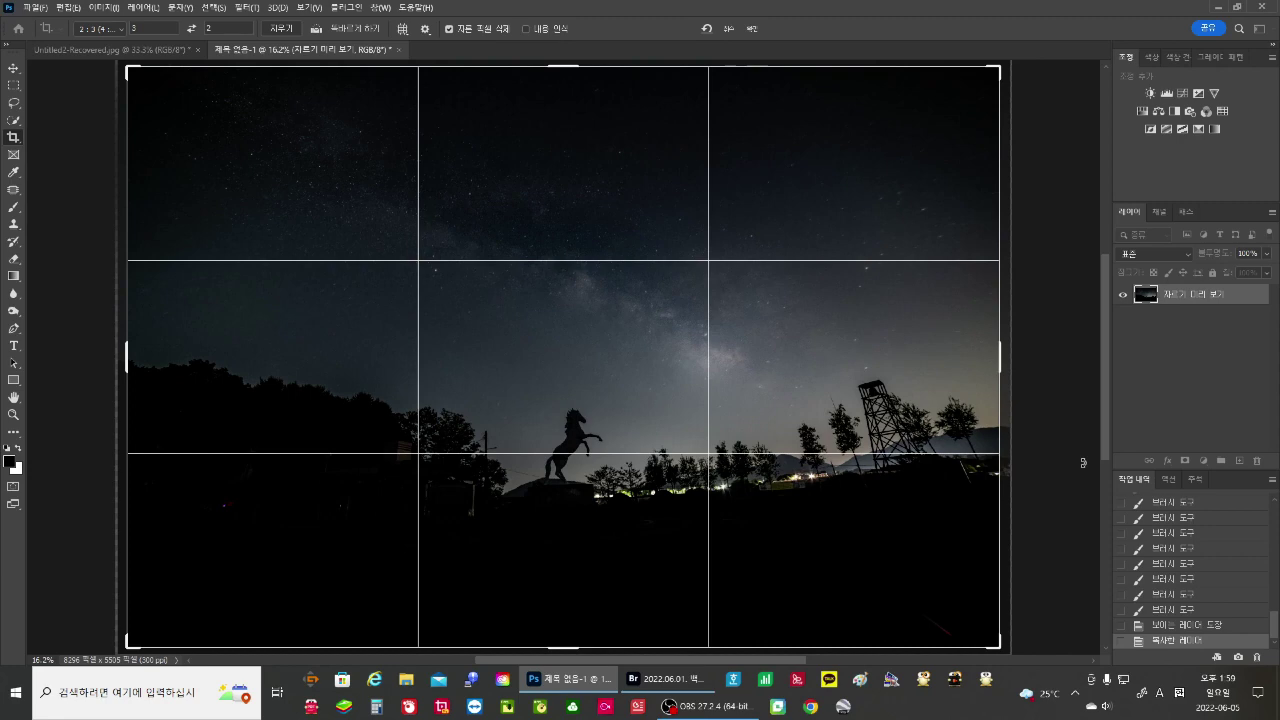
{"action": "left_click", "coordinate": [755, 30]}
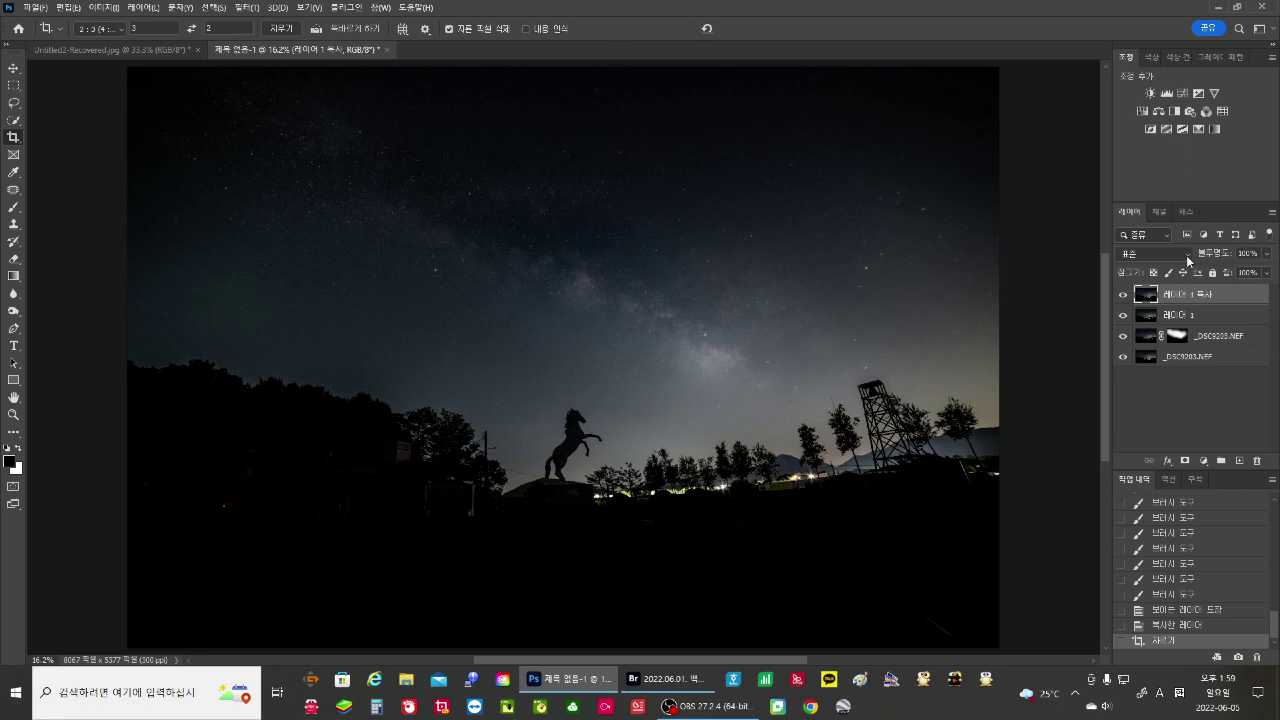
Step: Set the duplicated layer's blend mode to Darken, and stamp all visible layers into a new layer with a duplicate above it
{"action": "left_click", "coordinate": [1189, 256]}
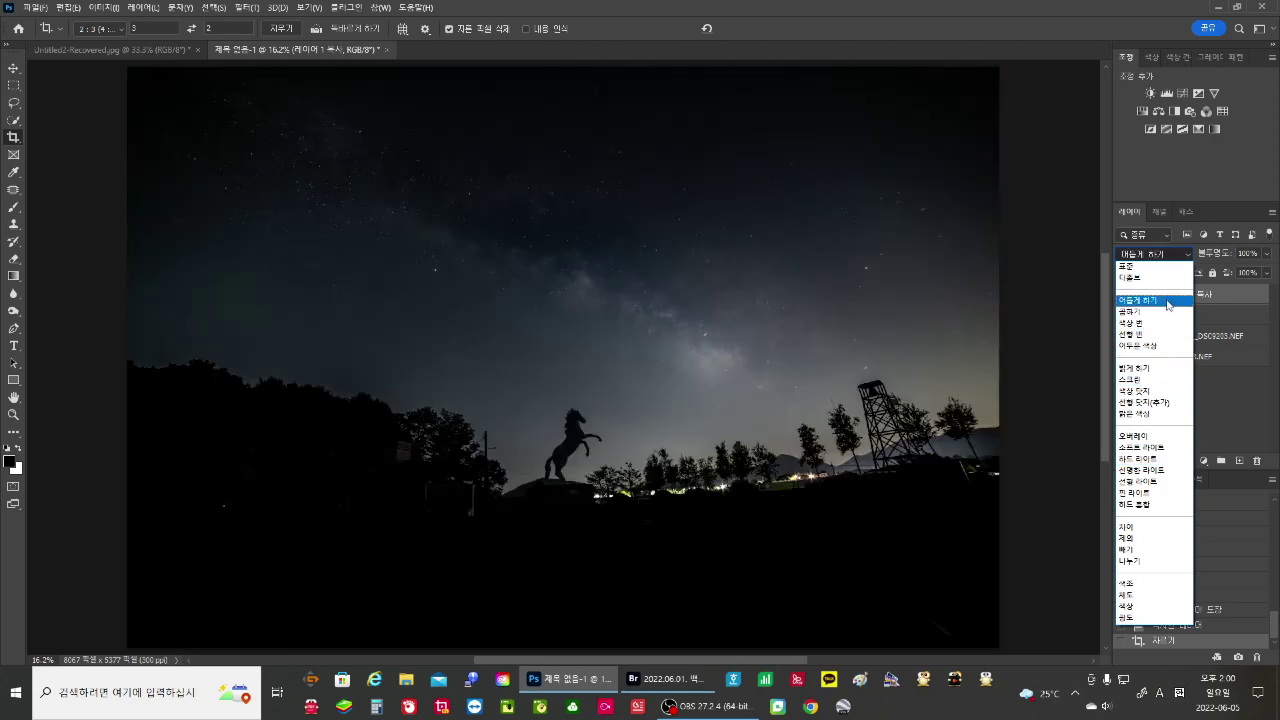
{"action": "left_click", "coordinate": [1140, 300]}
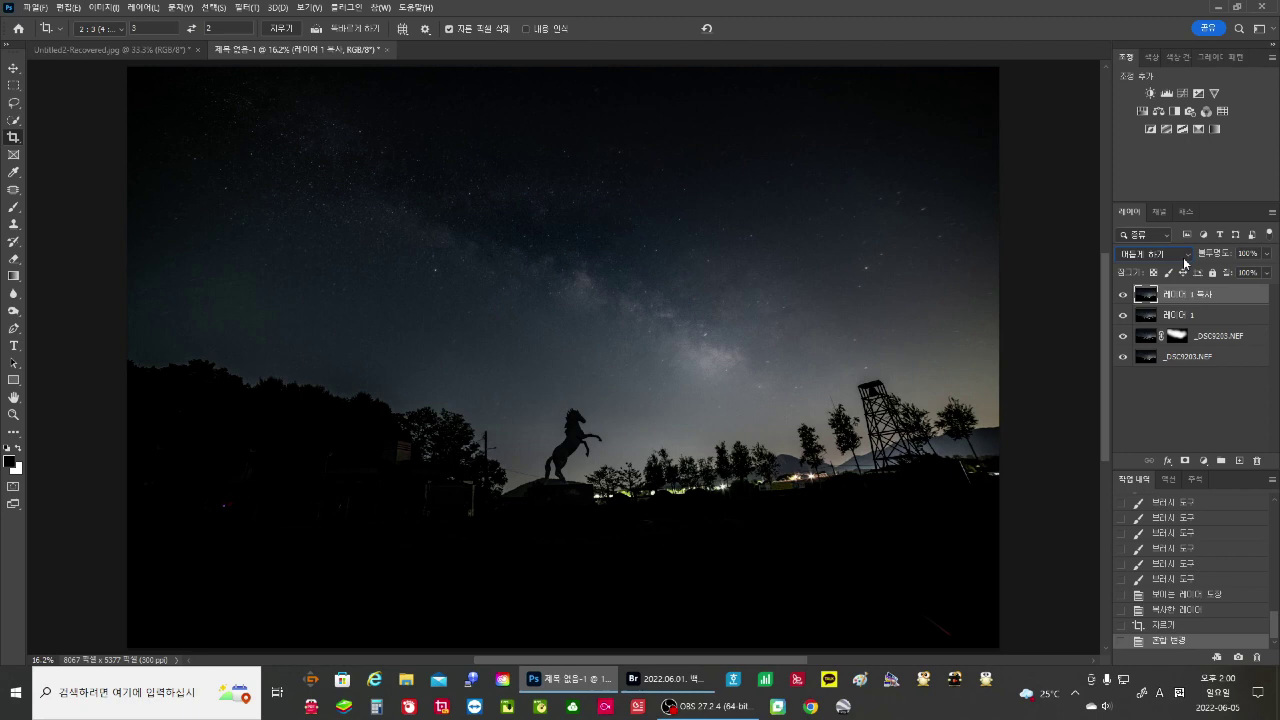
{"action": "key", "text": "ctrl+shift+alt+e"}
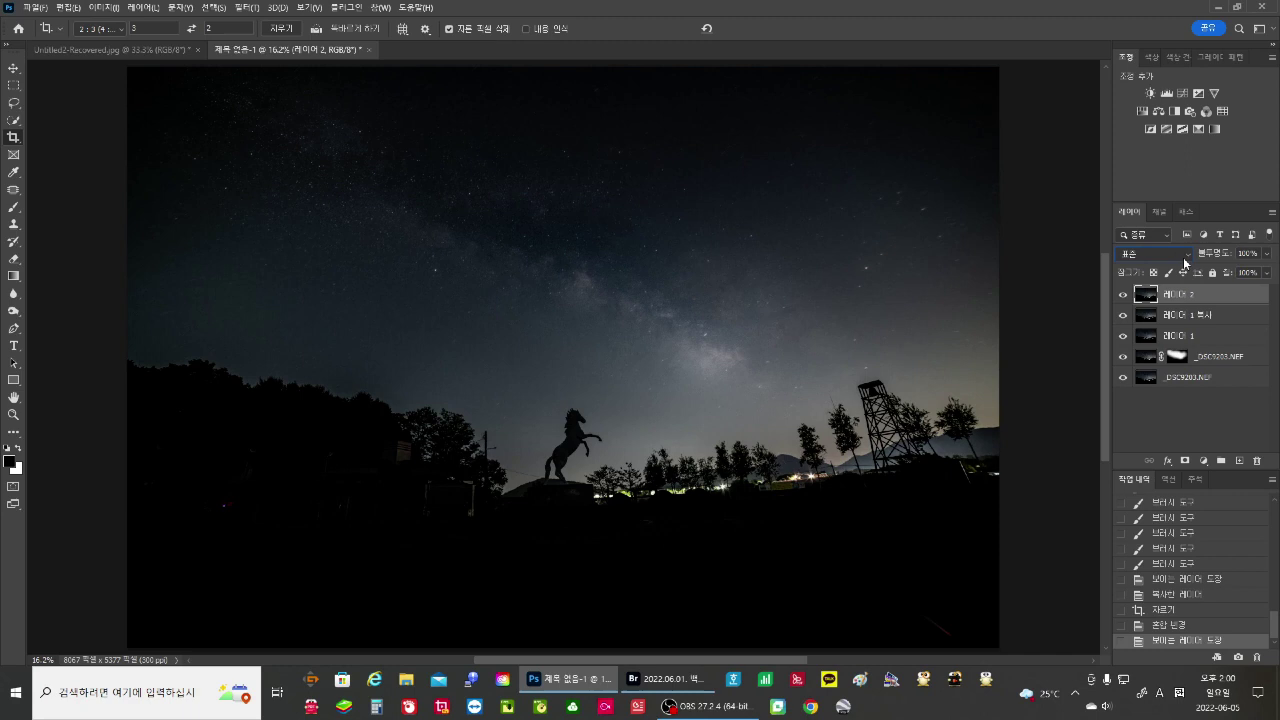
{"action": "key", "text": "ctrl+j"}
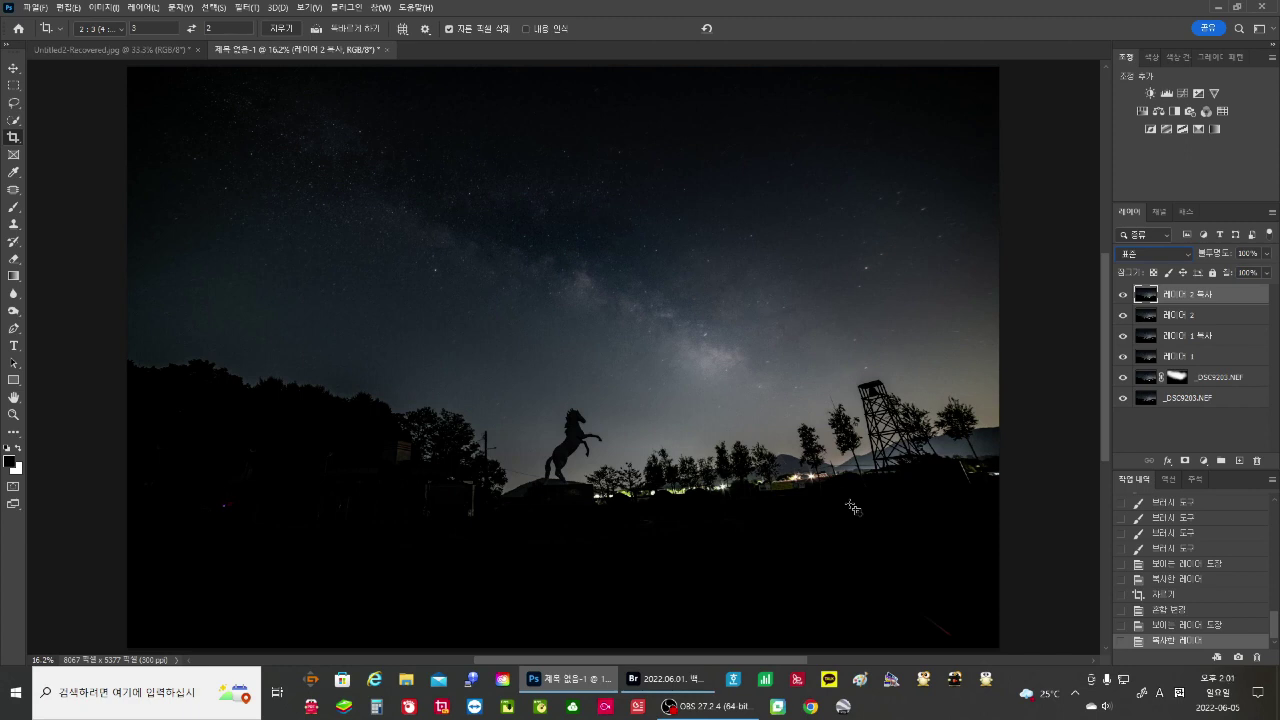
Step: With the Adaptive Wide Angle filter, draw a constraint along the horizon from the left tree line to the tower and fix it as horizontal
{"action": "key", "text": "ctrl"}
{"action": "key", "text": "alt+shift+ctrl+a"}
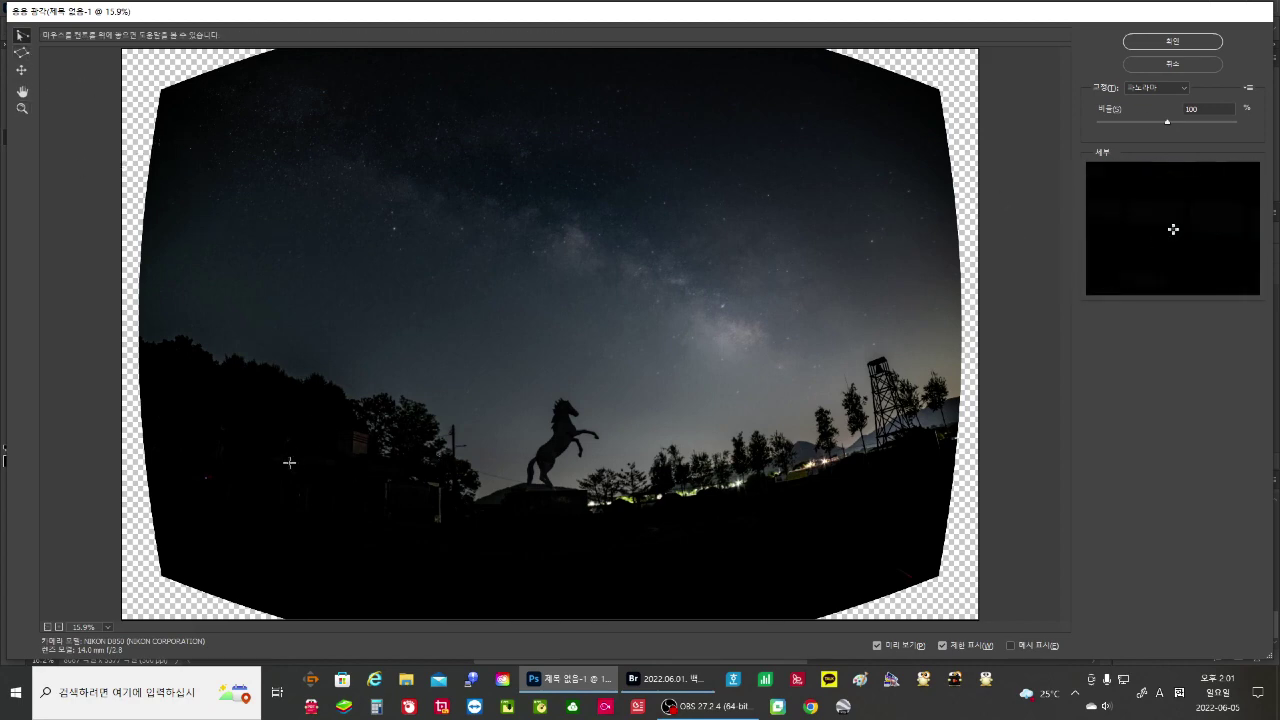
{"action": "left_click", "coordinate": [195, 461]}
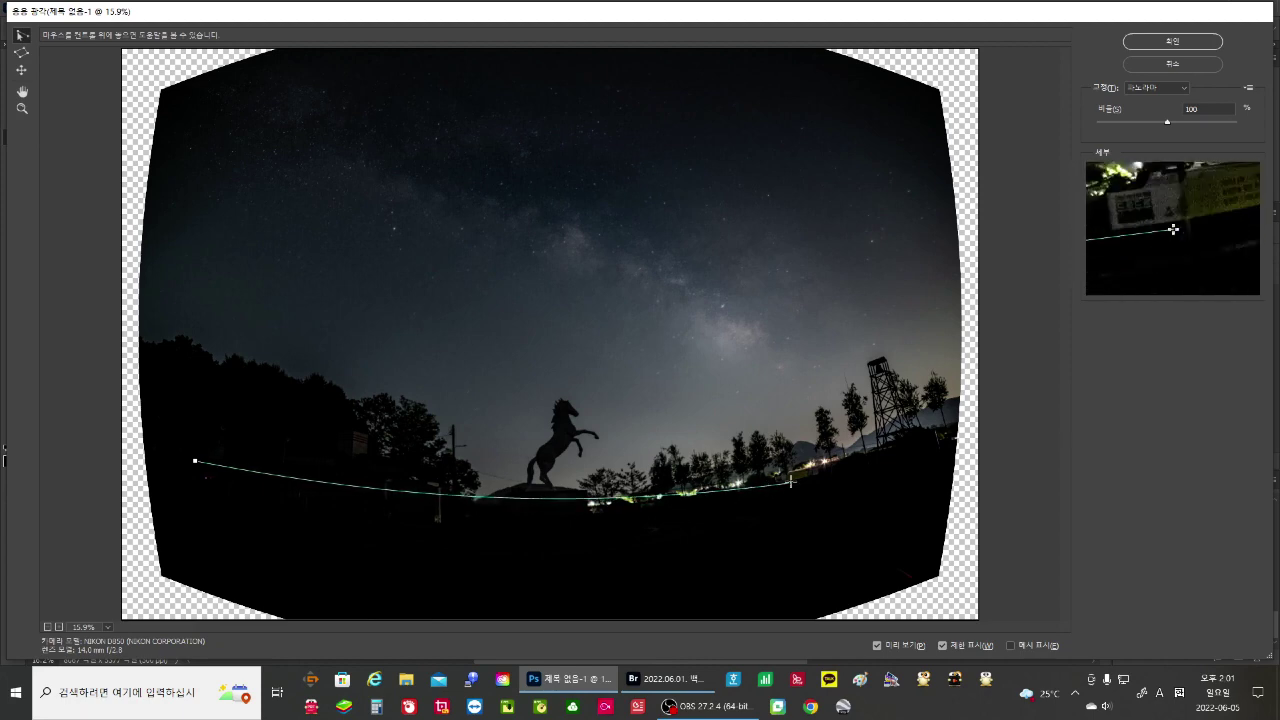
{"action": "left_click_drag", "start_coordinate": [942, 437], "coordinate": [940, 442]}
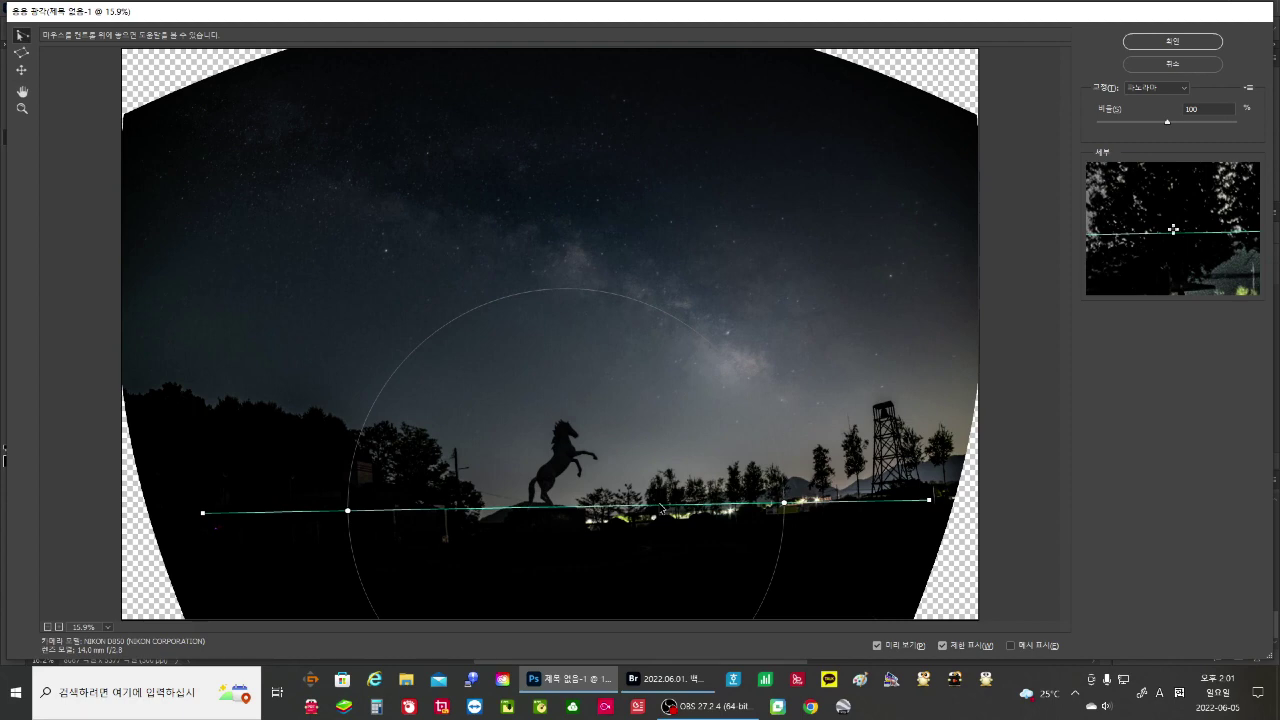
{"action": "right_click", "coordinate": [660, 509]}
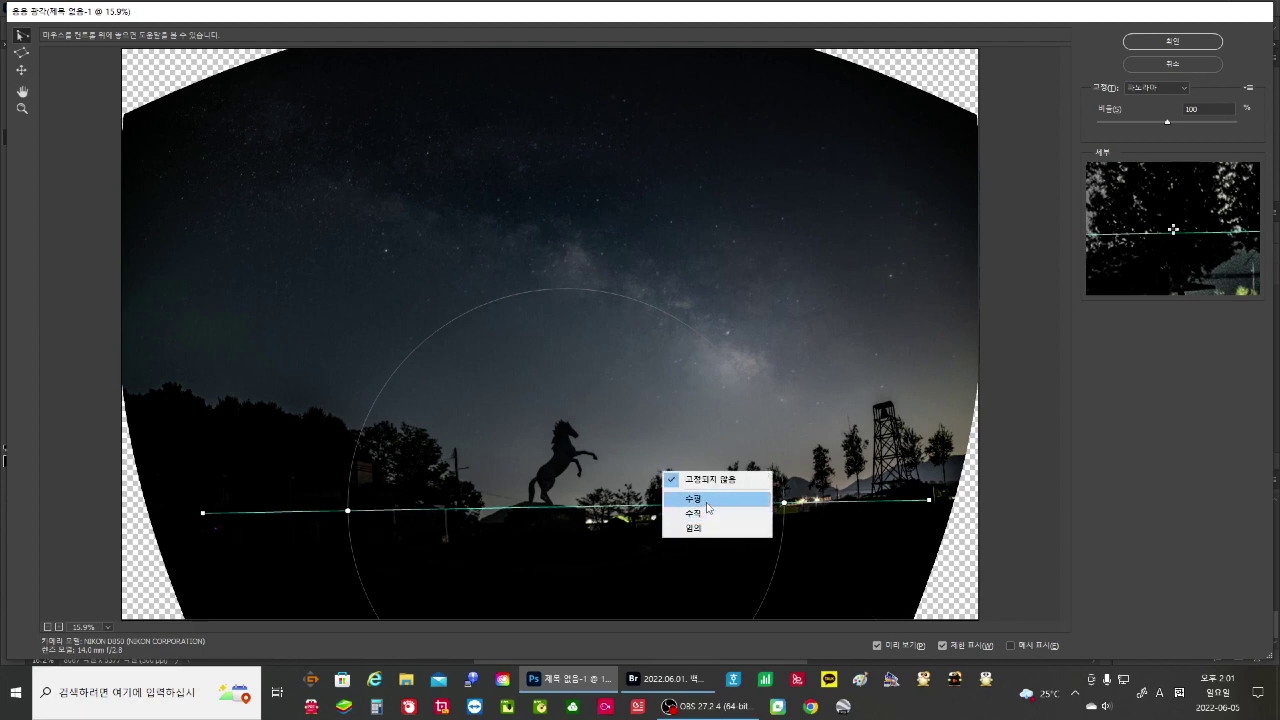
{"action": "left_click", "coordinate": [711, 506]}
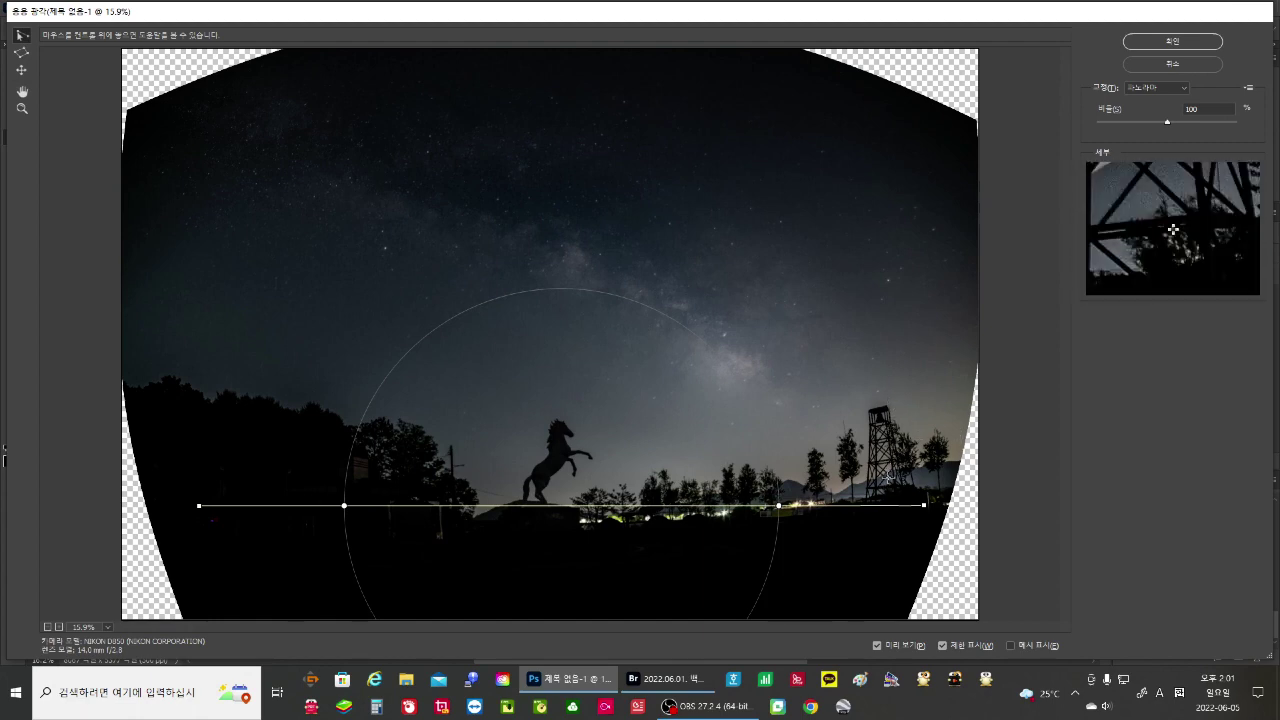
Step: Draw five upright constraint lines across the horizon: at the tower, the far-left trees, the utility pole, a tree beside the tower, and right of the horse
{"action": "left_click", "coordinate": [871, 375]}
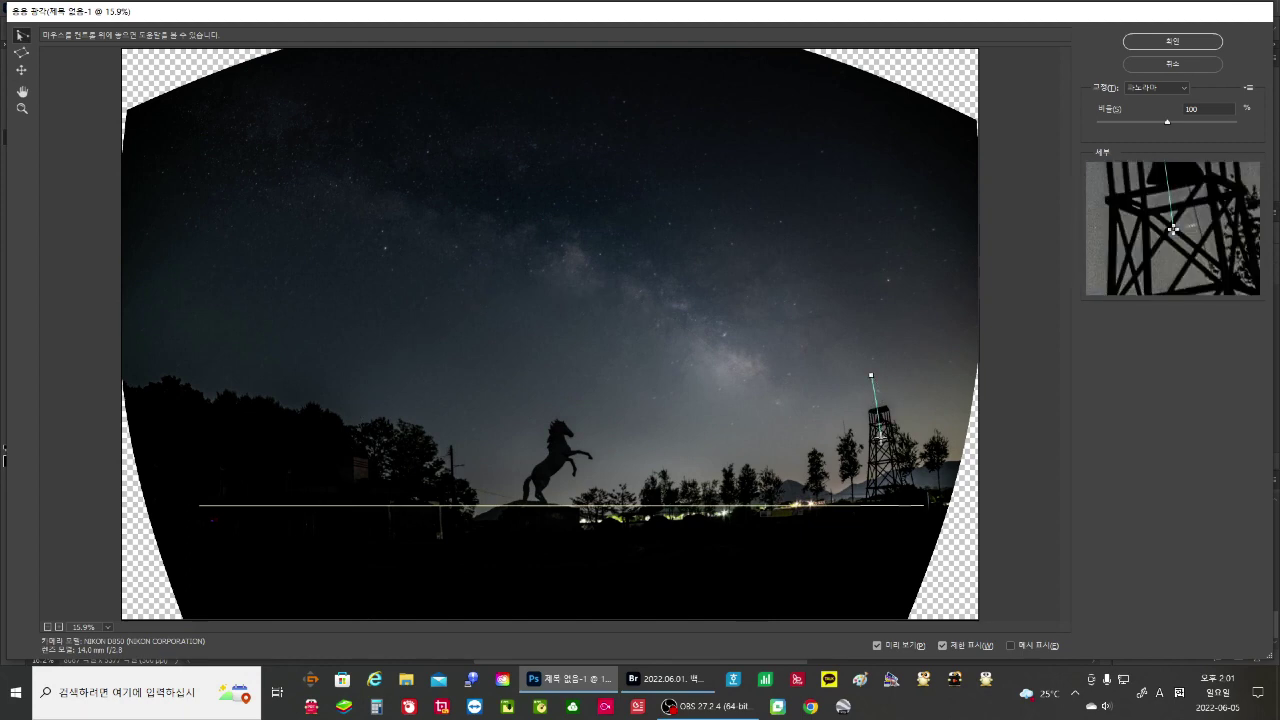
{"action": "left_click", "coordinate": [889, 530]}
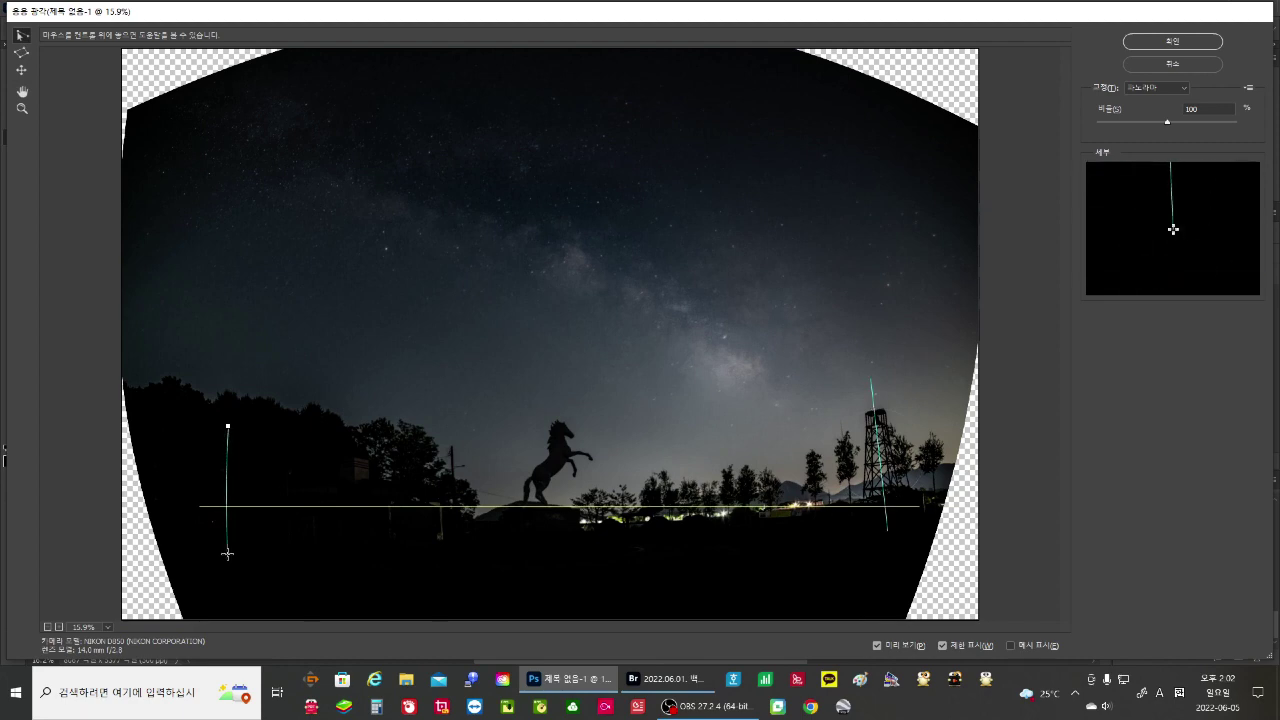
{"action": "left_click", "coordinate": [227, 553]}
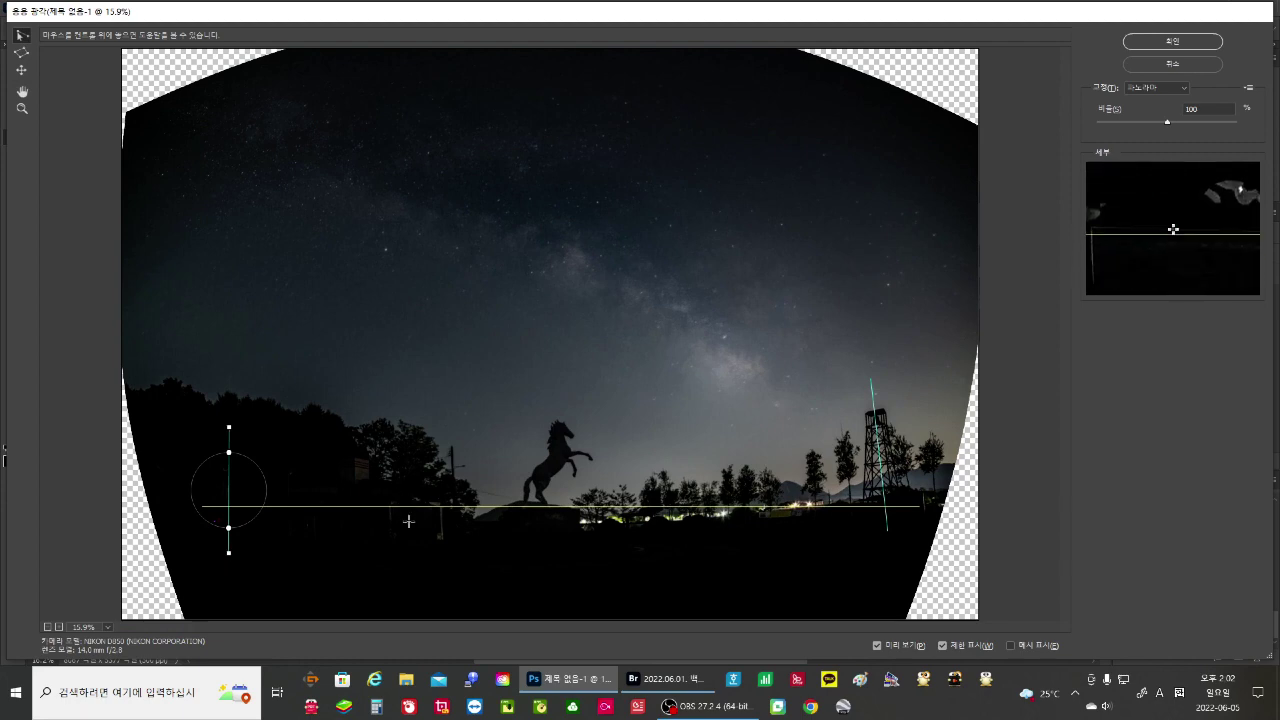
{"action": "left_click", "coordinate": [452, 436]}
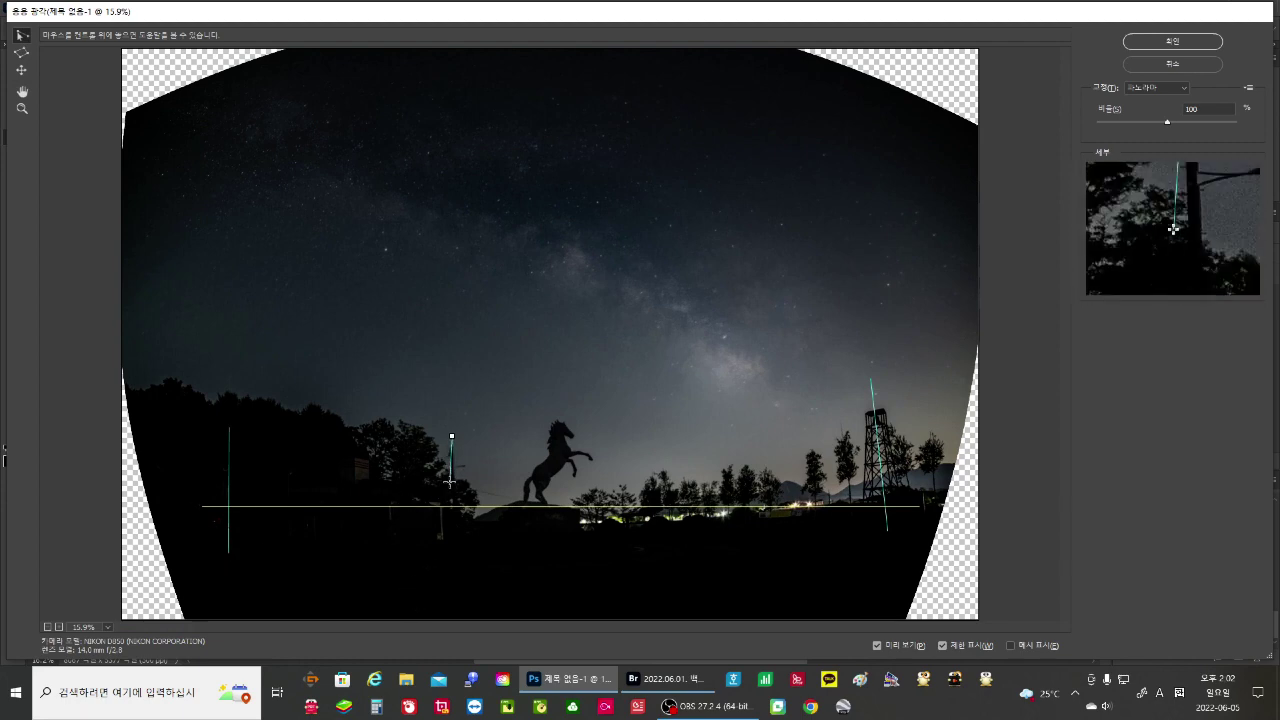
{"action": "left_click", "coordinate": [463, 570]}
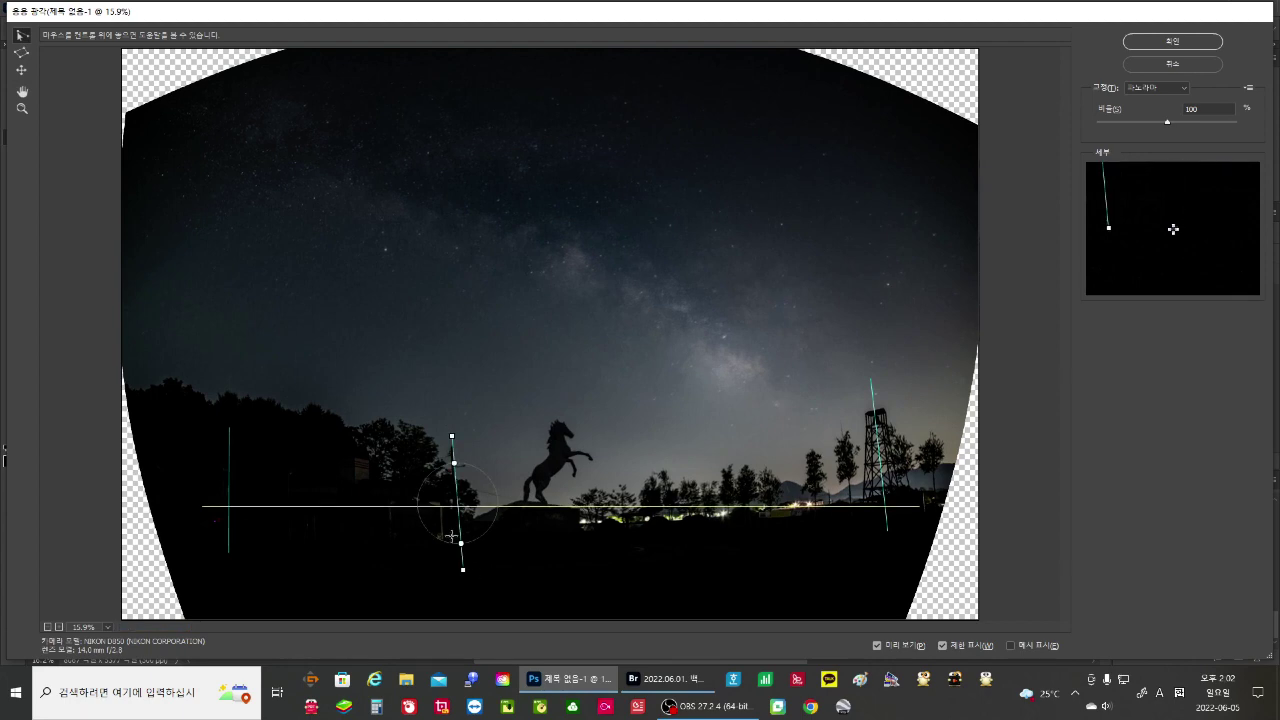
{"action": "left_click", "coordinate": [810, 433]}
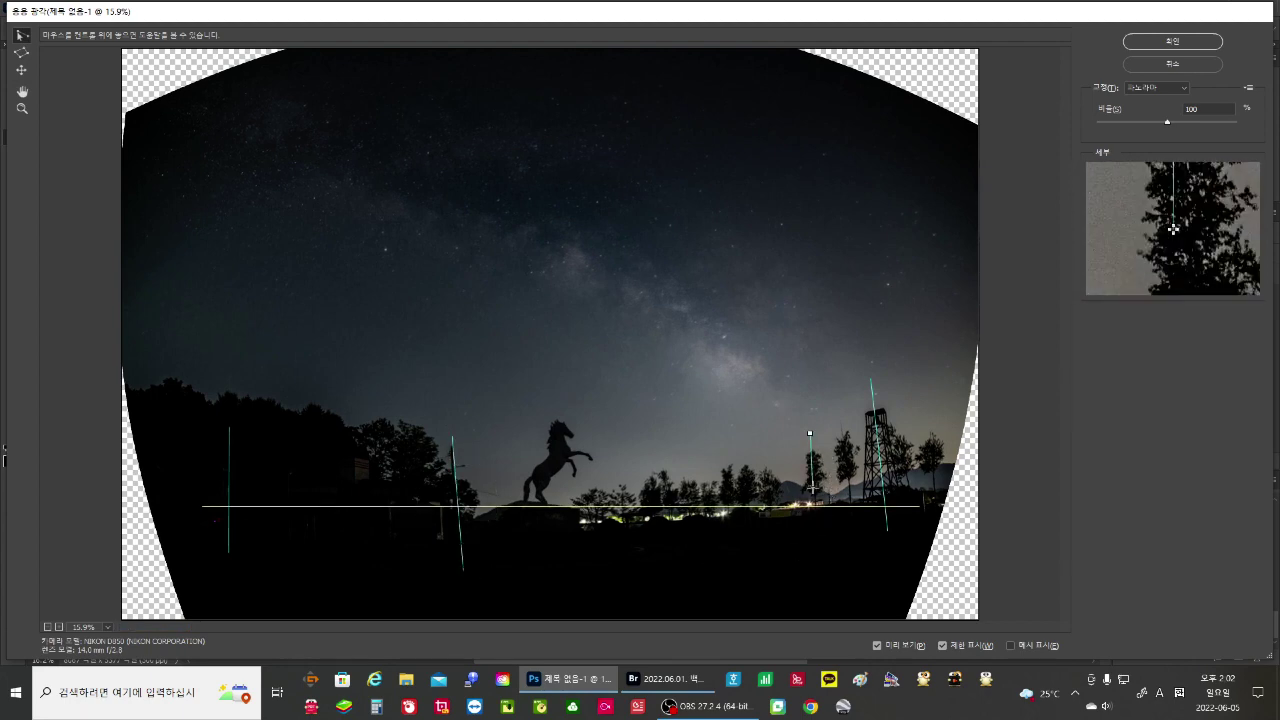
{"action": "left_click", "coordinate": [818, 562]}
{"action": "left_click", "coordinate": [661, 431]}
{"action": "left_click", "coordinate": [672, 561]}
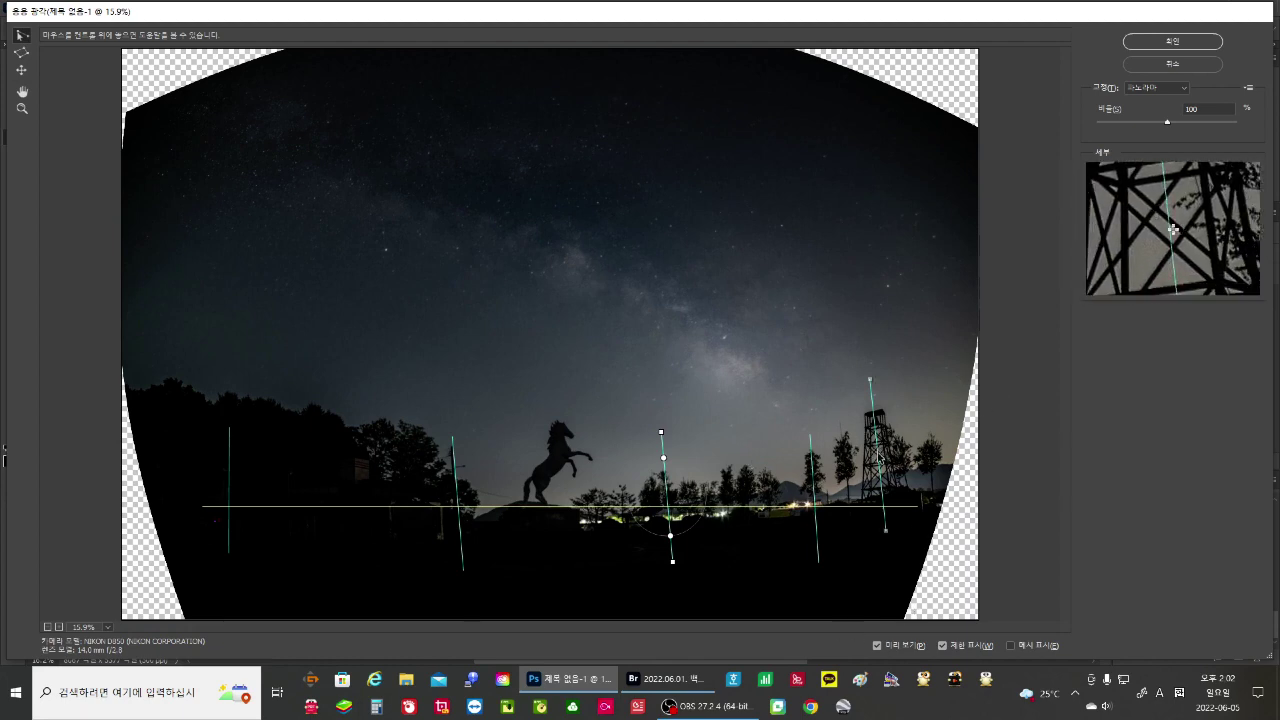
Step: Fix all five upright constraint lines as vertical, and apply the Adaptive Wide Angle correction
{"action": "right_click", "coordinate": [878, 457]}
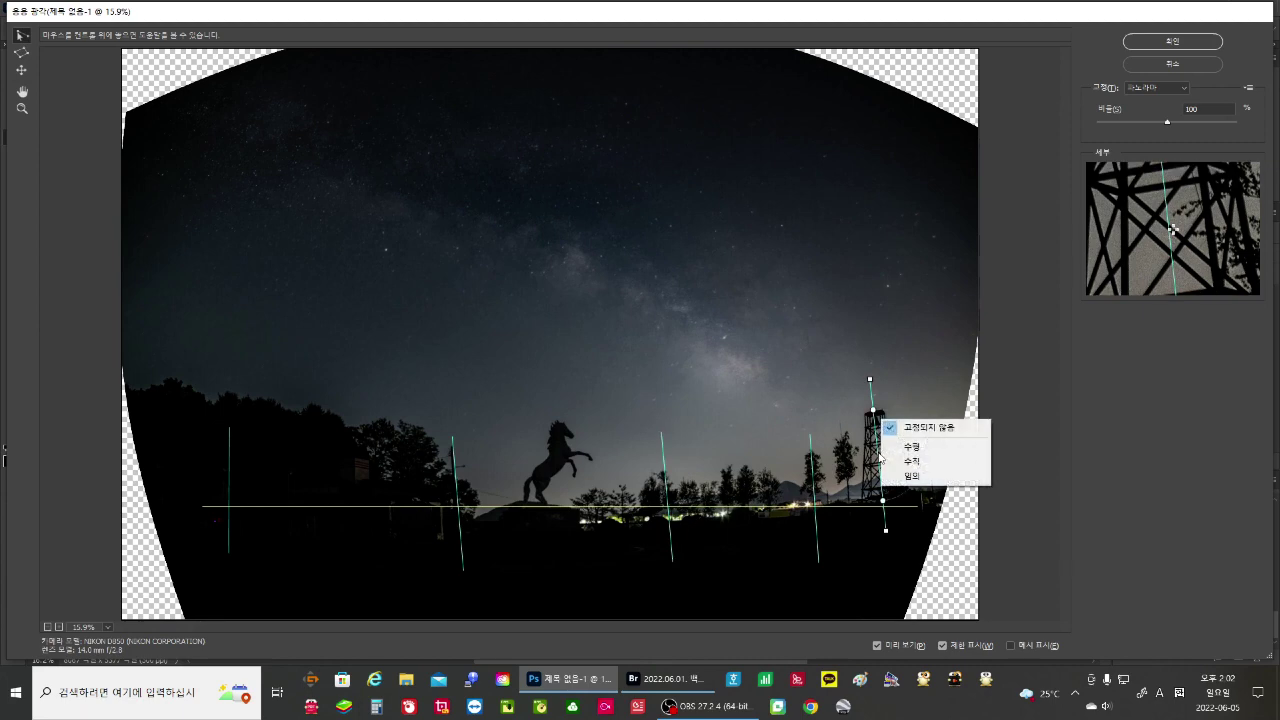
{"action": "left_click", "coordinate": [914, 463]}
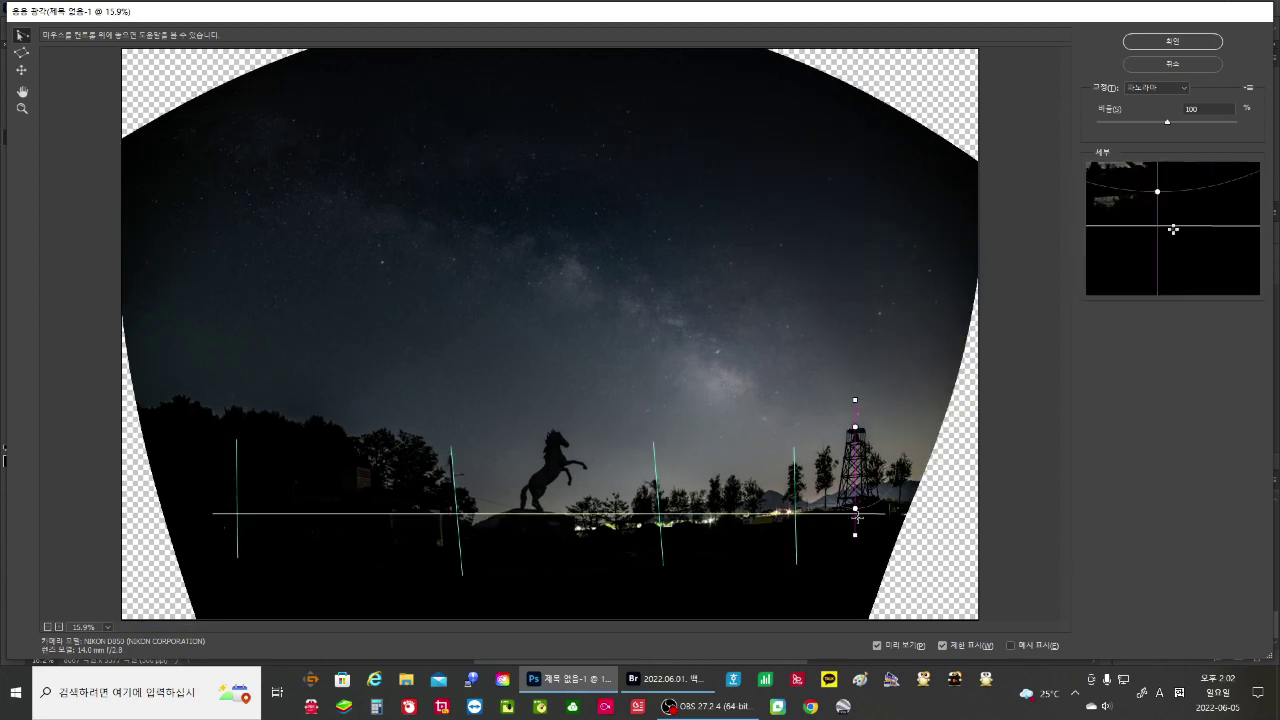
{"action": "right_click", "coordinate": [237, 503]}
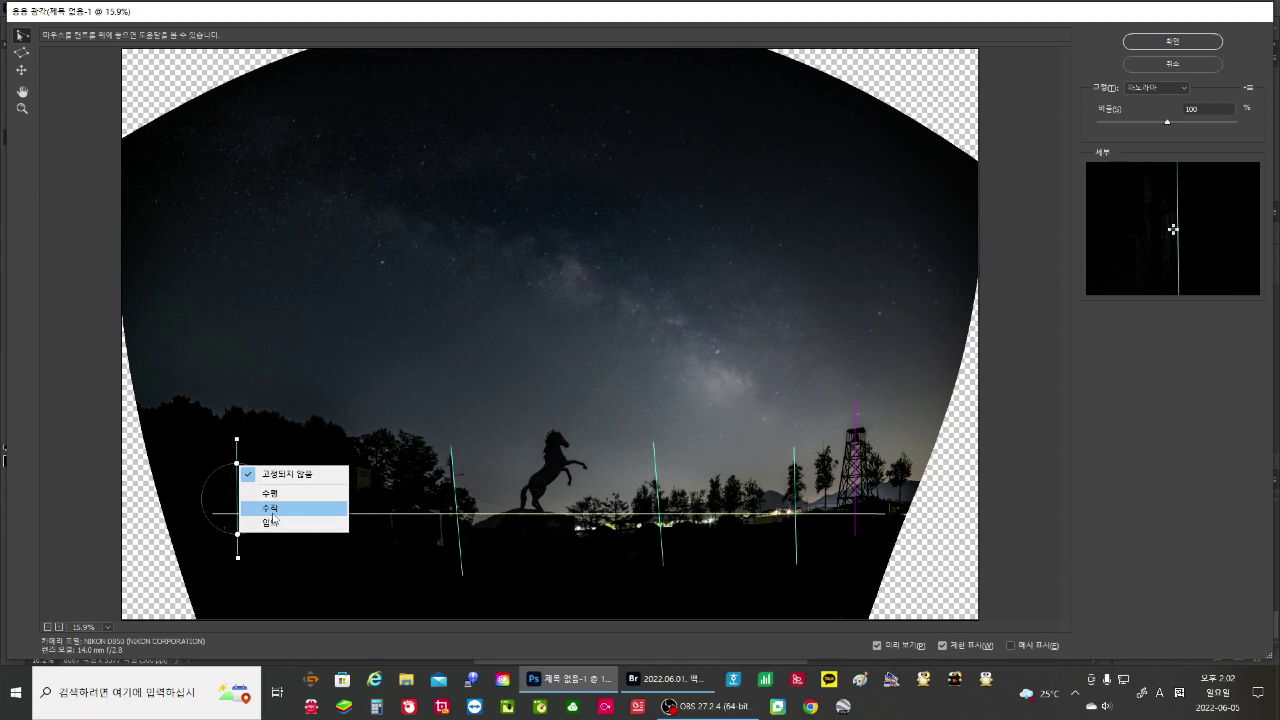
{"action": "left_click", "coordinate": [271, 512]}
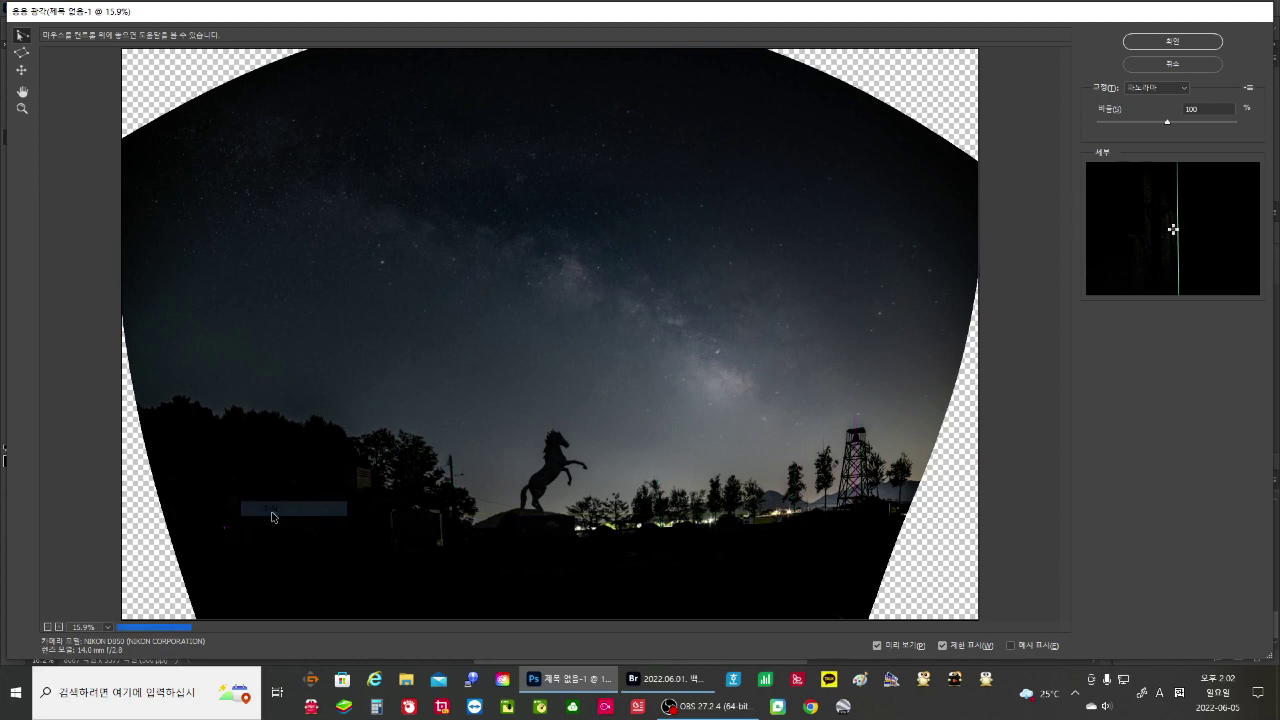
{"action": "right_click", "coordinate": [458, 508]}
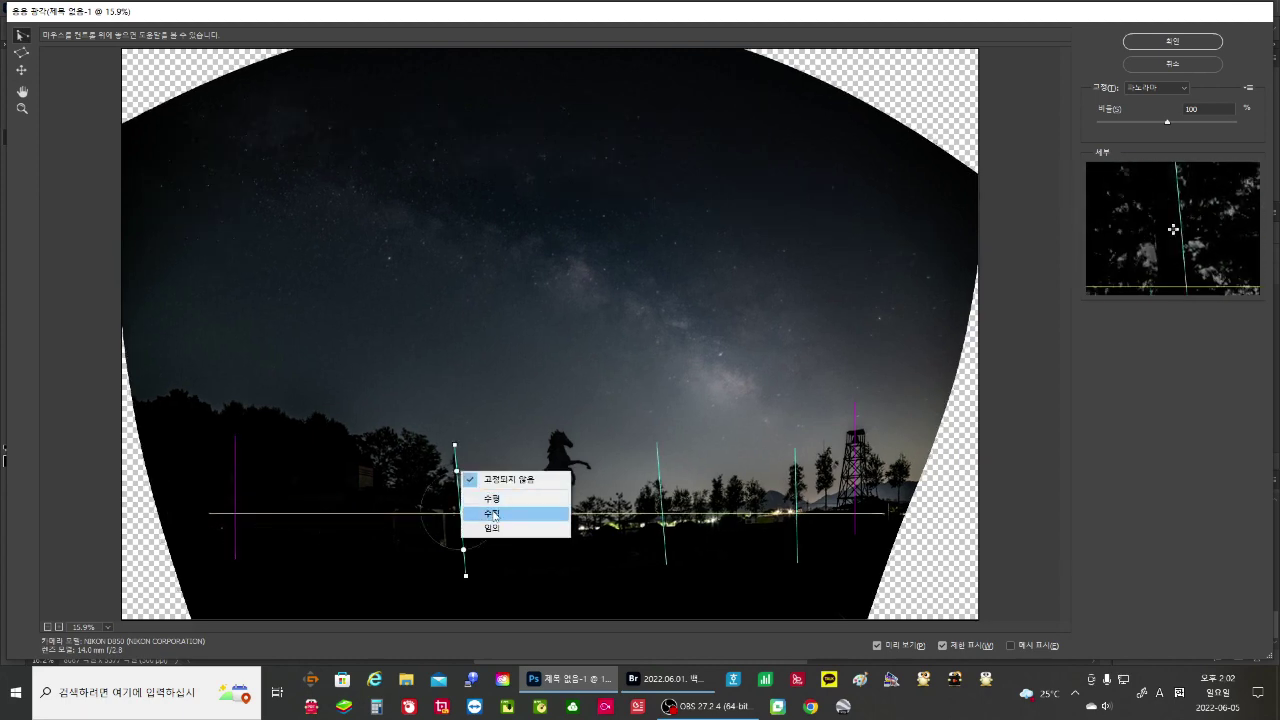
{"action": "left_click", "coordinate": [497, 514]}
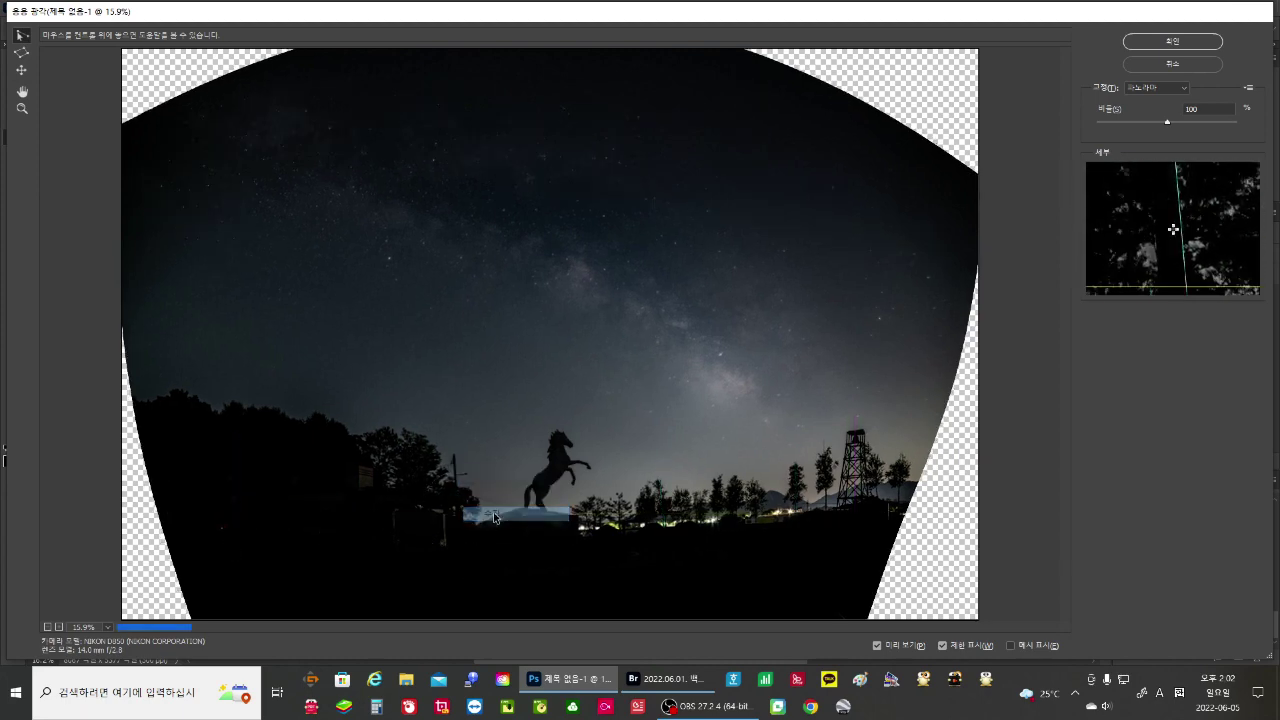
{"action": "right_click", "coordinate": [662, 508]}
{"action": "left_click", "coordinate": [695, 497]}
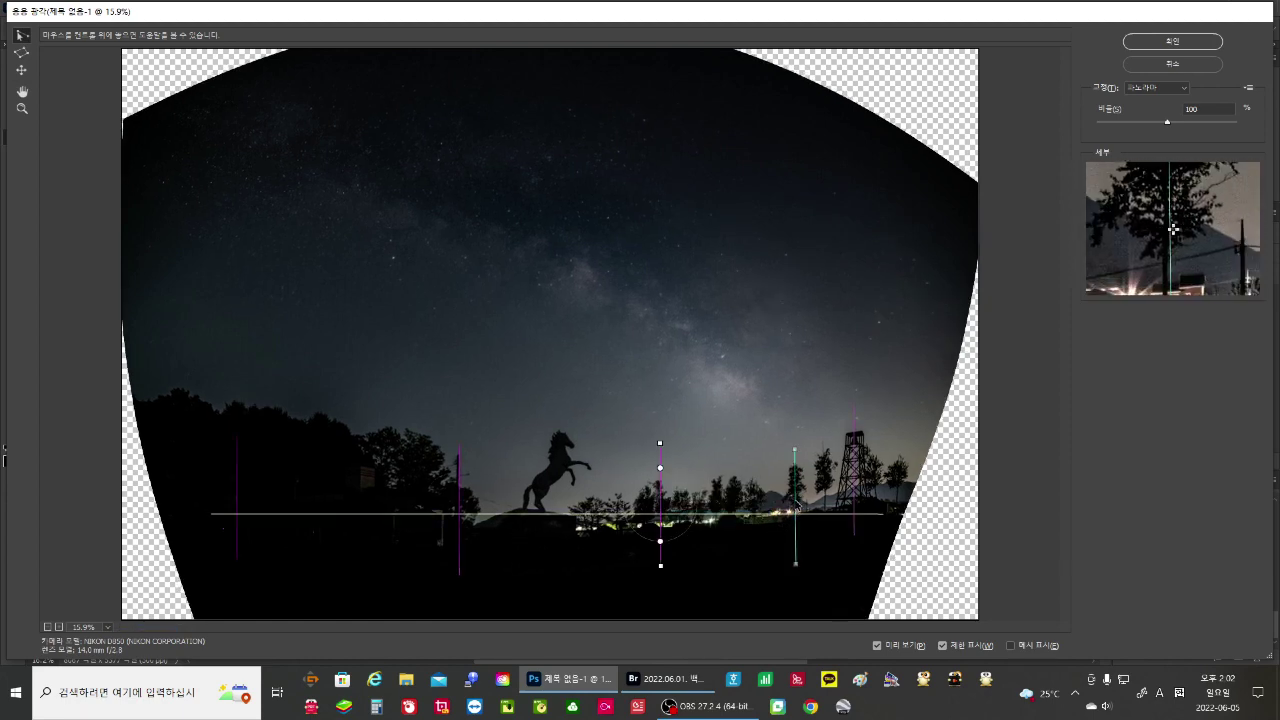
{"action": "right_click", "coordinate": [797, 504]}
{"action": "left_click", "coordinate": [826, 510]}
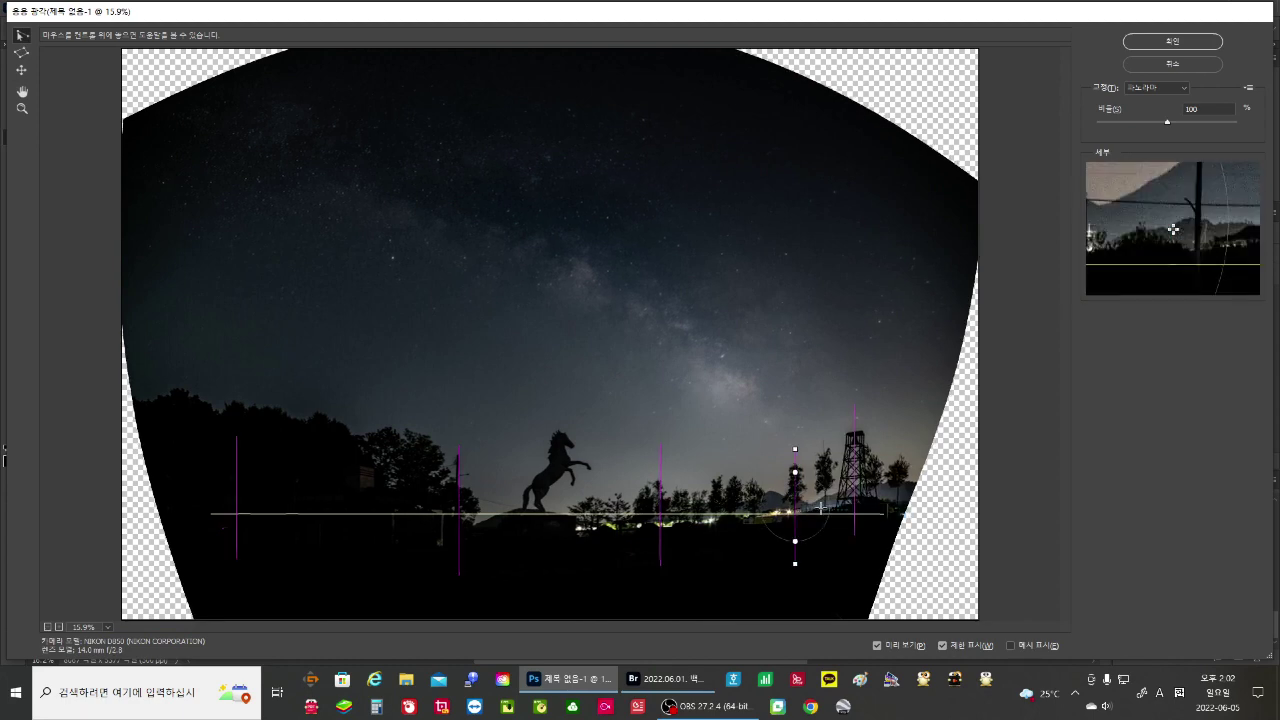
{"action": "mouse_move", "coordinate": [688, 688]}
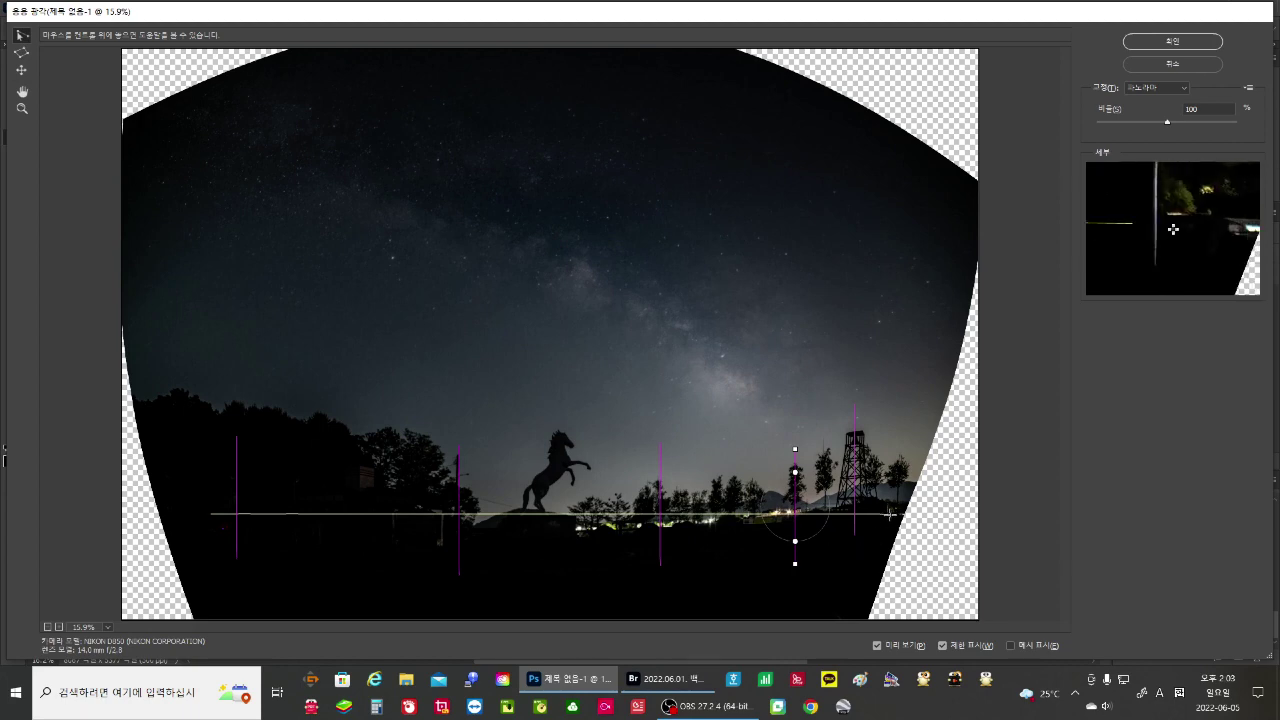
{"action": "left_click", "coordinate": [1176, 42]}
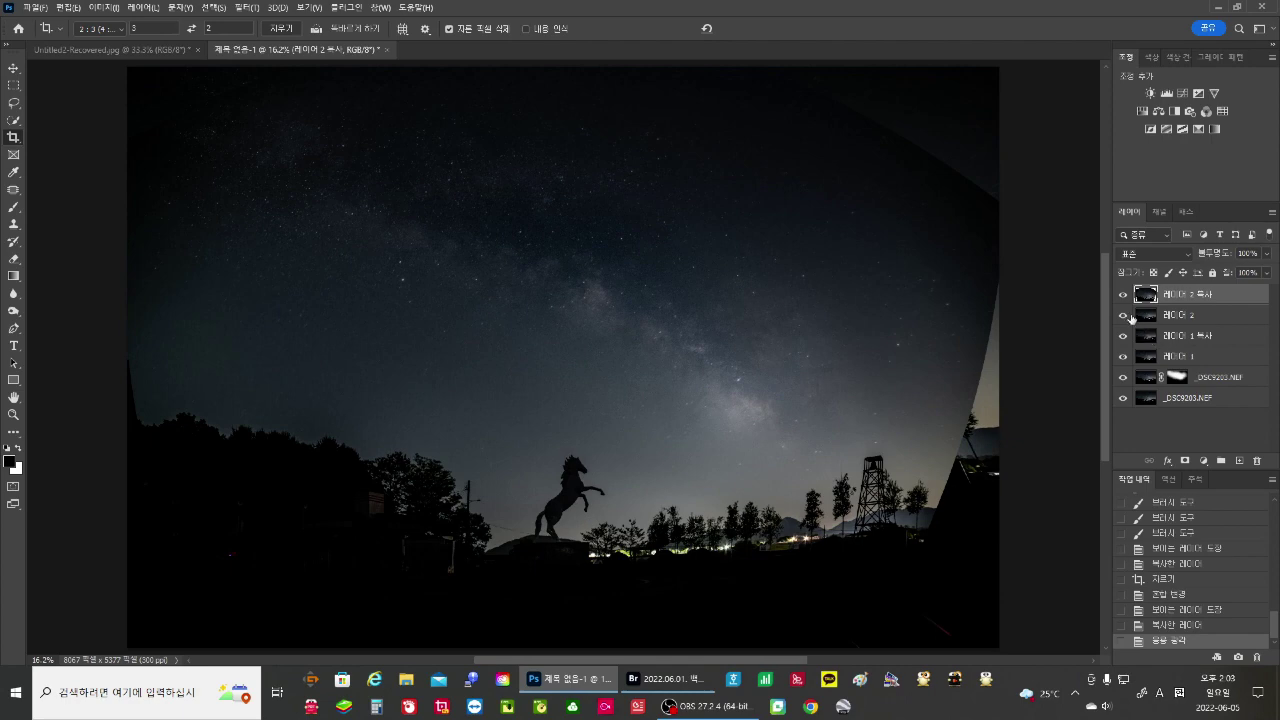
Step: Hide all layers below the corrected top layer, and select the transparent areas in all four corners, slightly overlapping the image edges
{"action": "left_click", "coordinate": [1123, 398]}
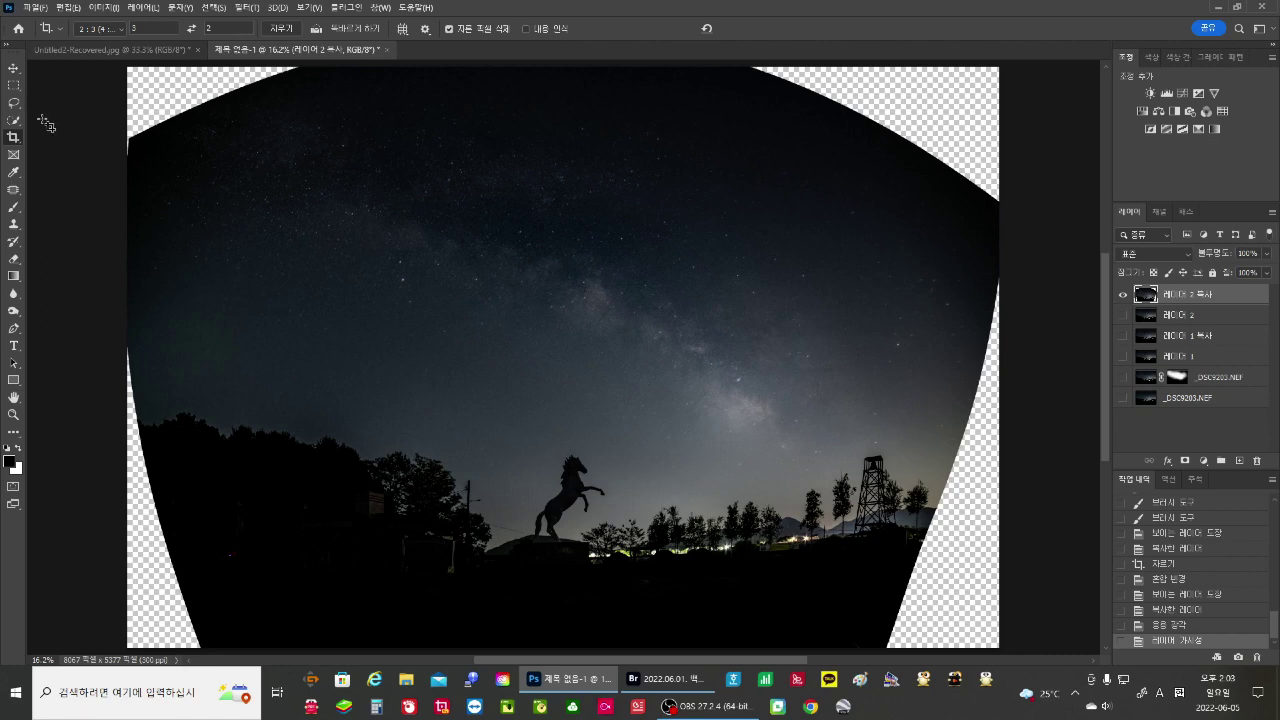
{"action": "left_click", "coordinate": [22, 104]}
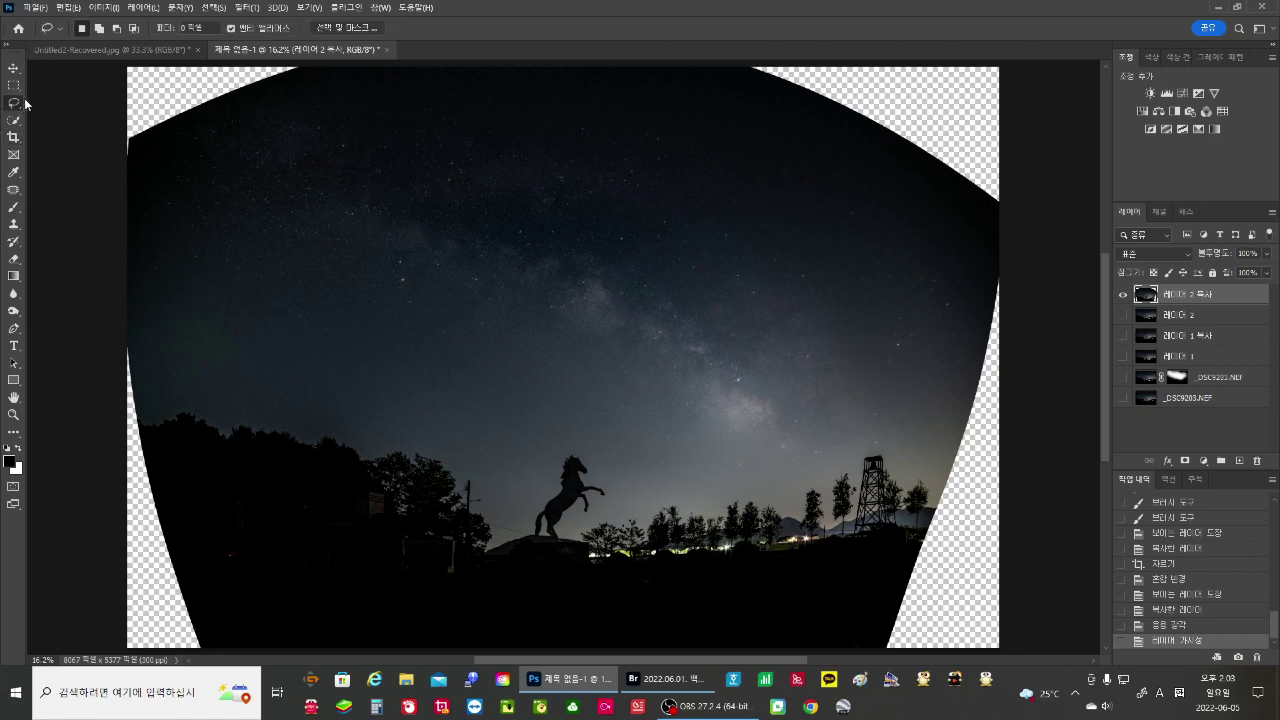
{"action": "mouse_move", "coordinate": [257, 98]}
{"action": "left_mouse_down"}
{"action": "mouse_move", "coordinate": [131, 170]}
{"action": "mouse_move", "coordinate": [94, 68]}
{"action": "mouse_move", "coordinate": [131, 26]}
{"action": "mouse_move", "coordinate": [320, 87]}
{"action": "mouse_move", "coordinate": [350, 73]}
{"action": "mouse_move", "coordinate": [350, 58]}
{"action": "mouse_move", "coordinate": [264, 104]}
{"action": "left_mouse_up"}
{"action": "mouse_move", "coordinate": [745, 67]}
{"action": "left_mouse_down"}
{"action": "mouse_move", "coordinate": [785, 106]}
{"action": "mouse_move", "coordinate": [909, 154]}
{"action": "mouse_move", "coordinate": [962, 206]}
{"action": "mouse_move", "coordinate": [1033, 237]}
{"action": "mouse_move", "coordinate": [1086, 151]}
{"action": "mouse_move", "coordinate": [1100, 86]}
{"action": "mouse_move", "coordinate": [1058, 43]}
{"action": "mouse_move", "coordinate": [869, 13]}
{"action": "mouse_move", "coordinate": [728, 22]}
{"action": "left_mouse_up"}
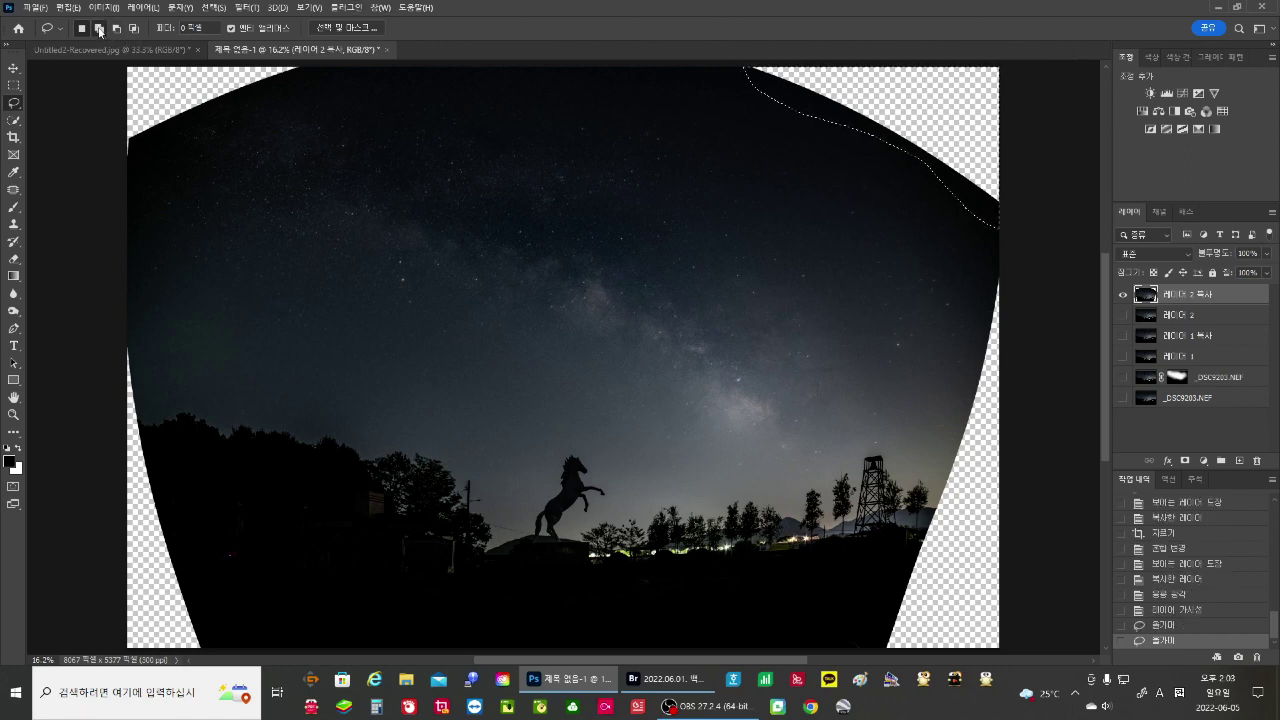
{"action": "left_click", "coordinate": [99, 28]}
{"action": "left_click_drag", "start_coordinate": [316, 62], "coordinate": [128, 155]}
{"action": "key", "text": "j"}
{"action": "left_click_drag", "start_coordinate": [749, 69], "coordinate": [995, 212]}
{"action": "mouse_move", "coordinate": [1042, 174]}
{"action": "left_mouse_down"}
{"action": "mouse_move", "coordinate": [1051, 70]}
{"action": "mouse_move", "coordinate": [1028, 57]}
{"action": "mouse_move", "coordinate": [732, 43]}
{"action": "left_mouse_up"}
{"action": "mouse_move", "coordinate": [998, 270]}
{"action": "left_mouse_down"}
{"action": "mouse_move", "coordinate": [966, 416]}
{"action": "mouse_move", "coordinate": [884, 636]}
{"action": "mouse_move", "coordinate": [893, 655]}
{"action": "mouse_move", "coordinate": [1017, 663]}
{"action": "mouse_move", "coordinate": [1036, 633]}
{"action": "mouse_move", "coordinate": [1053, 438]}
{"action": "mouse_move", "coordinate": [1030, 300]}
{"action": "left_mouse_up"}
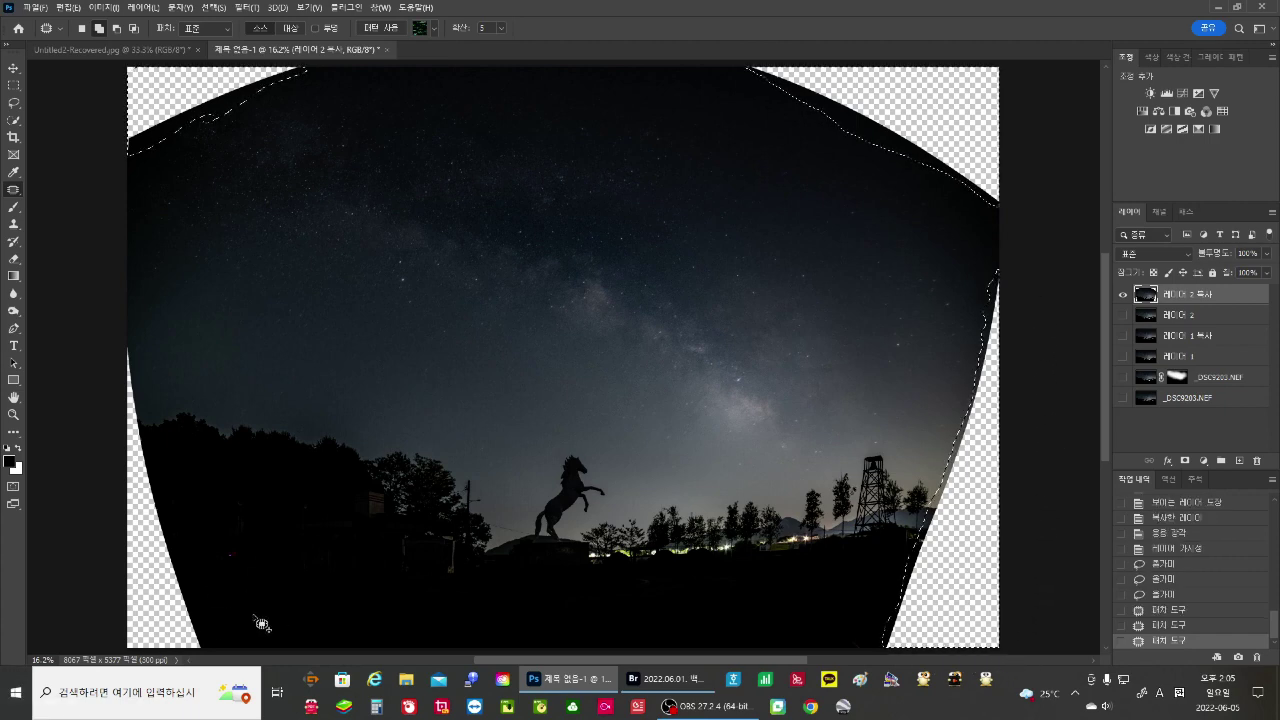
{"action": "mouse_move", "coordinate": [132, 340]}
{"action": "left_mouse_down"}
{"action": "mouse_move", "coordinate": [180, 474]}
{"action": "mouse_move", "coordinate": [220, 656]}
{"action": "mouse_move", "coordinate": [124, 662]}
{"action": "mouse_move", "coordinate": [100, 620]}
{"action": "mouse_move", "coordinate": [67, 450]}
{"action": "mouse_move", "coordinate": [73, 347]}
{"action": "mouse_move", "coordinate": [56, 354]}
{"action": "left_mouse_up"}
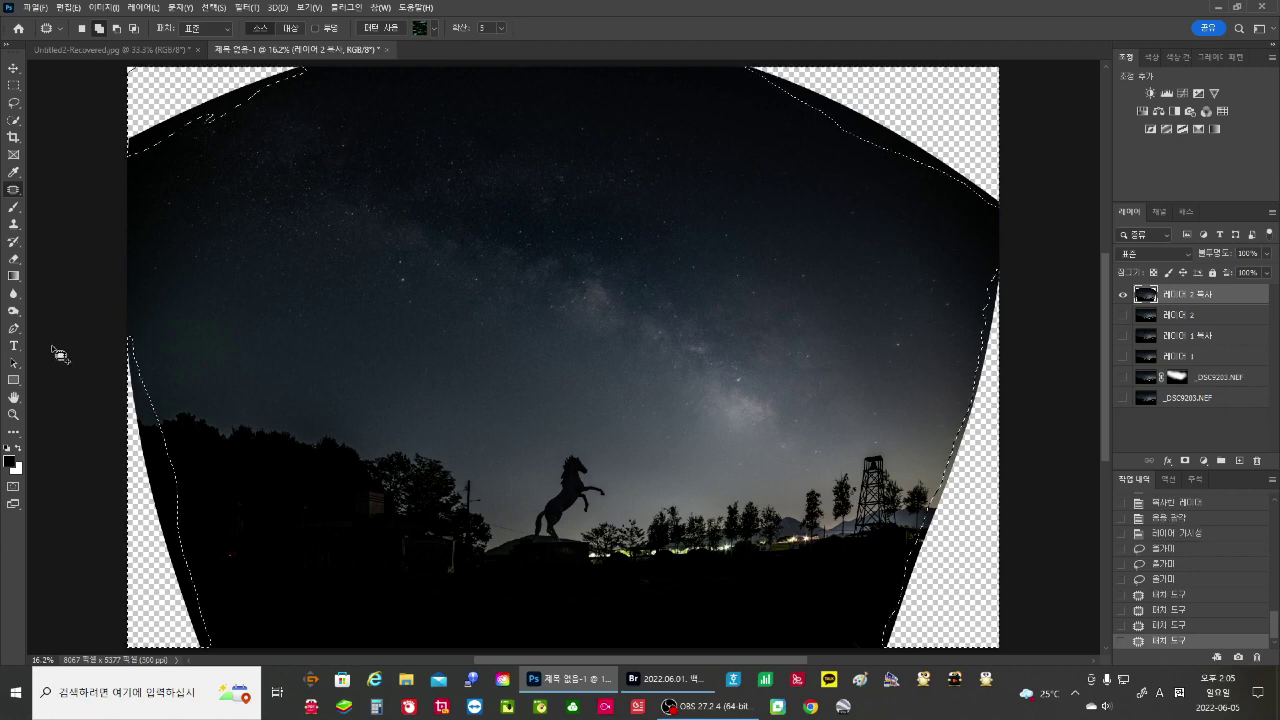
Step: Fill the selected corners with Content-Aware at 100% opacity and color adaptation on, and clear the selection
{"action": "key", "text": "shift+F5"}
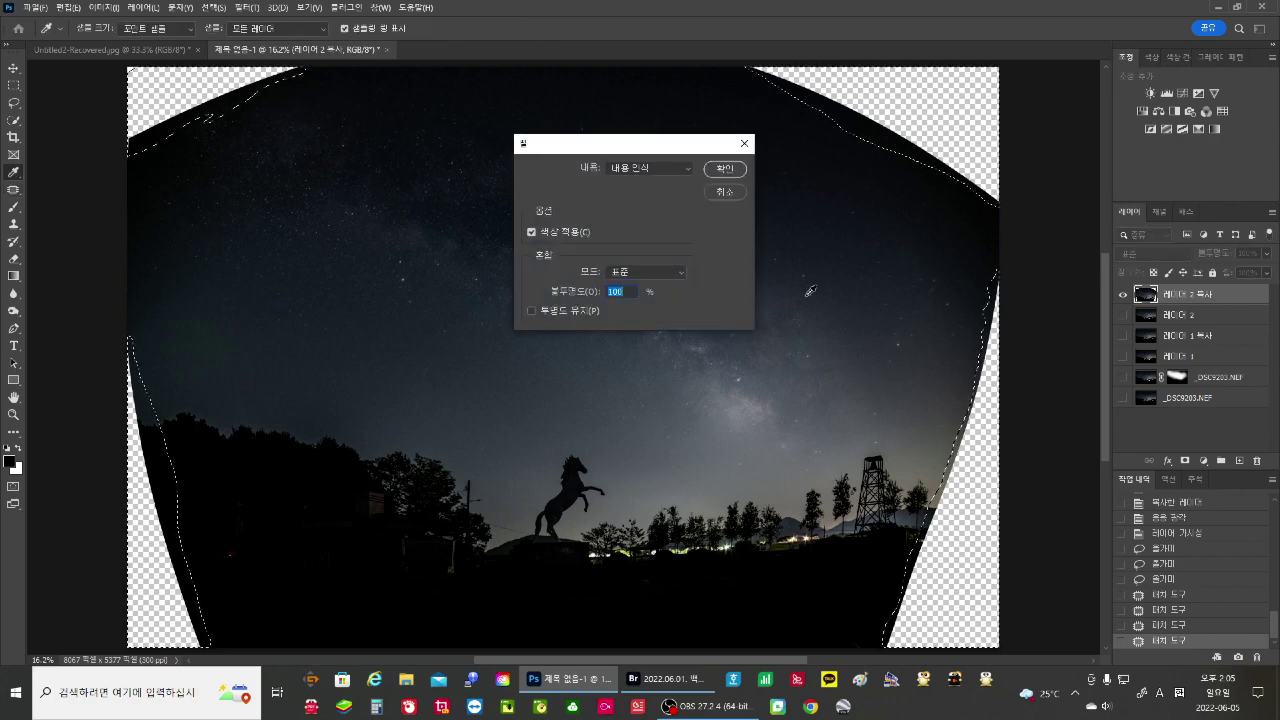
{"action": "left_click", "coordinate": [725, 170]}
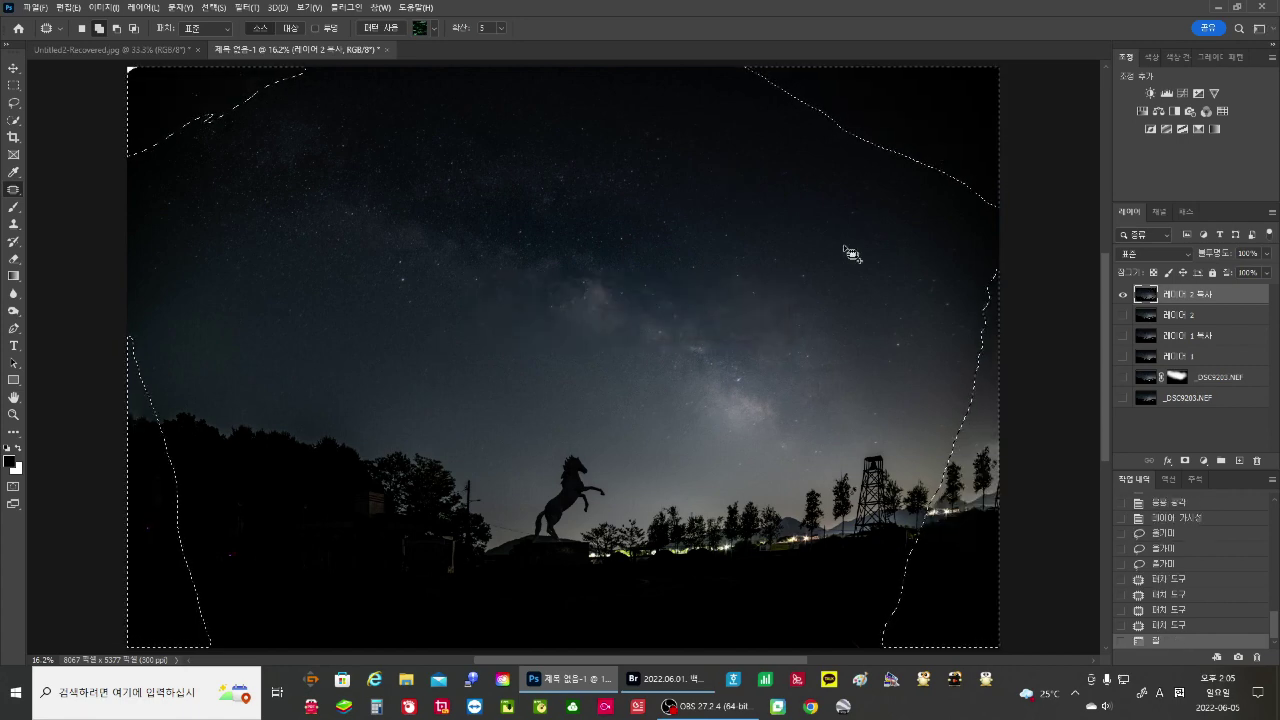
{"action": "key", "text": "ctrl+d"}
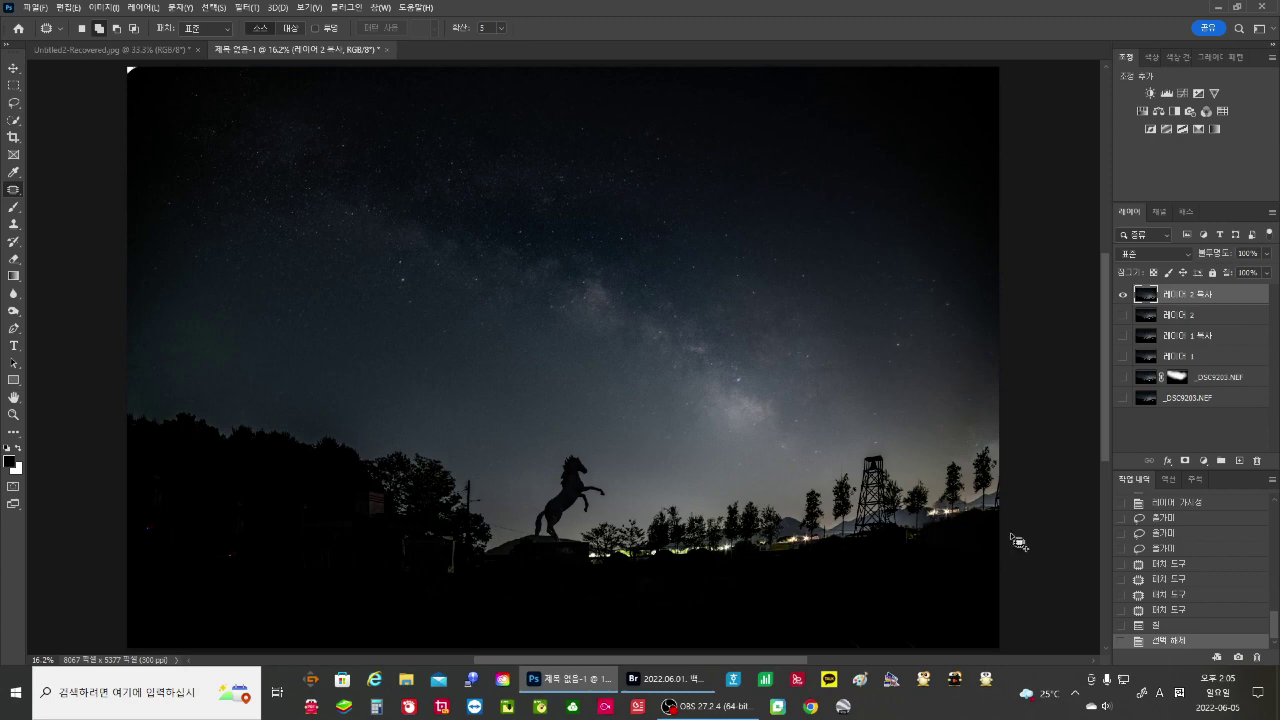
Step: Crop the image at a 3:2 ratio to about 7455 x 4970 pixels, cutting off the unfilled upper-left corner and trimming more sky
{"action": "left_click", "coordinate": [14, 138]}
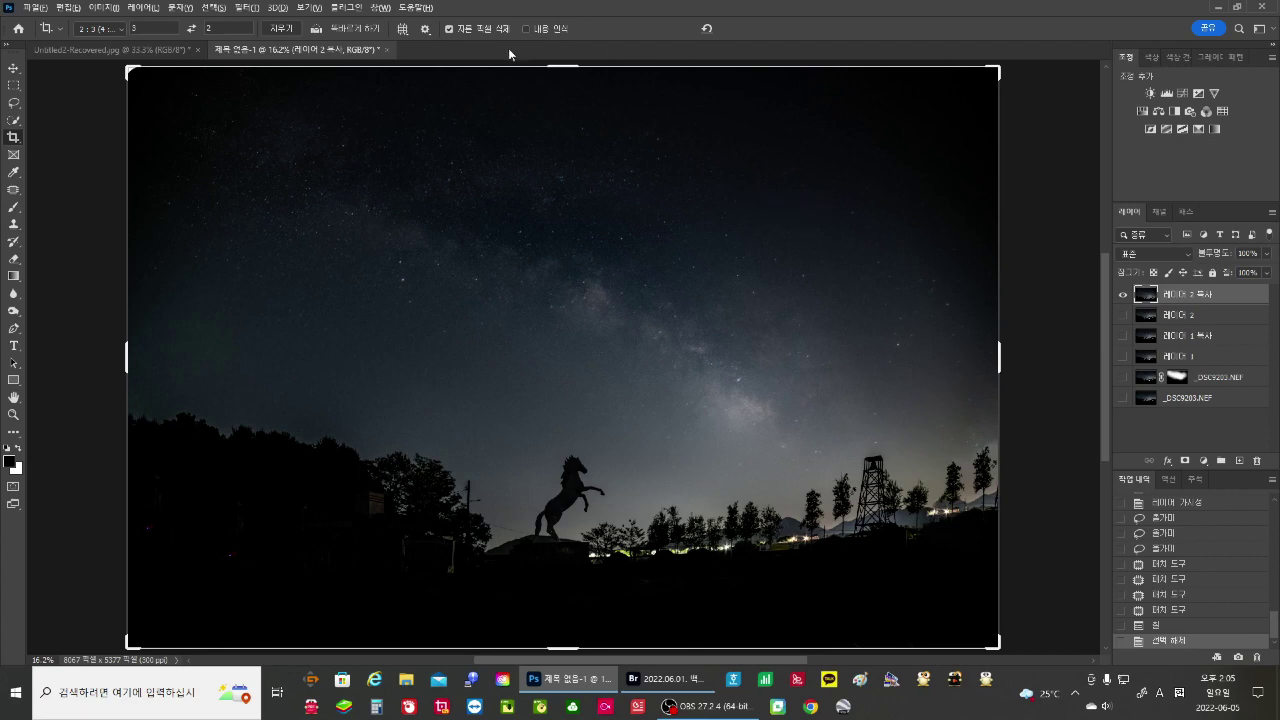
{"action": "left_click_drag", "start_coordinate": [557, 65], "coordinate": [561, 90]}
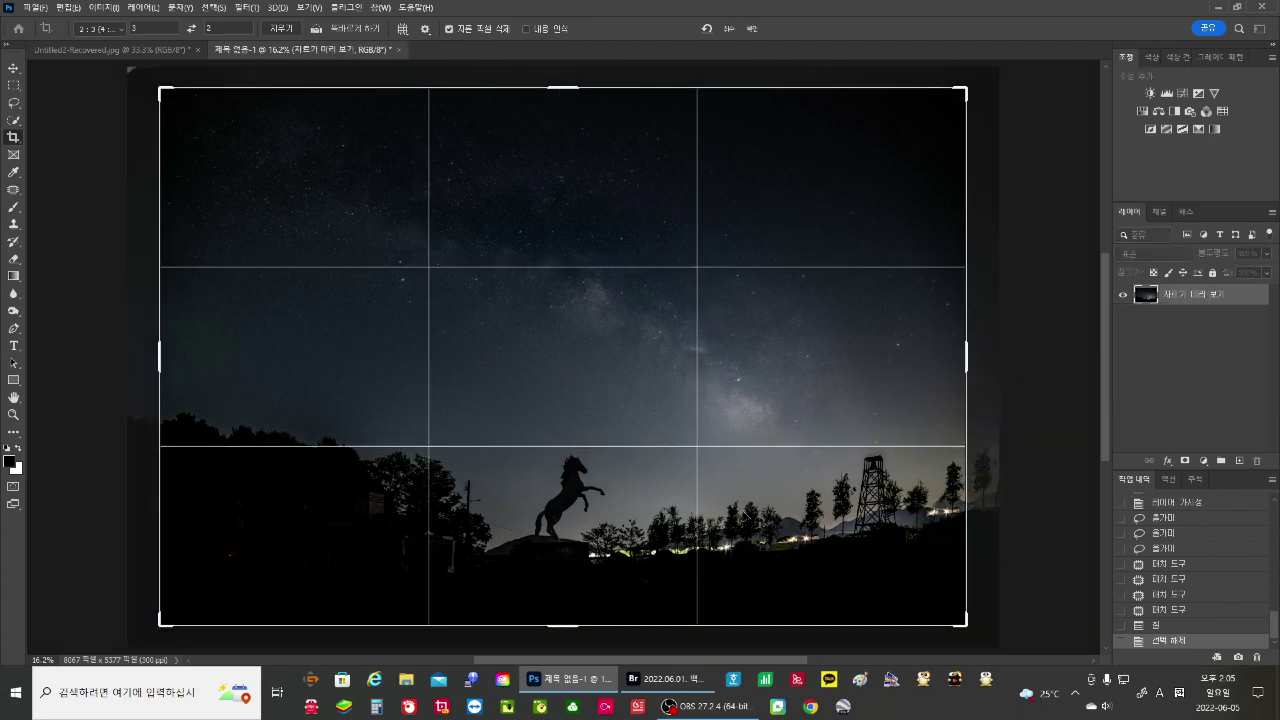
{"action": "left_click_drag", "start_coordinate": [603, 560], "coordinate": [623, 512]}
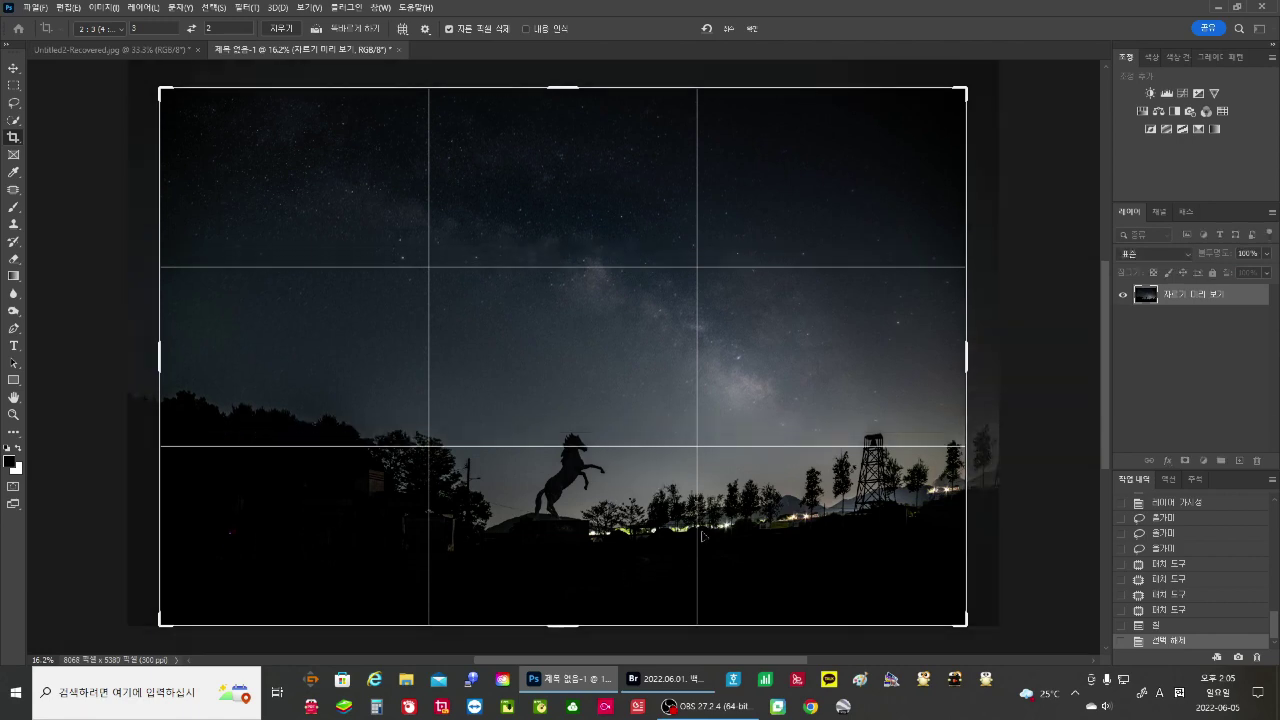
{"action": "left_click", "coordinate": [751, 28]}
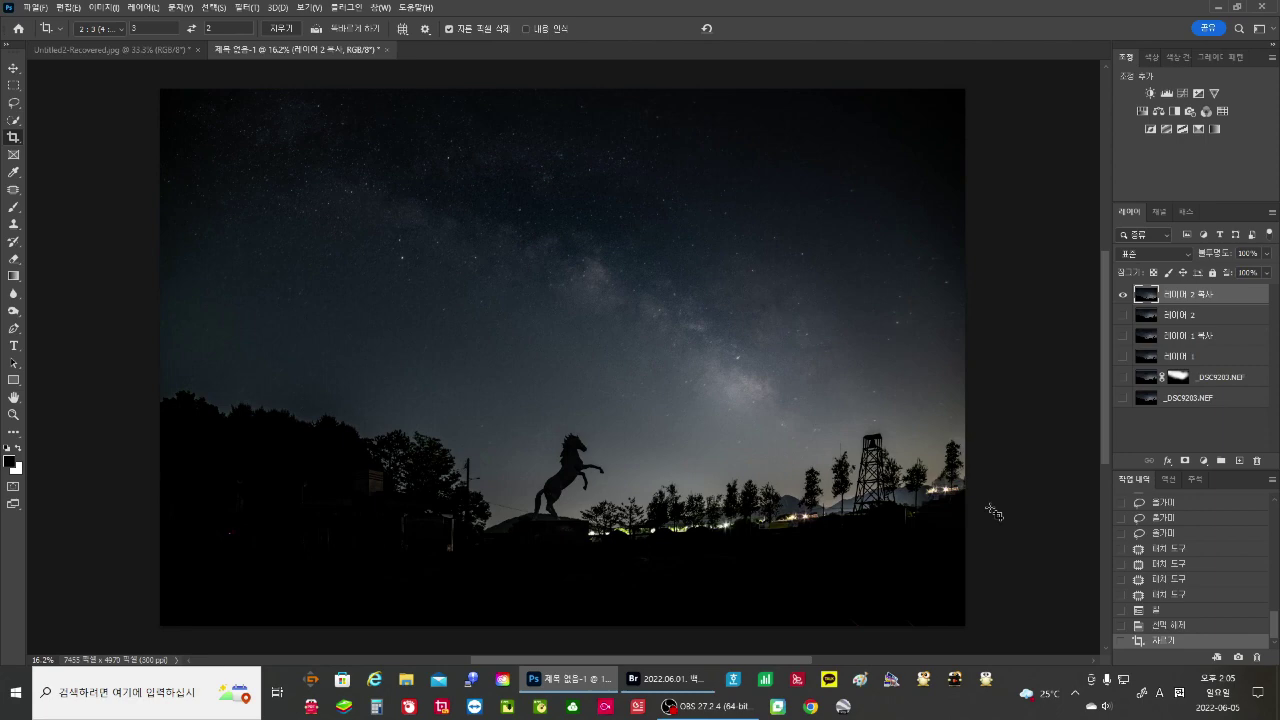
Step: Duplicate the cropped top layer and set the copy's blend mode to Soft Light
{"action": "key", "text": "ctrl+j"}
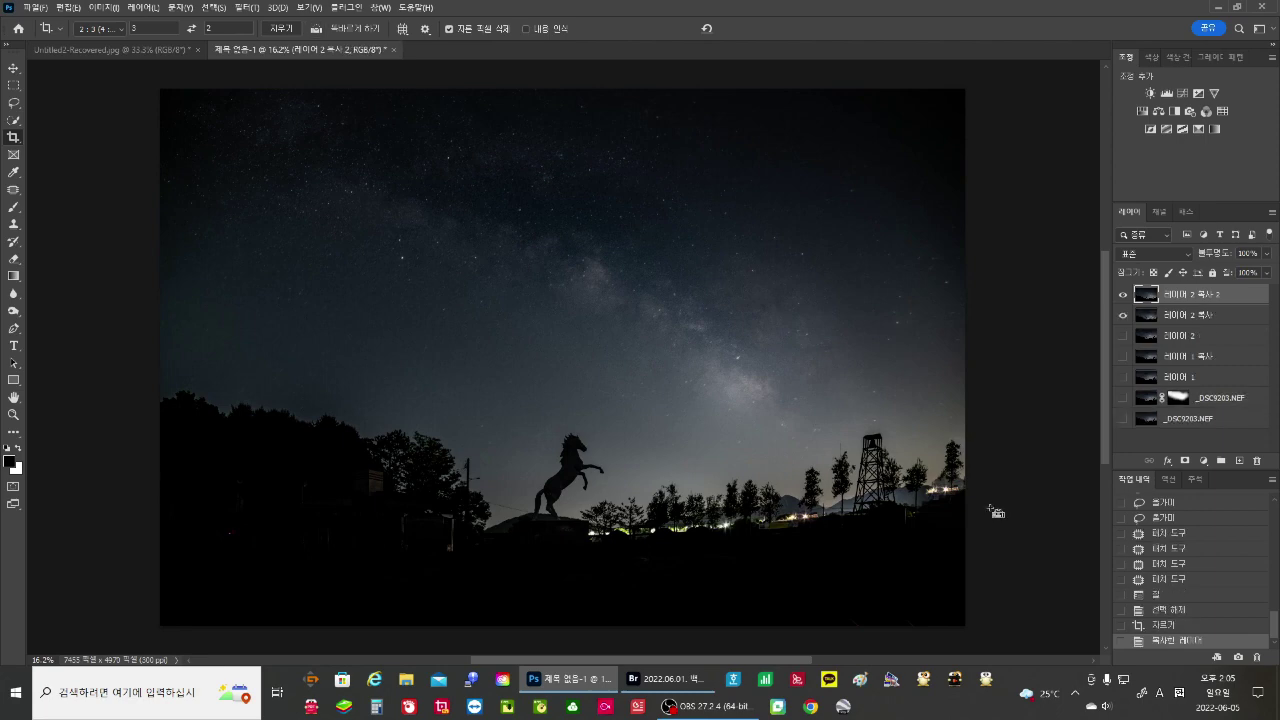
{"action": "left_click", "coordinate": [1155, 254]}
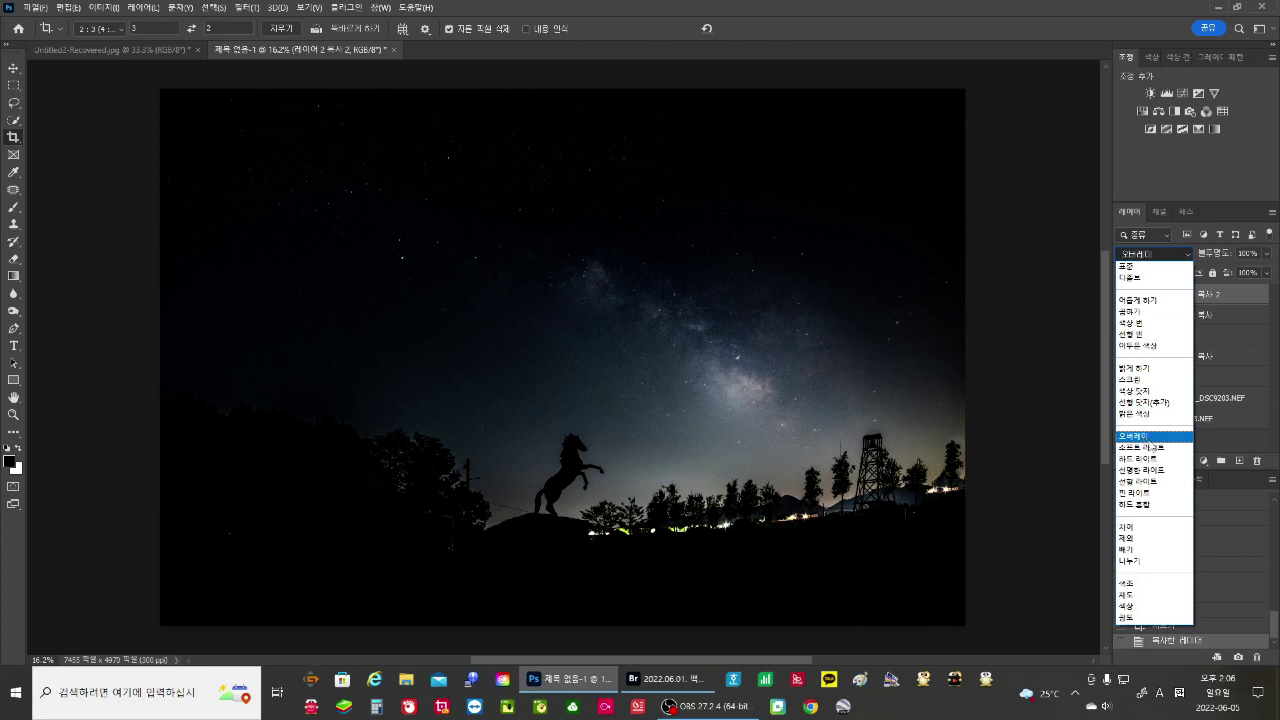
{"action": "left_click", "coordinate": [1150, 448]}
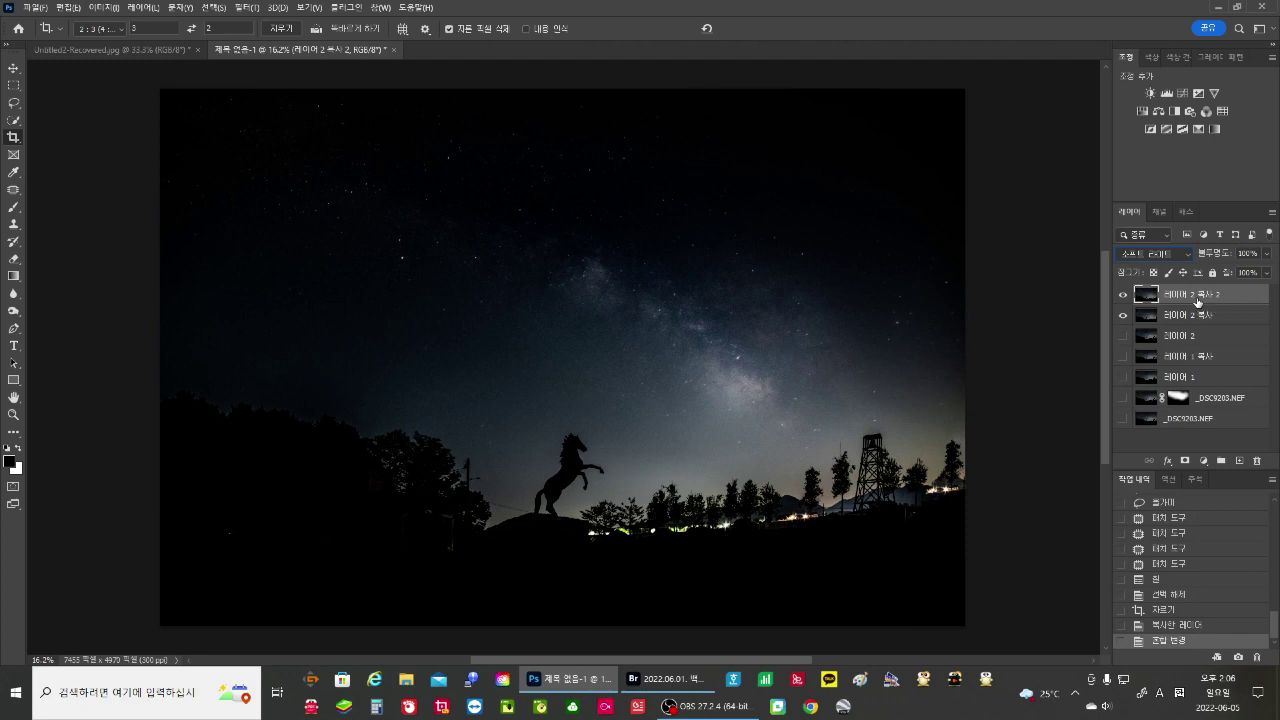
Step: Try stacking three more duplicates of the Soft Light layer to strengthen the contrast
{"action": "key", "text": "ctrl+j"}
{"action": "key", "text": "ctrl+j"}
{"action": "key", "text": "ctrl+j"}
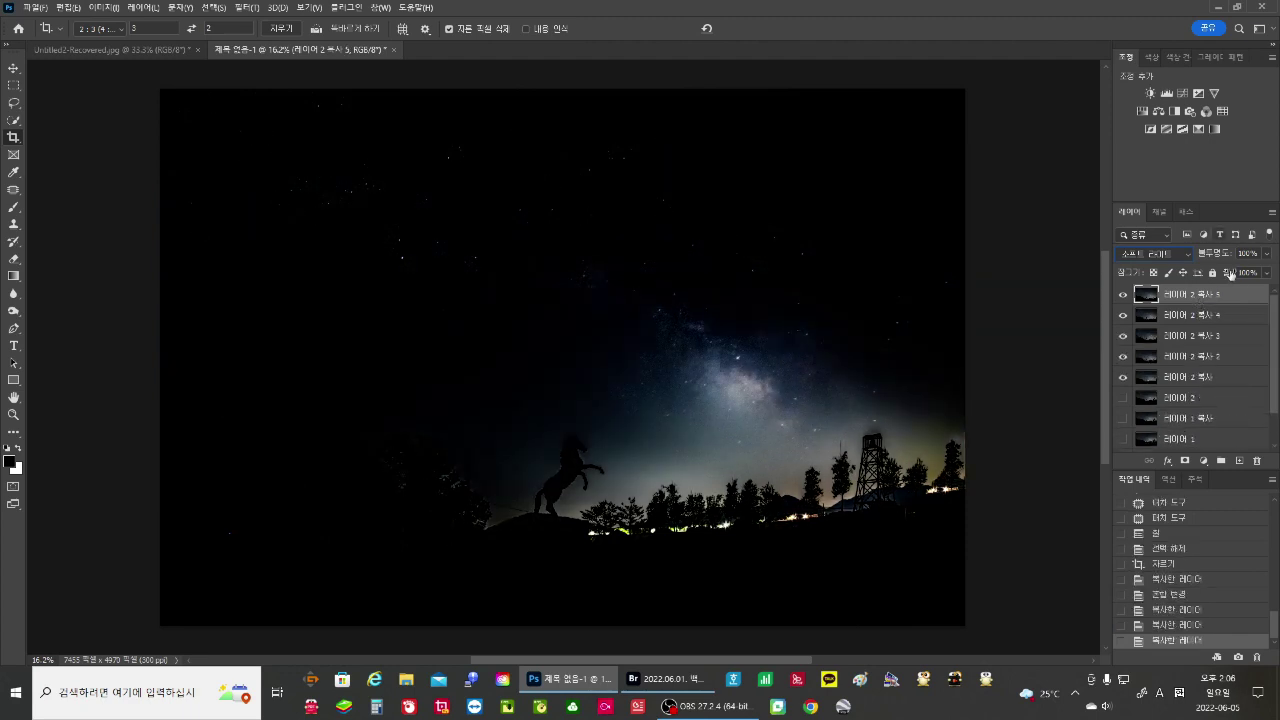
Step: Hide the three extra Soft Light duplicates one by one, and delete them
{"action": "left_click", "coordinate": [1123, 295]}
{"action": "left_click", "coordinate": [1124, 315]}
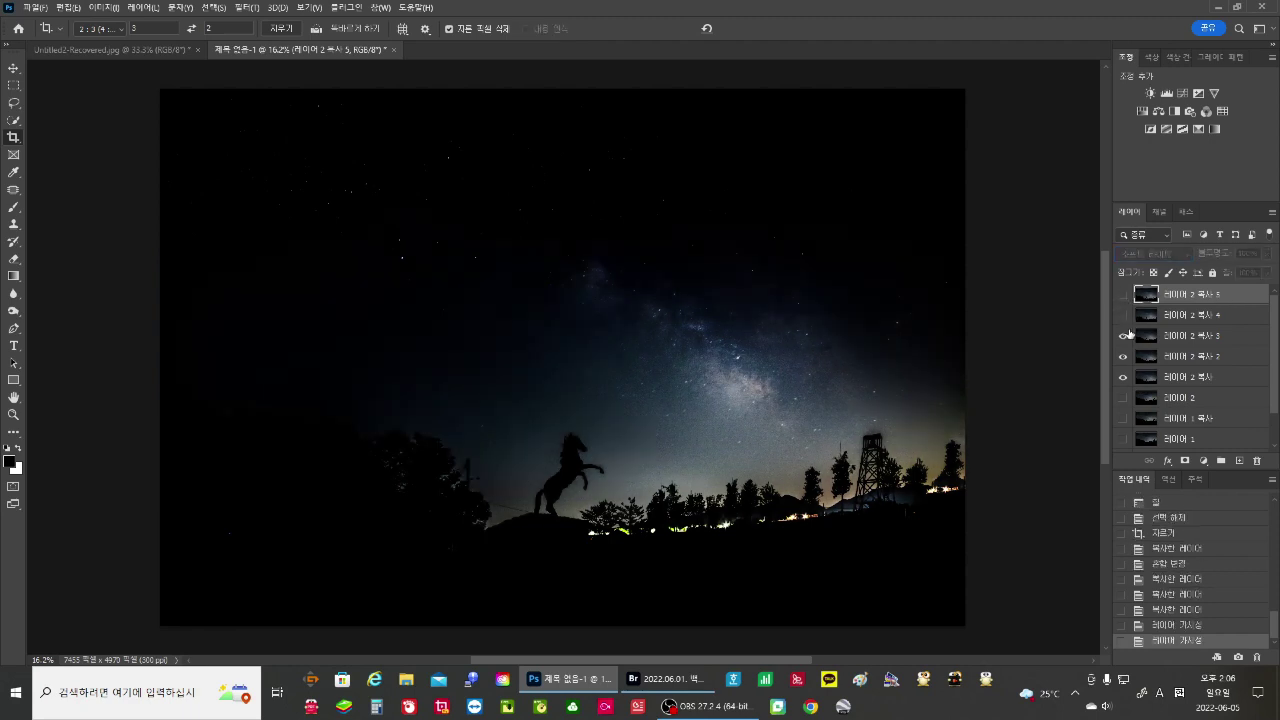
{"action": "left_click", "coordinate": [1124, 337]}
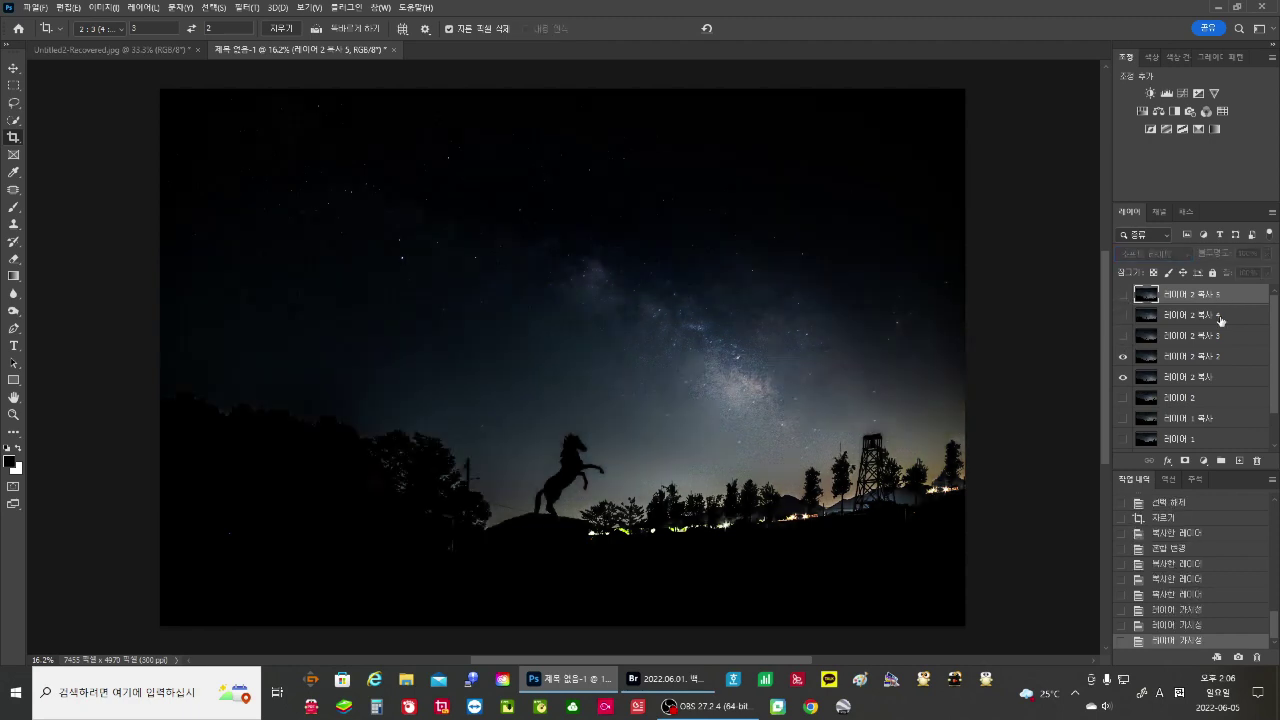
{"action": "key", "text": "Delete"}
{"action": "key", "text": "Delete"}
{"action": "key", "text": "Delete"}
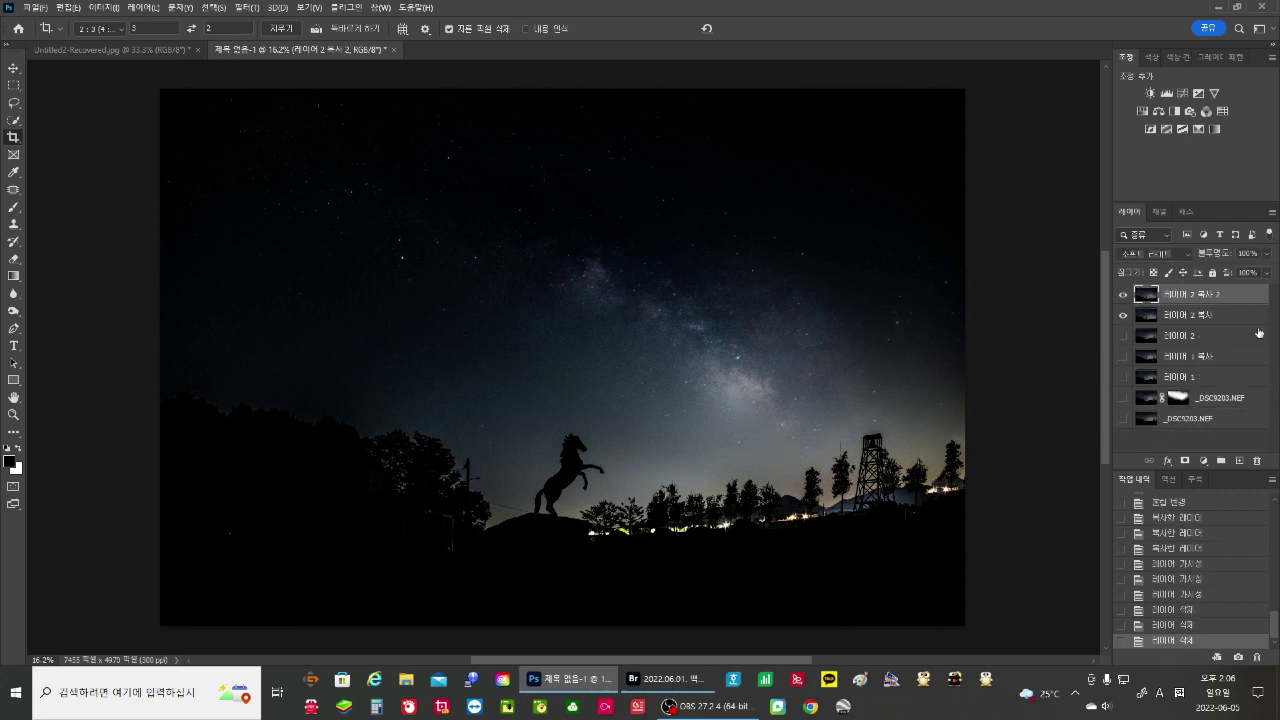
Step: Set the remaining Soft Light layer's opacity to 43%
{"action": "left_click", "coordinate": [1266, 253]}
{"action": "left_click_drag", "start_coordinate": [1268, 272], "coordinate": [1174, 305]}
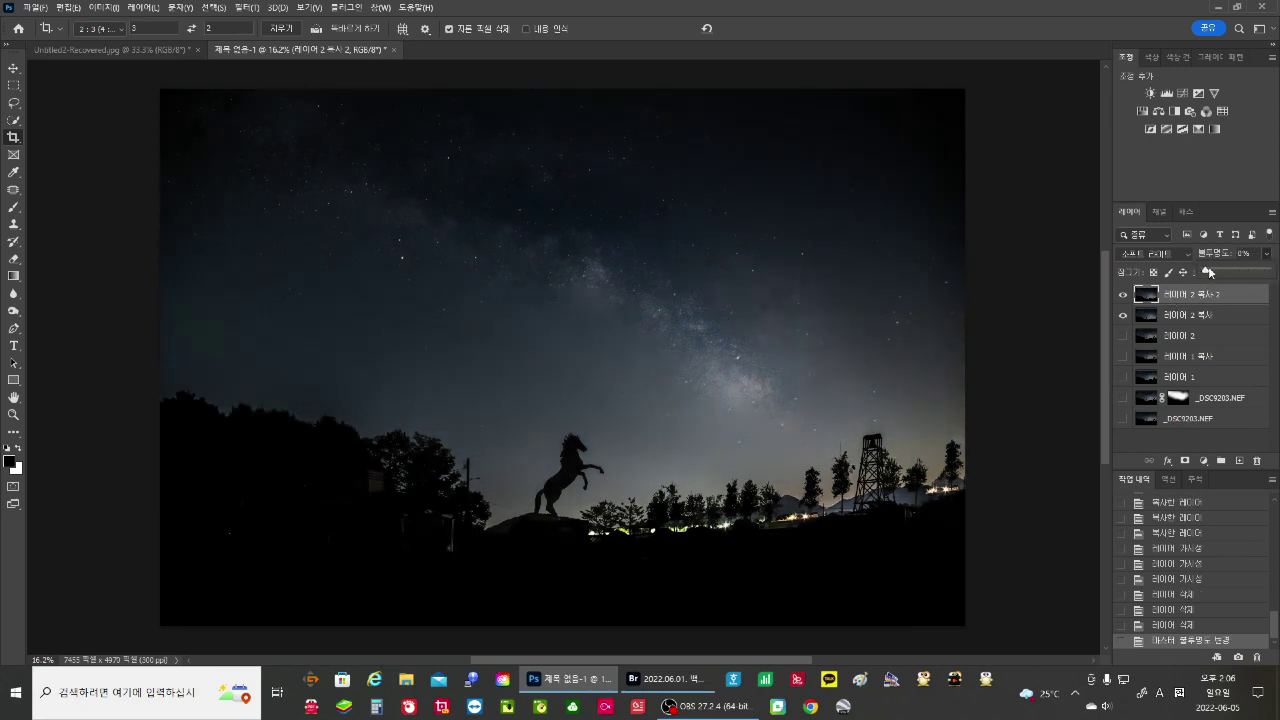
{"action": "mouse_move", "coordinate": [1237, 268]}
{"action": "left_mouse_down"}
{"action": "mouse_move", "coordinate": [1226, 275]}
{"action": "mouse_move", "coordinate": [1236, 279]}
{"action": "left_mouse_up"}
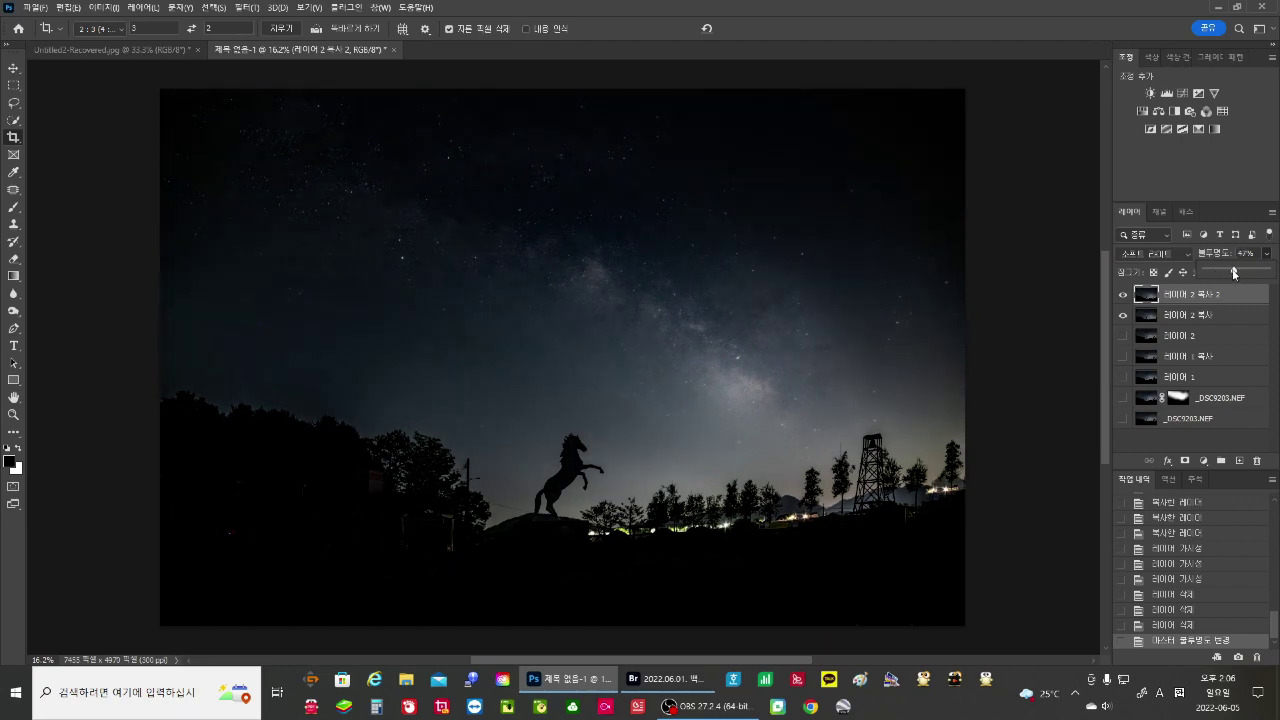
{"action": "left_click_drag", "start_coordinate": [1234, 272], "coordinate": [1231, 272]}
{"action": "left_click", "coordinate": [18, 418]}
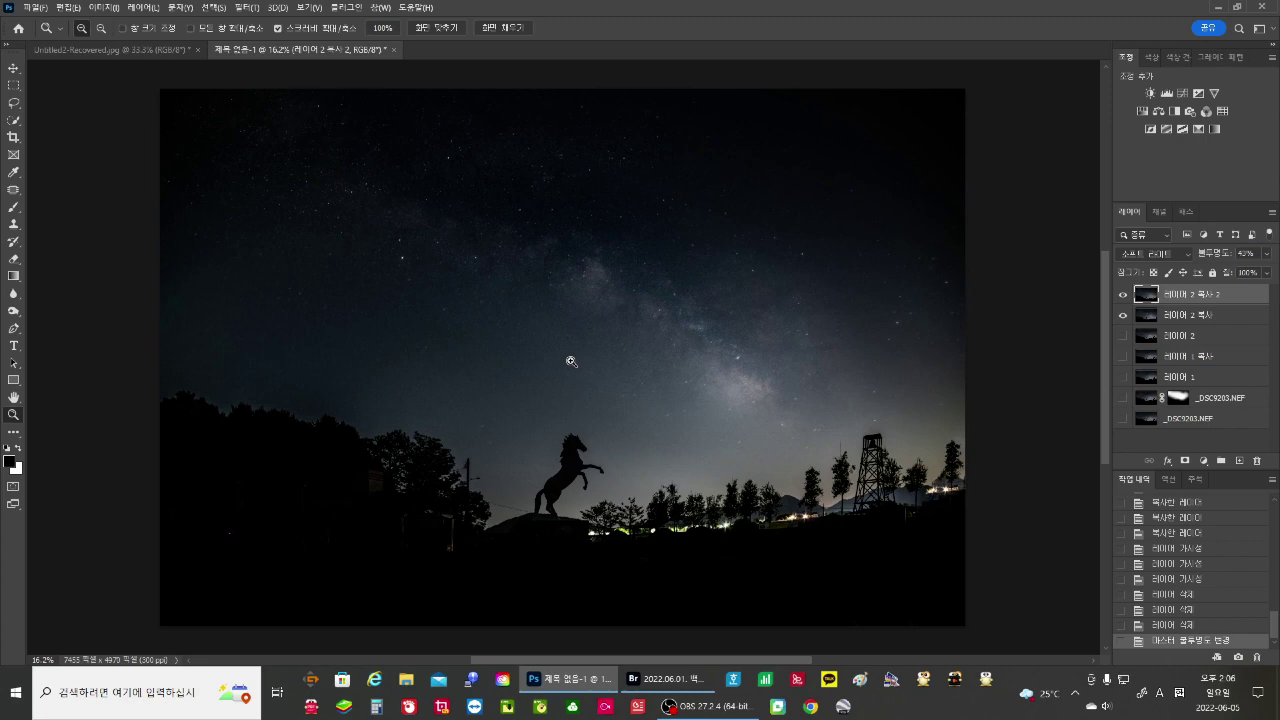
{"action": "mouse_move", "coordinate": [571, 361]}
{"action": "left_mouse_down"}
{"action": "mouse_move", "coordinate": [646, 340]}
{"action": "mouse_move", "coordinate": [562, 362]}
{"action": "left_mouse_up"}
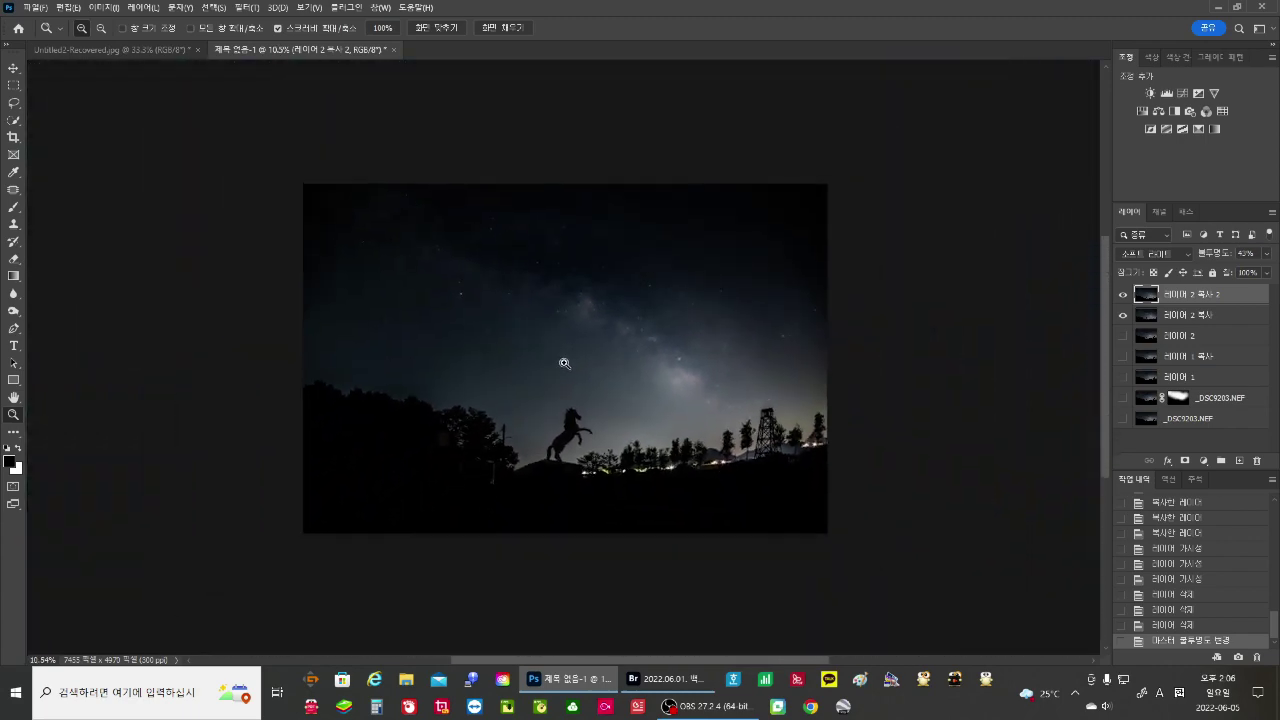
{"action": "left_click", "coordinate": [576, 374]}
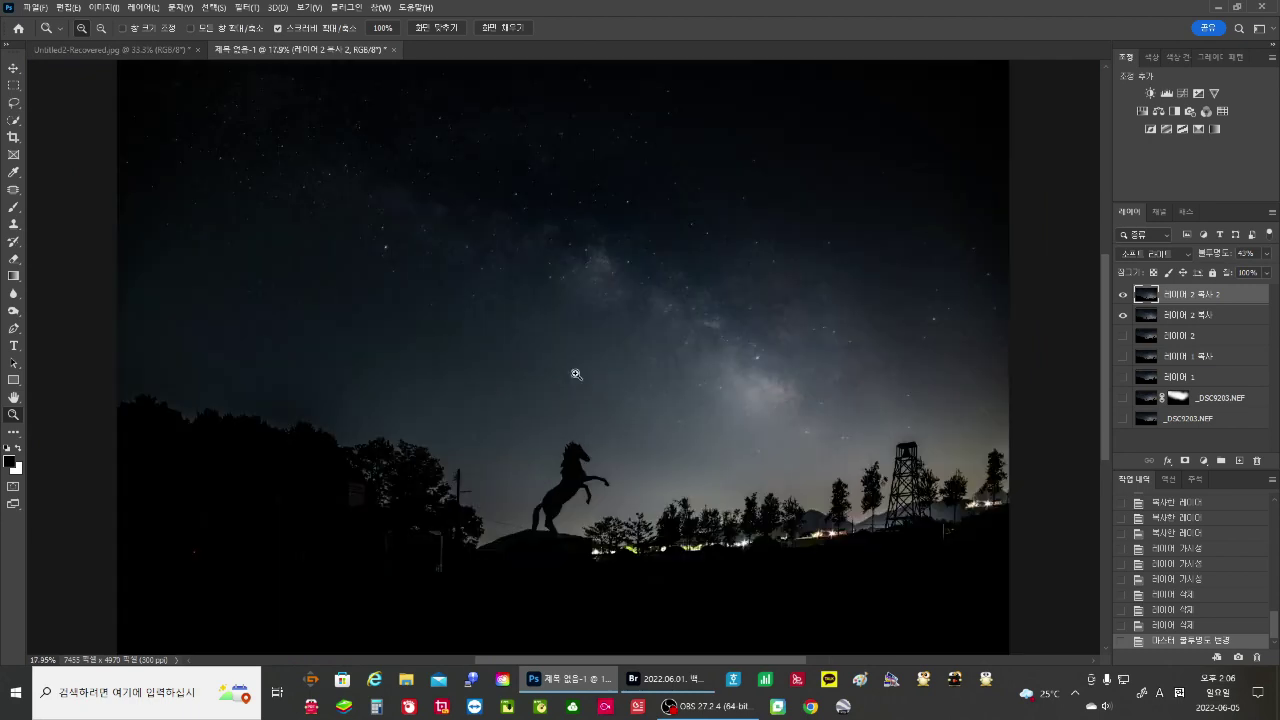